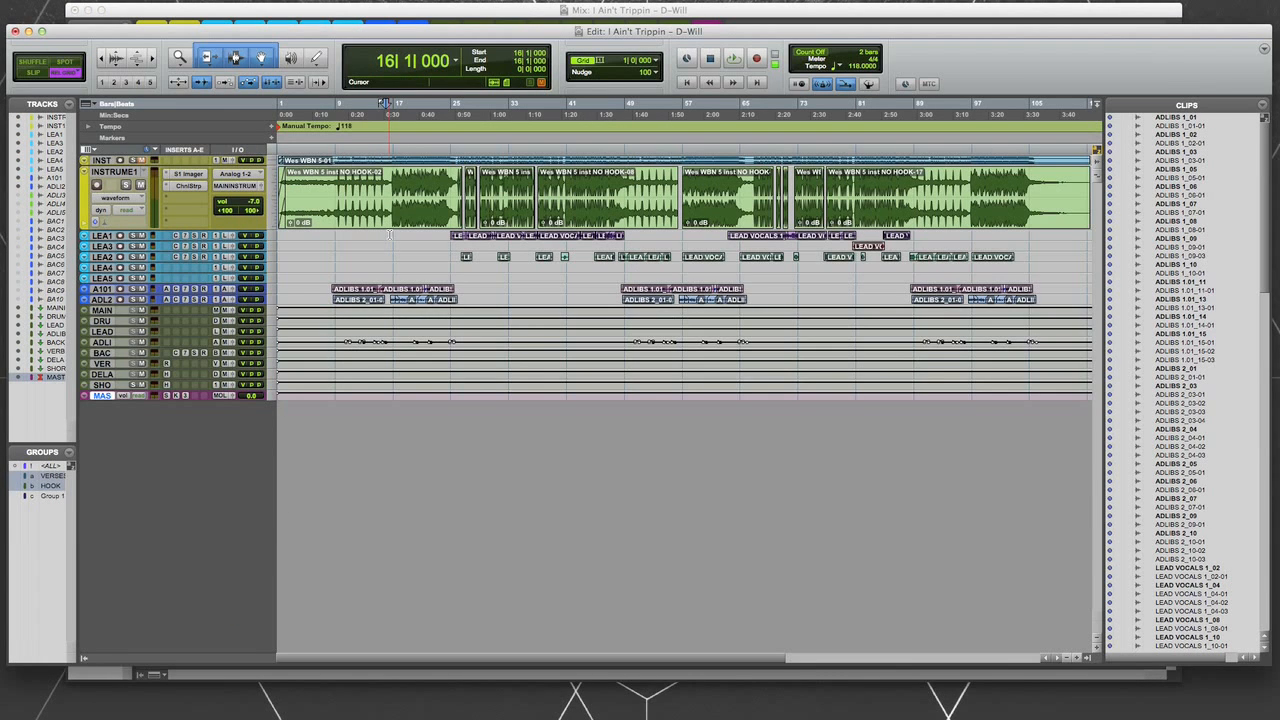
- View the channel strips in the Mix window and return to the Edit window
key(super+equal)
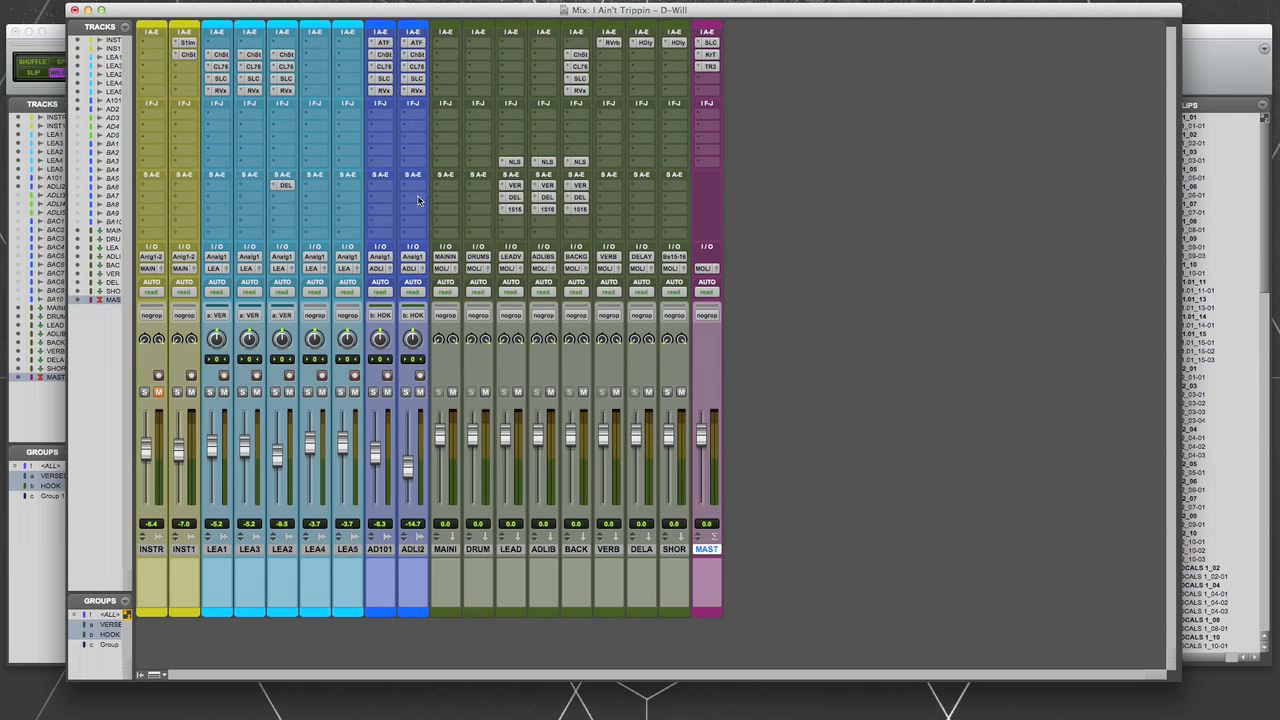
key(super+equal)
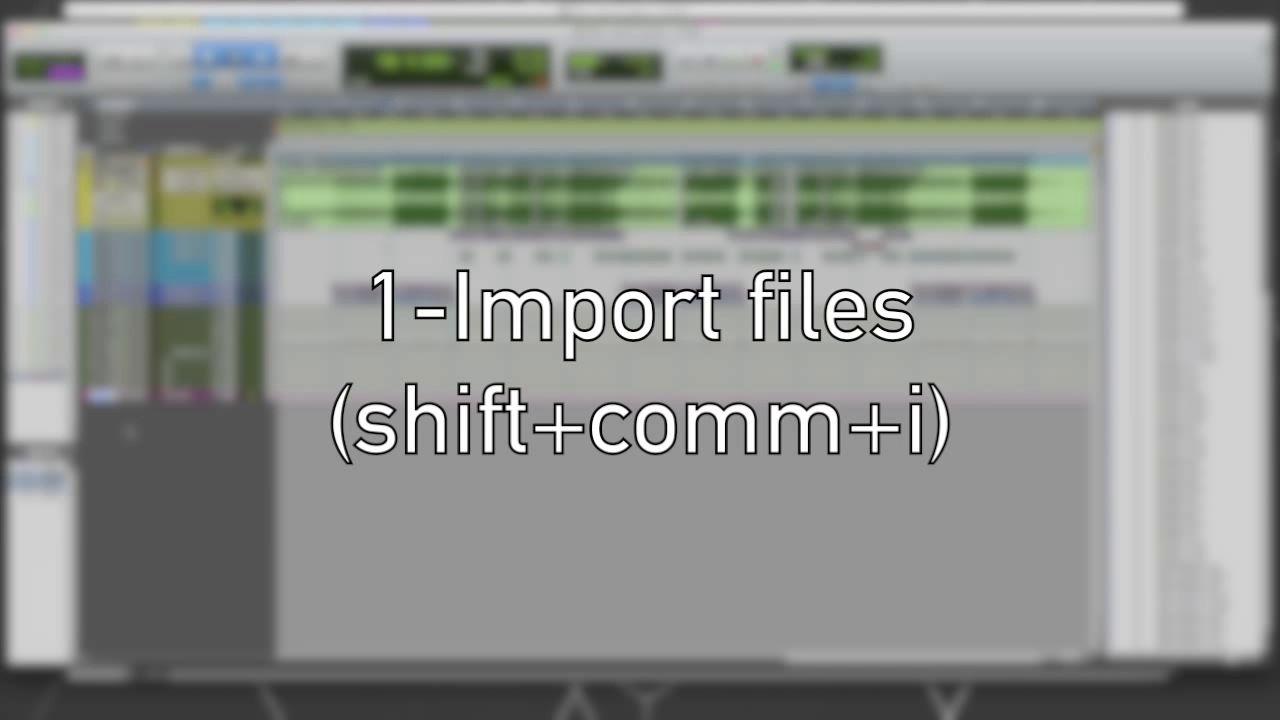
- Open audio import and select all WAV files in the WBN - 118 folder, from #11BKs-hit3.wav to wes WBN.wav
key(shift+super+i)
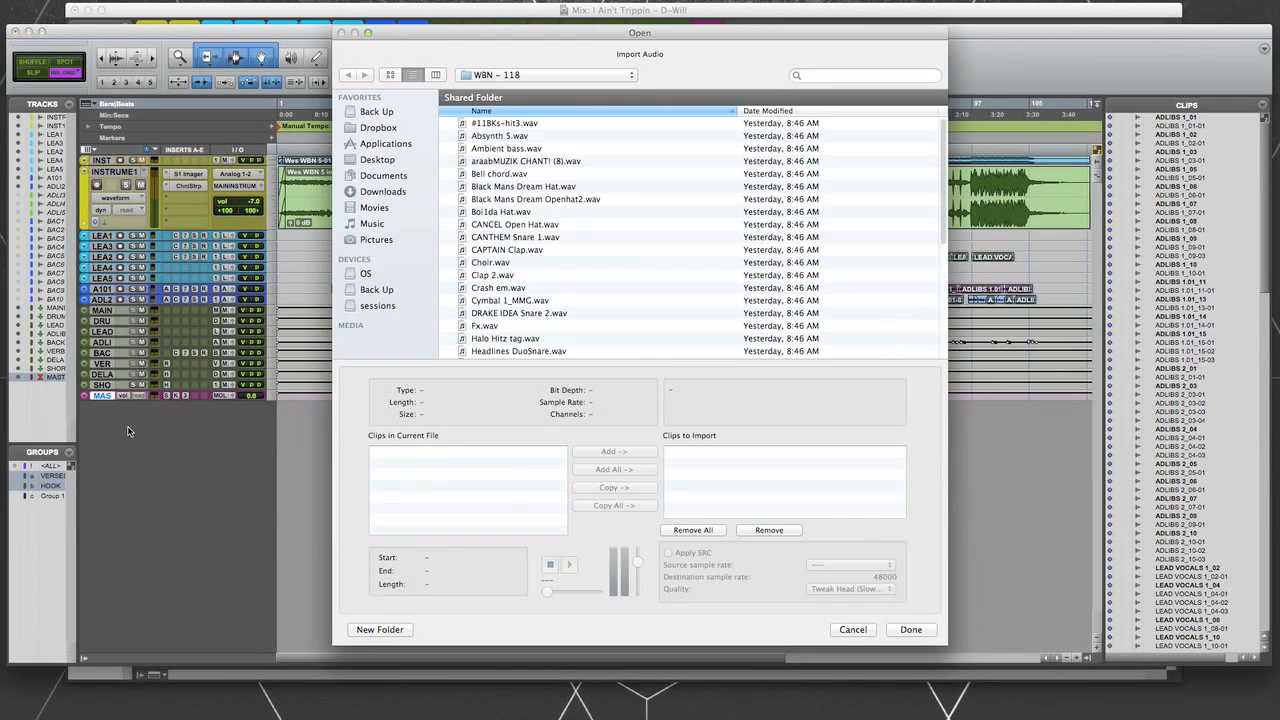
click(529, 75)
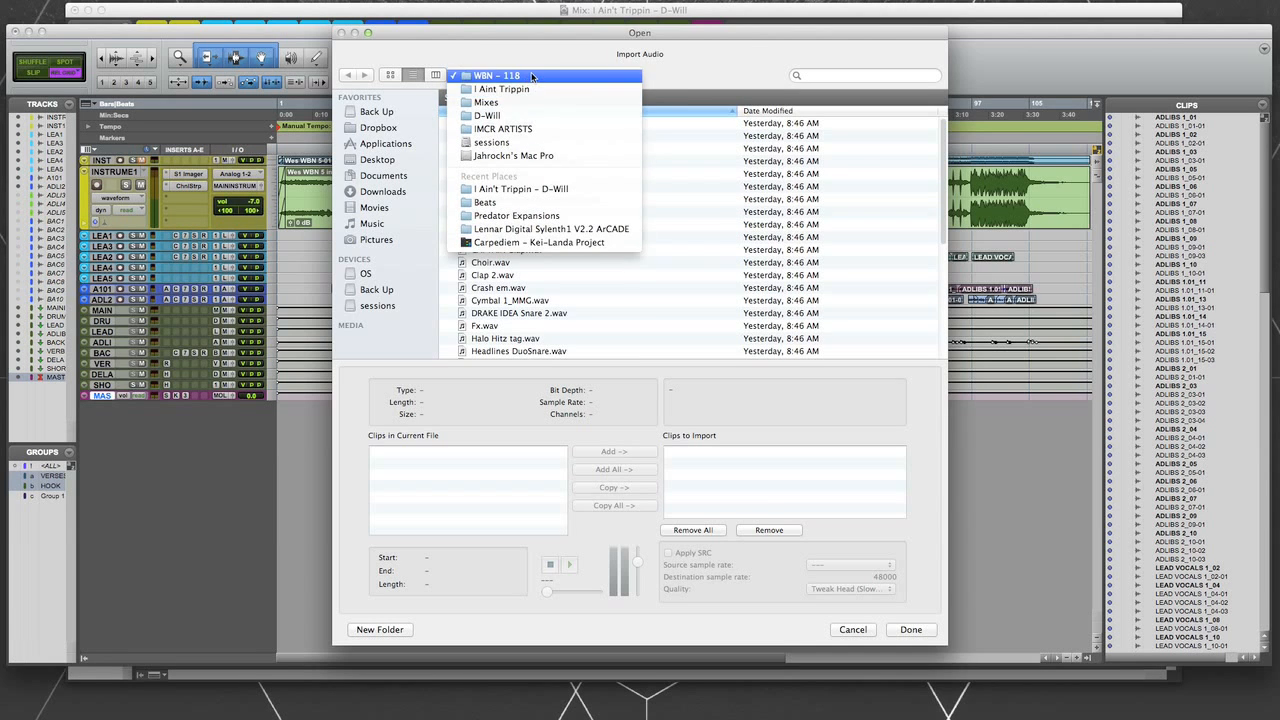
click(530, 75)
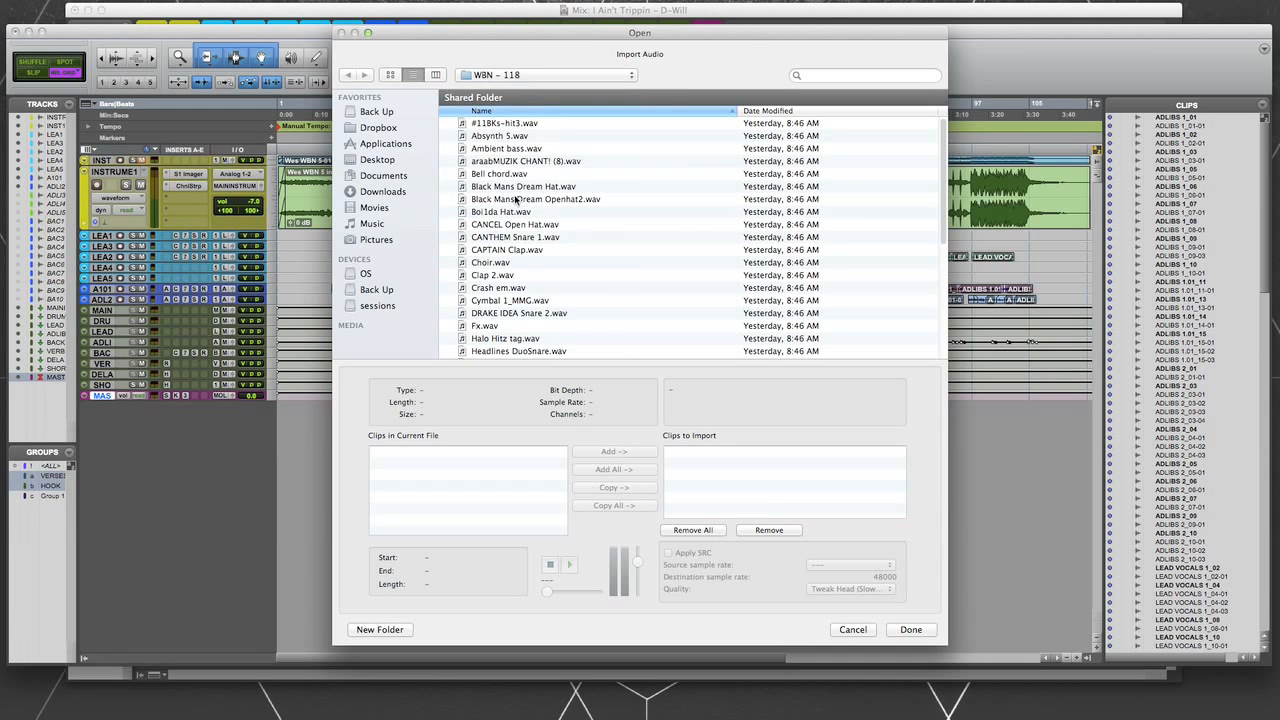
click(517, 124)
scroll(527, 200, down, 5)
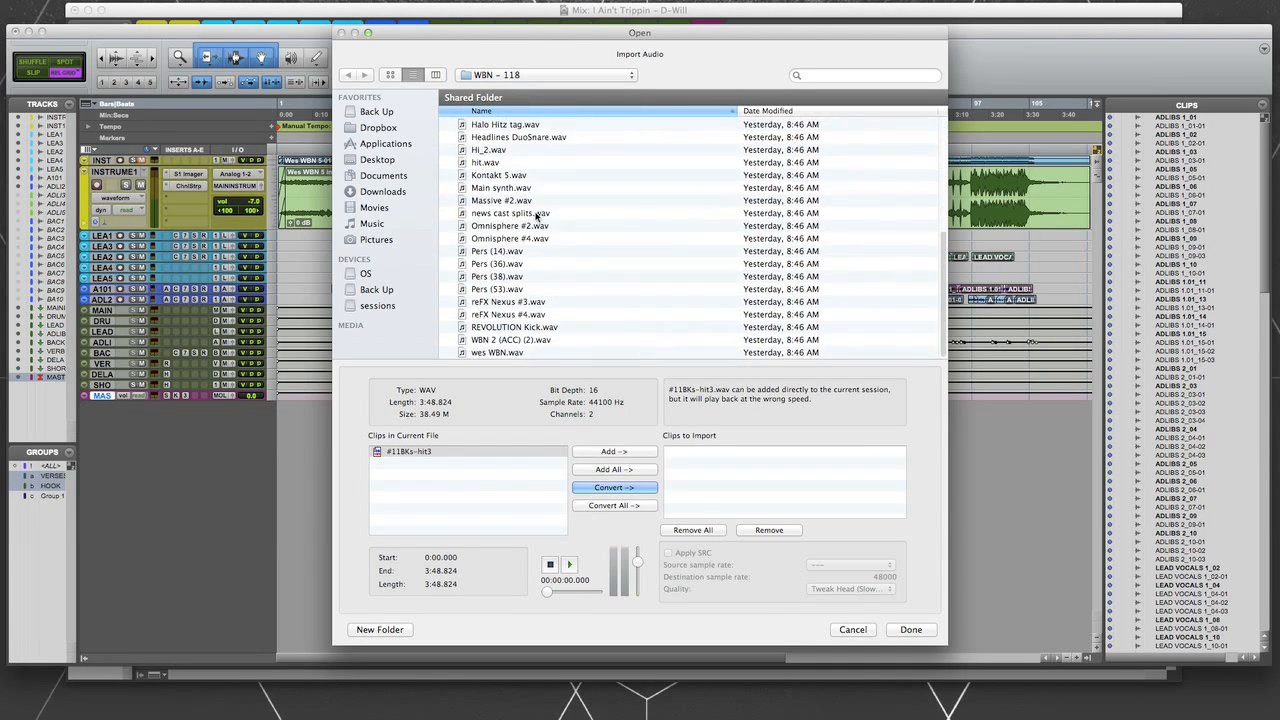
shift+click(500, 351)
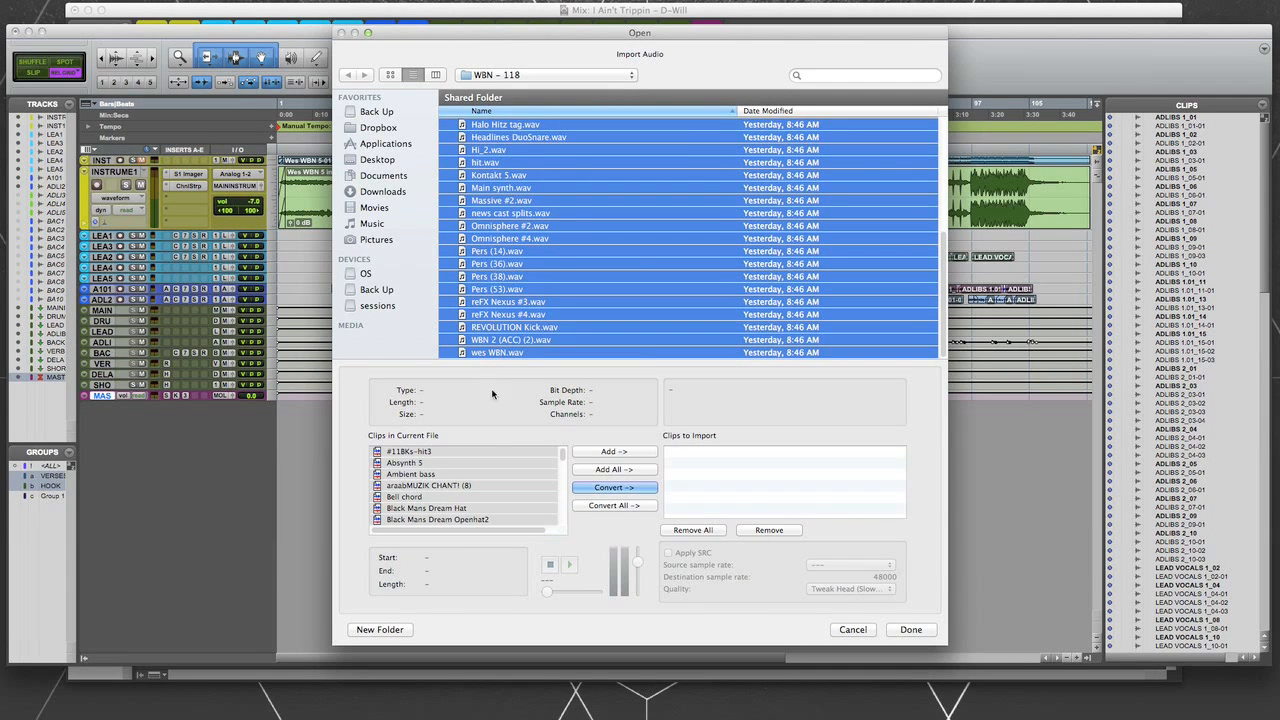
- Convert the selected files with sample rate conversion and import them to new tracks at Session Start
click(616, 489)
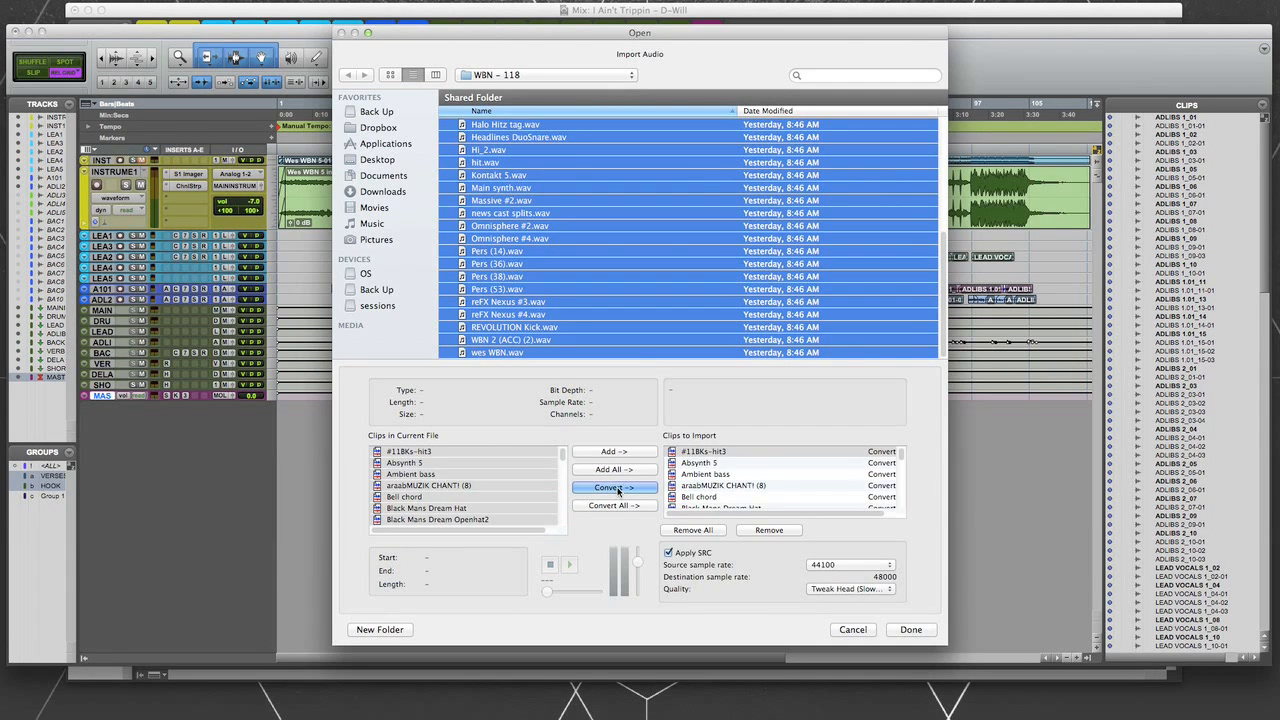
click(911, 630)
click(910, 630)
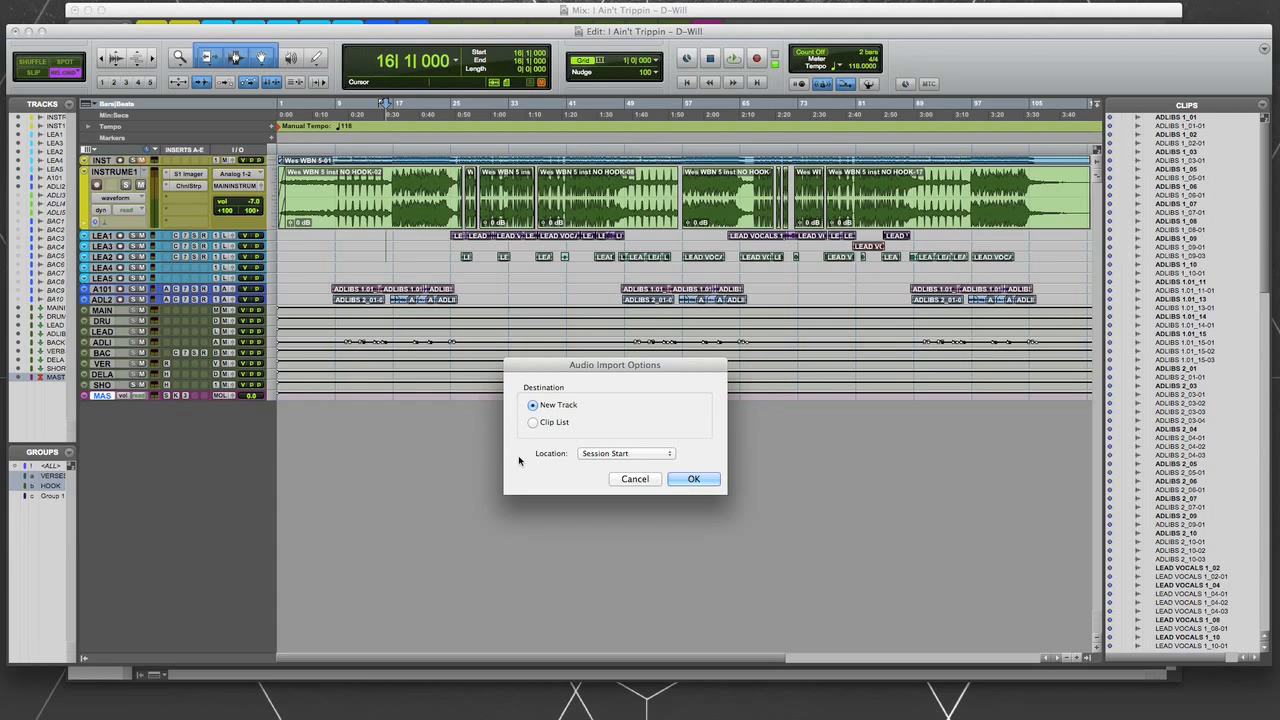
click(701, 482)
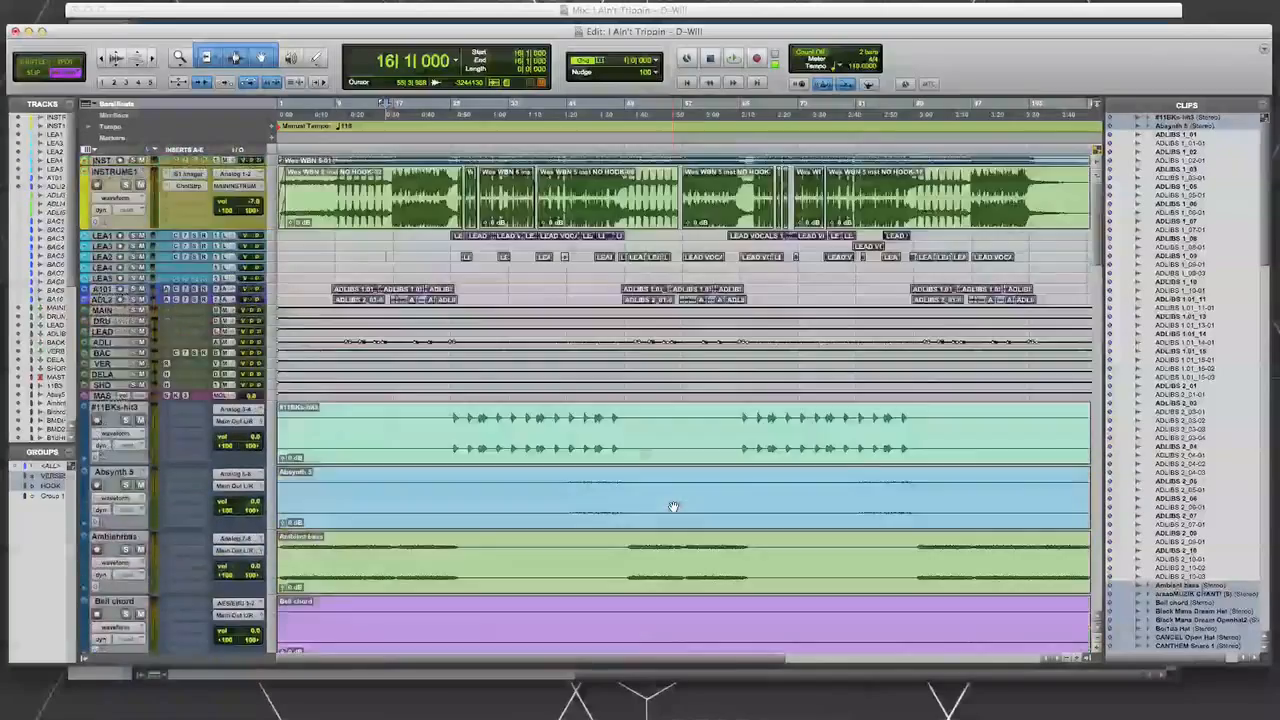
- Select the vocal tracks from LEA1 through ADL2 above the imported tracks and start playback
scroll(673, 507, down, 20)
scroll(673, 507, up, 15)
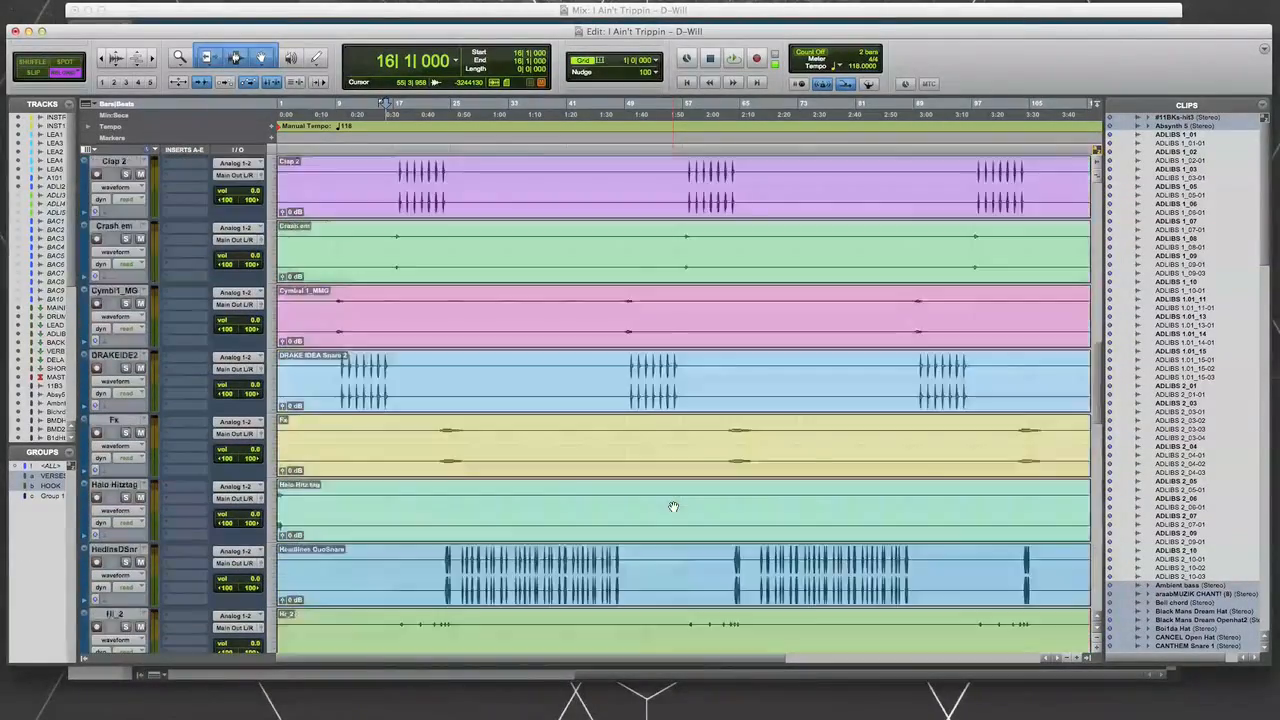
scroll(673, 507, up, 10)
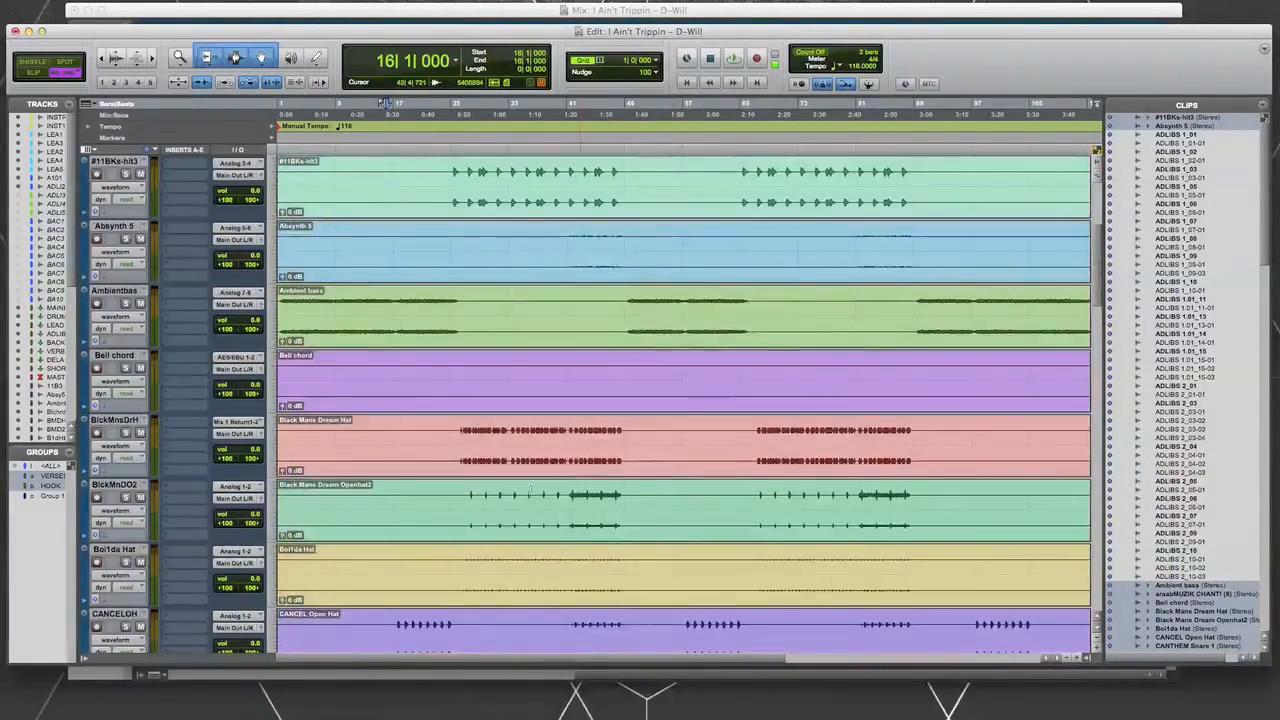
scroll(531, 490, up, 2)
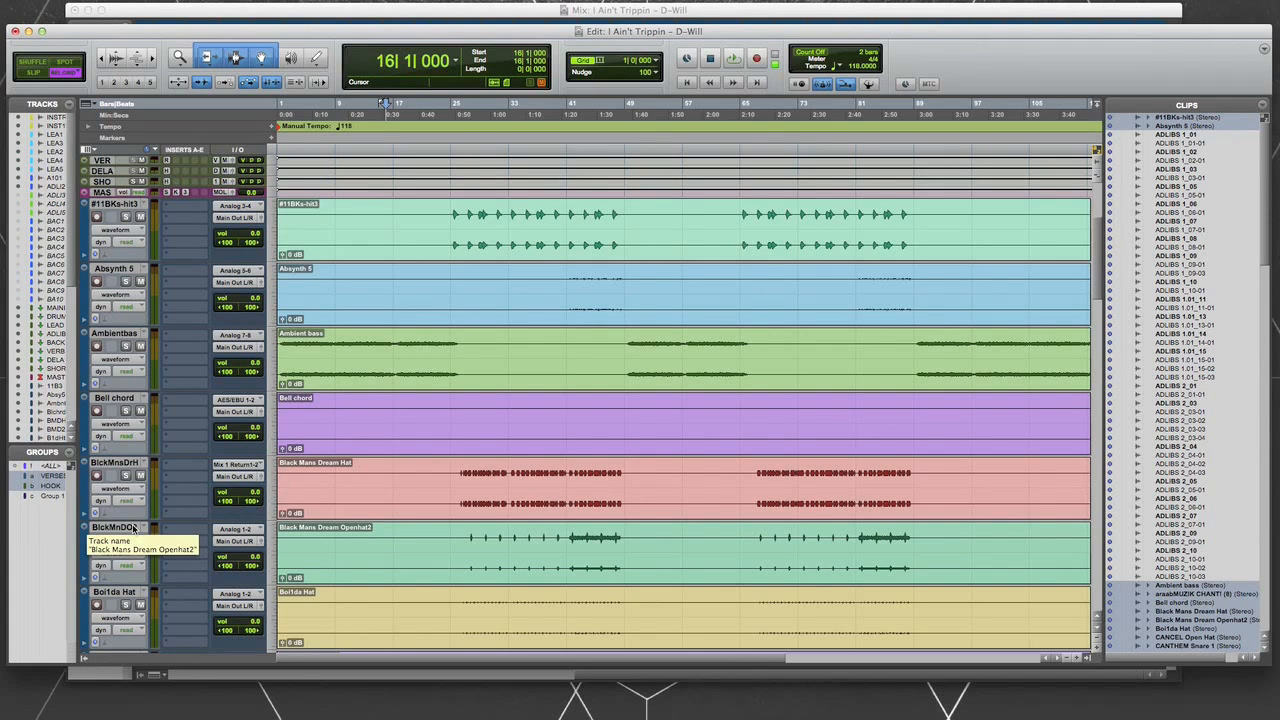
scroll(164, 455, up, 1)
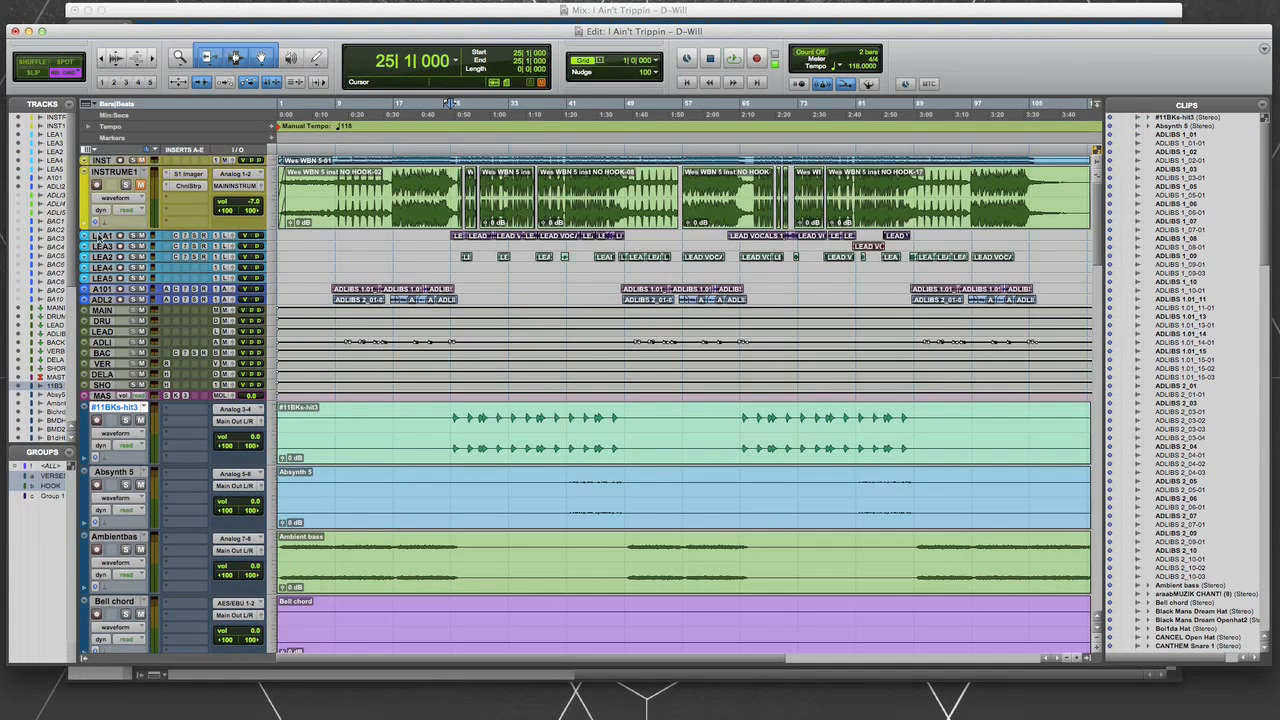
click(98, 236)
shift+click(105, 299)
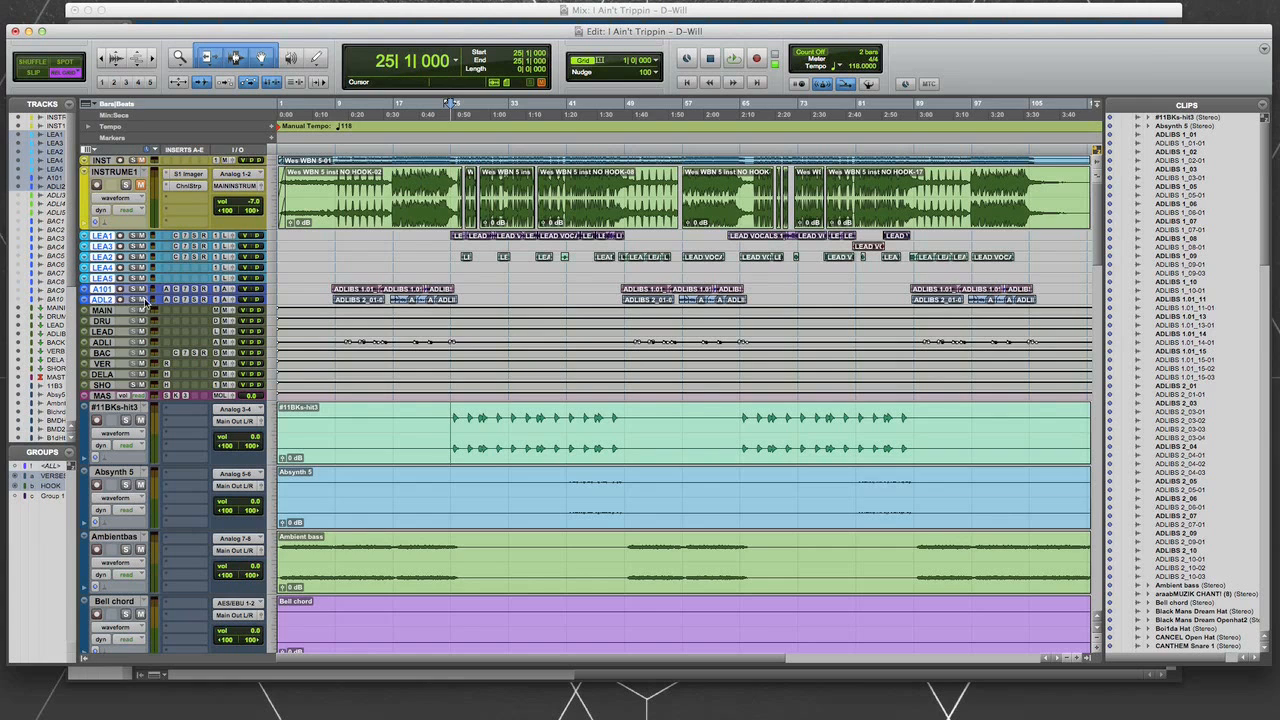
key(space)
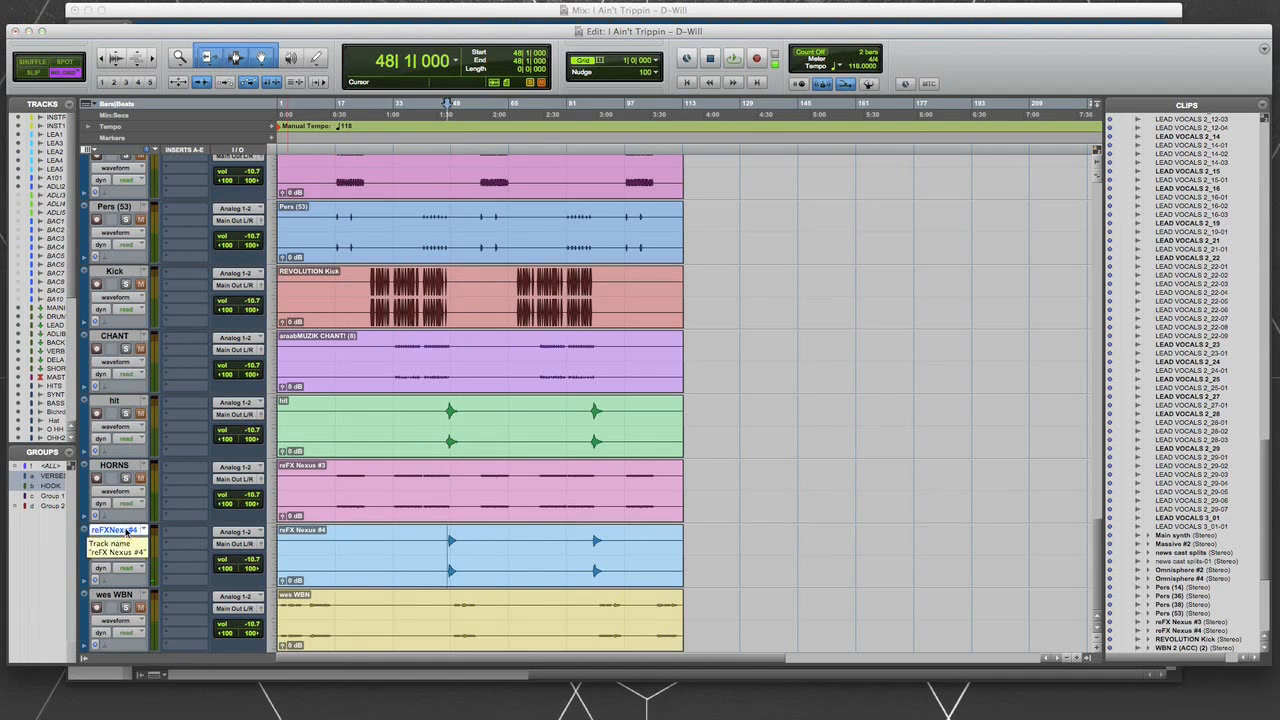
- Select the wes WBN track at the end of the track list and audition it
click(118, 595)
scroll(369, 477, down, 10)
key(space)
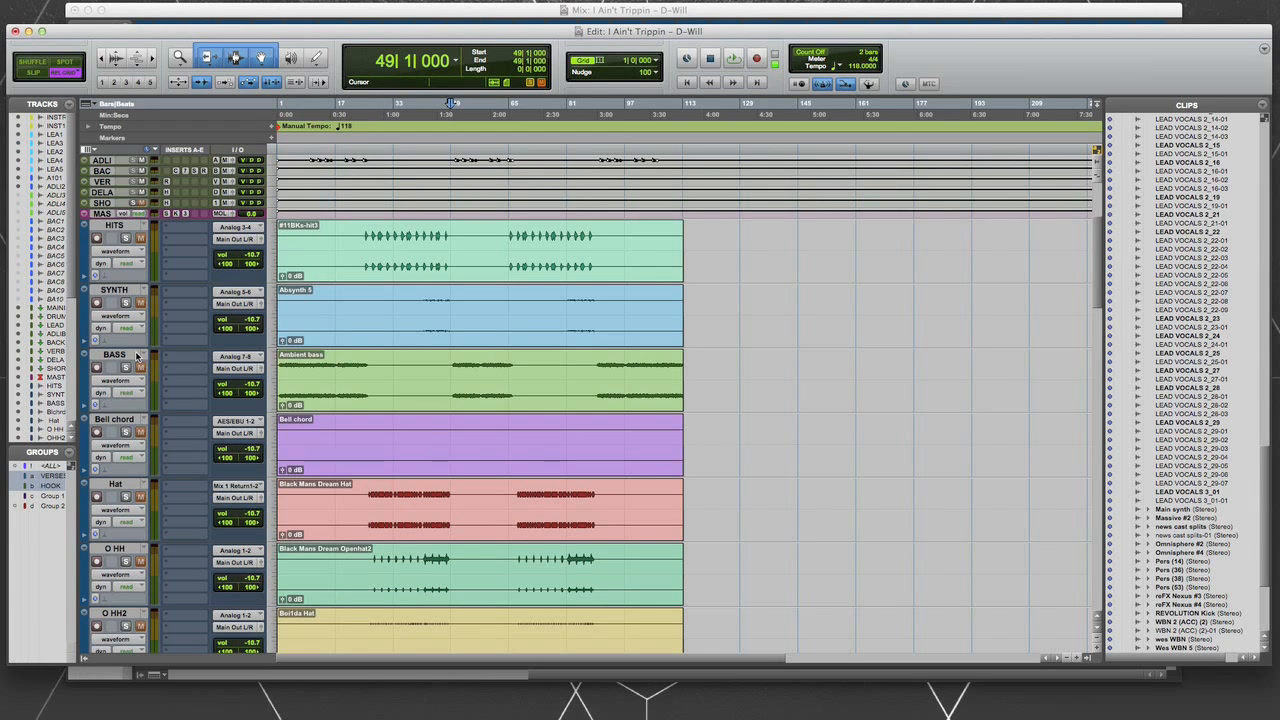
- Select the HITS, Hat, O HH, O HH2 and O HH3 tracks together
click(115, 228)
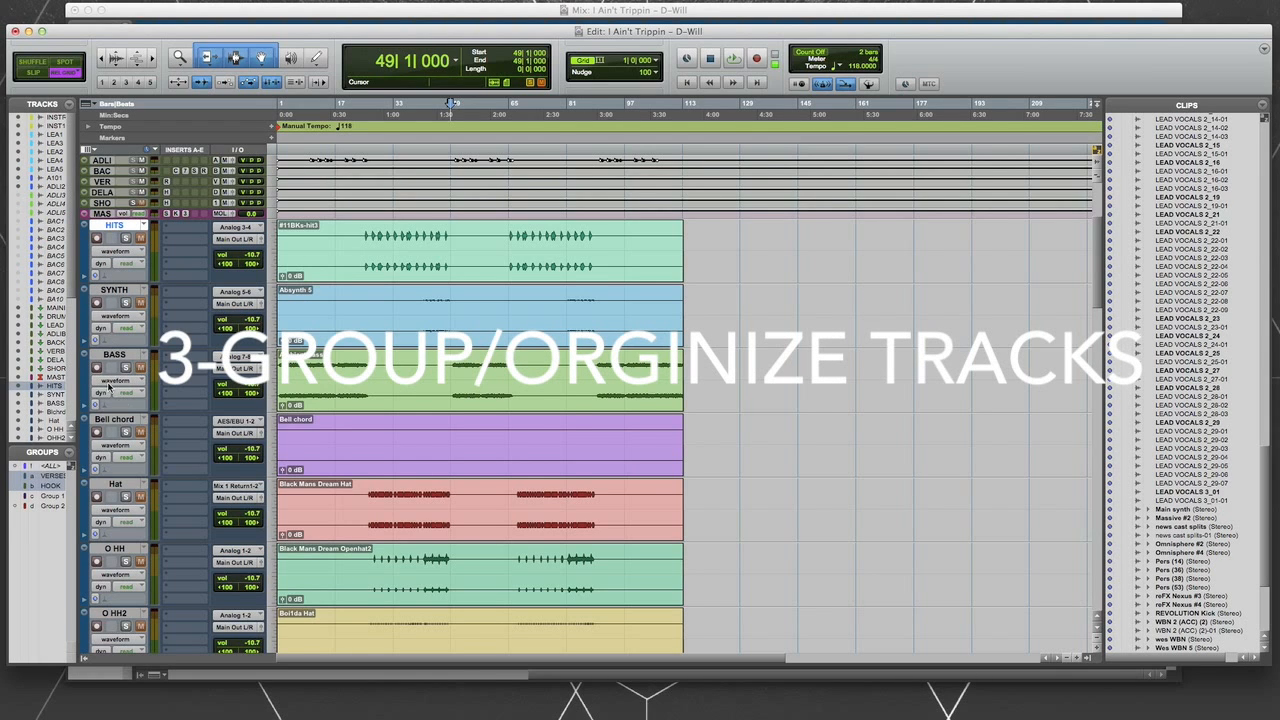
scroll(116, 438, down, 2)
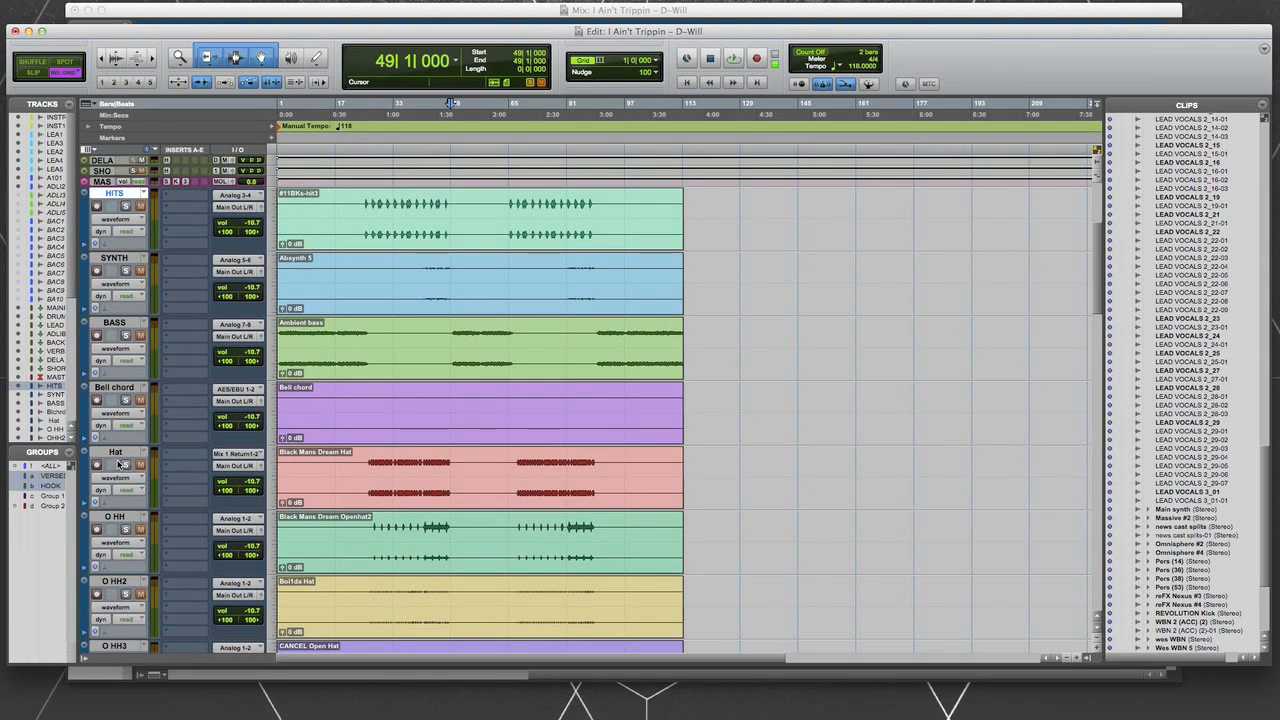
click(117, 454)
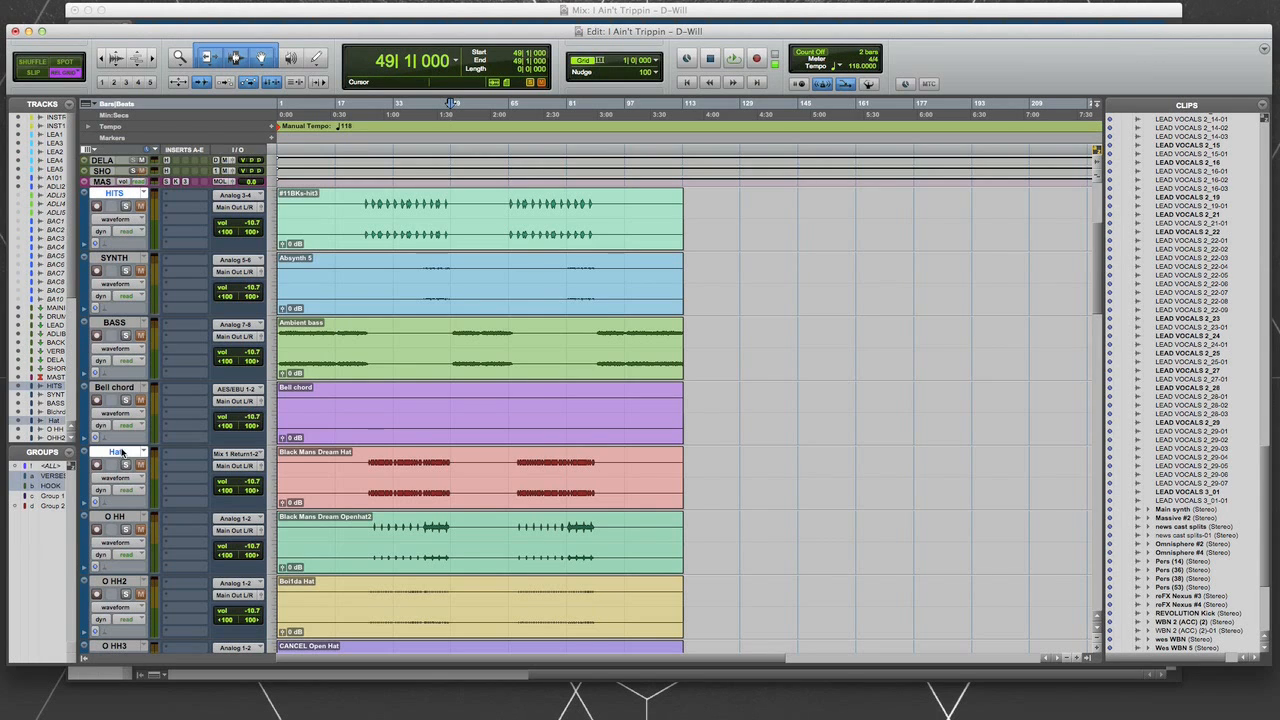
scroll(124, 460, down, 3)
shift+click(116, 421)
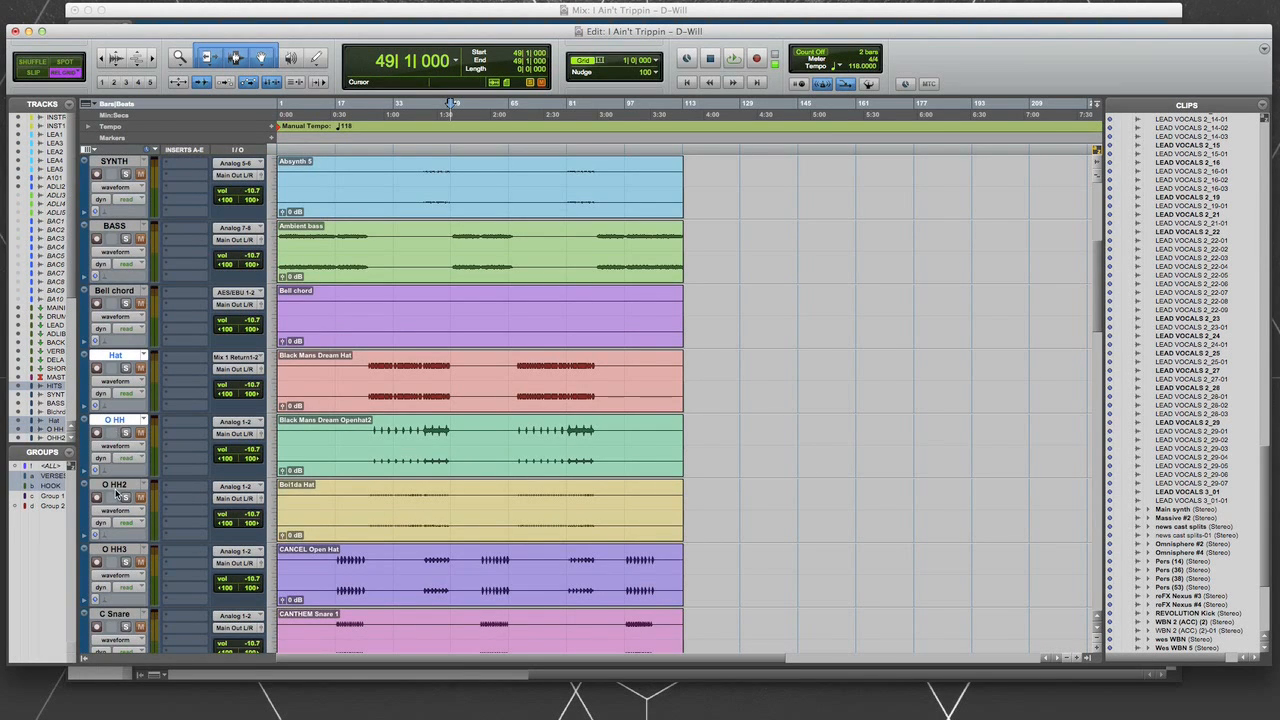
shift+click(116, 486)
shift+click(118, 550)
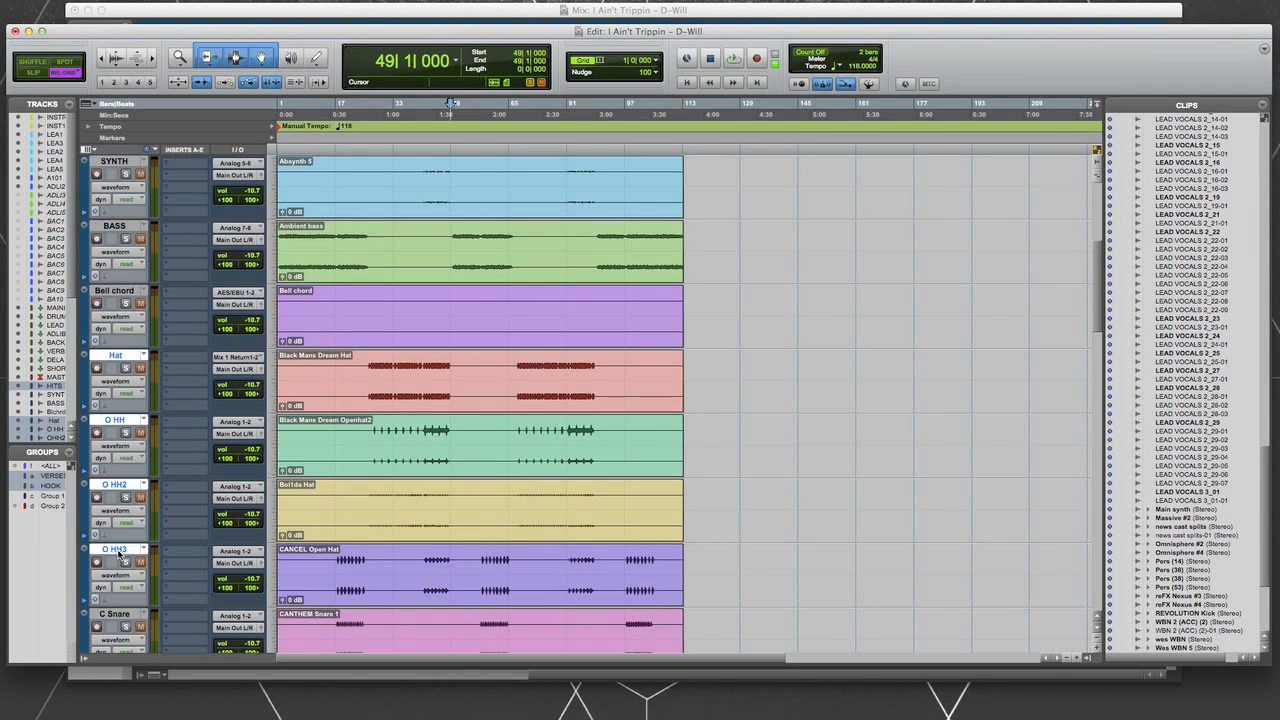
- Add the C Snare, Clap, Clap 2, Crash and Cymbal tracks to the selection, leaving out Choir
scroll(119, 530, down, 10)
shift+click(116, 290)
shift+click(115, 356)
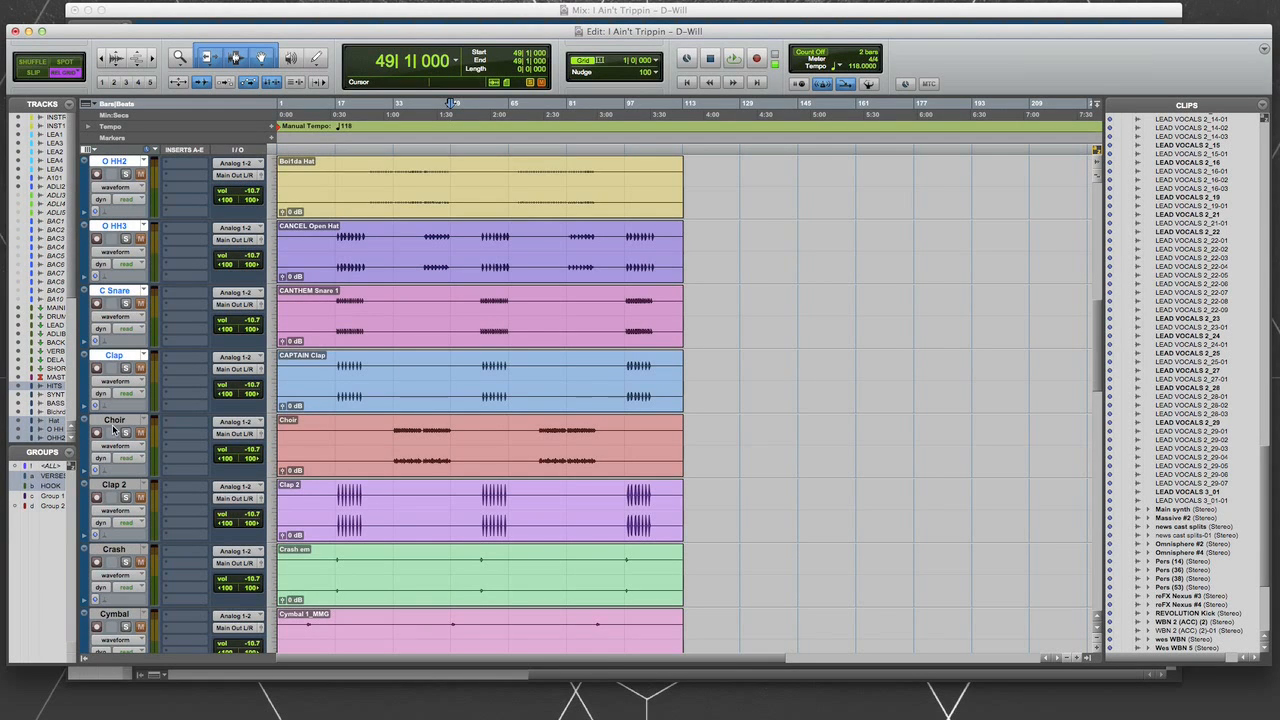
shift+click(115, 486)
shift+click(116, 551)
shift+click(114, 614)
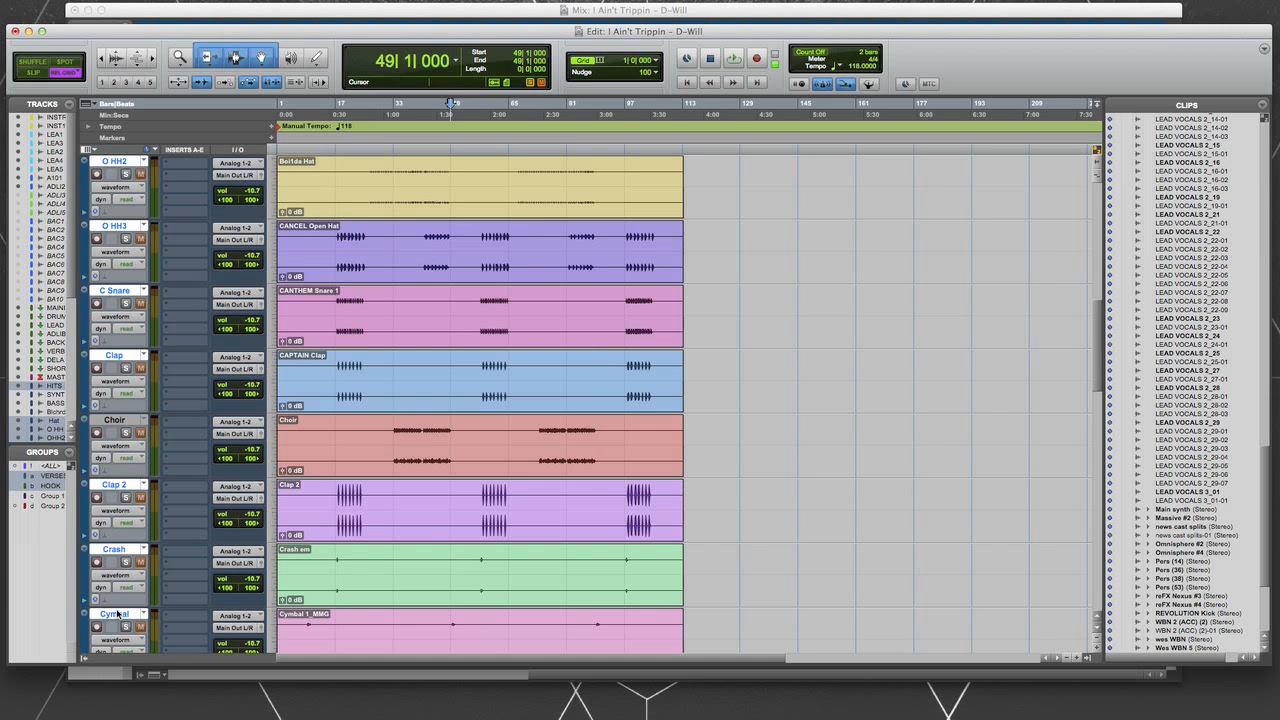
- Extend the track selection with Snare 2, Fx, DuoSnare and Hi_2
scroll(137, 575, down, 5)
scroll(137, 575, down, 2)
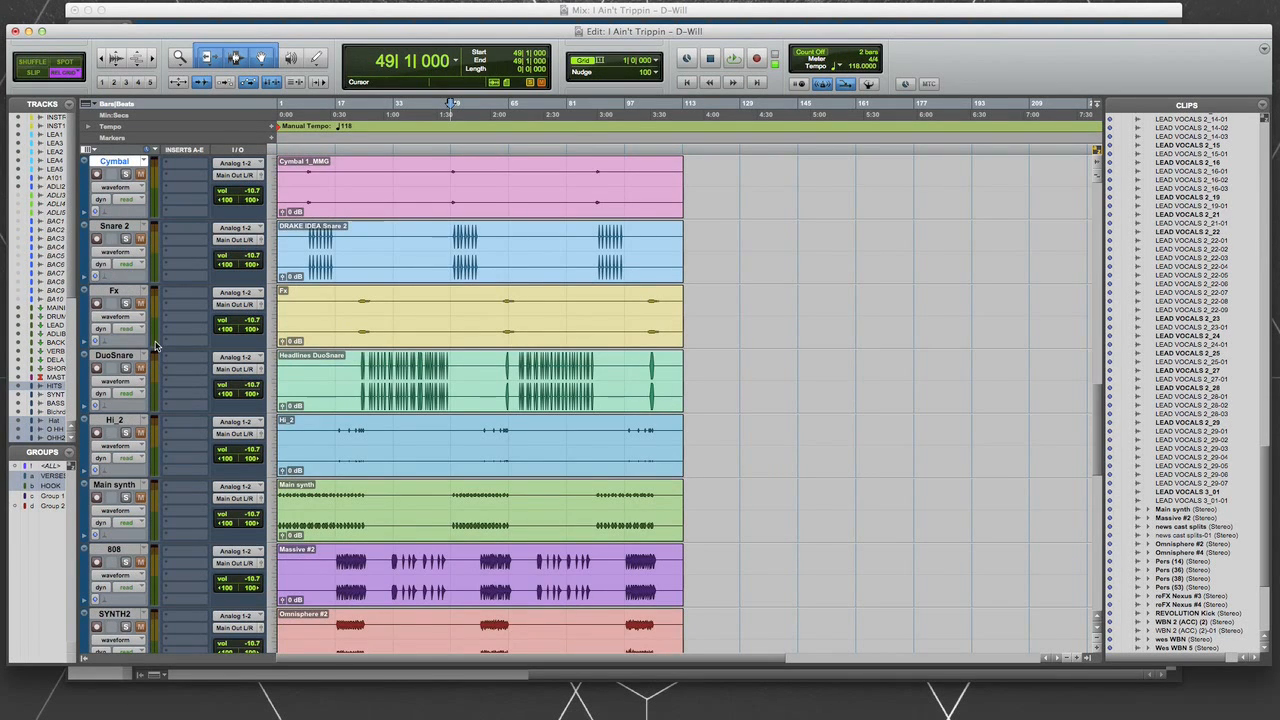
shift+click(115, 230)
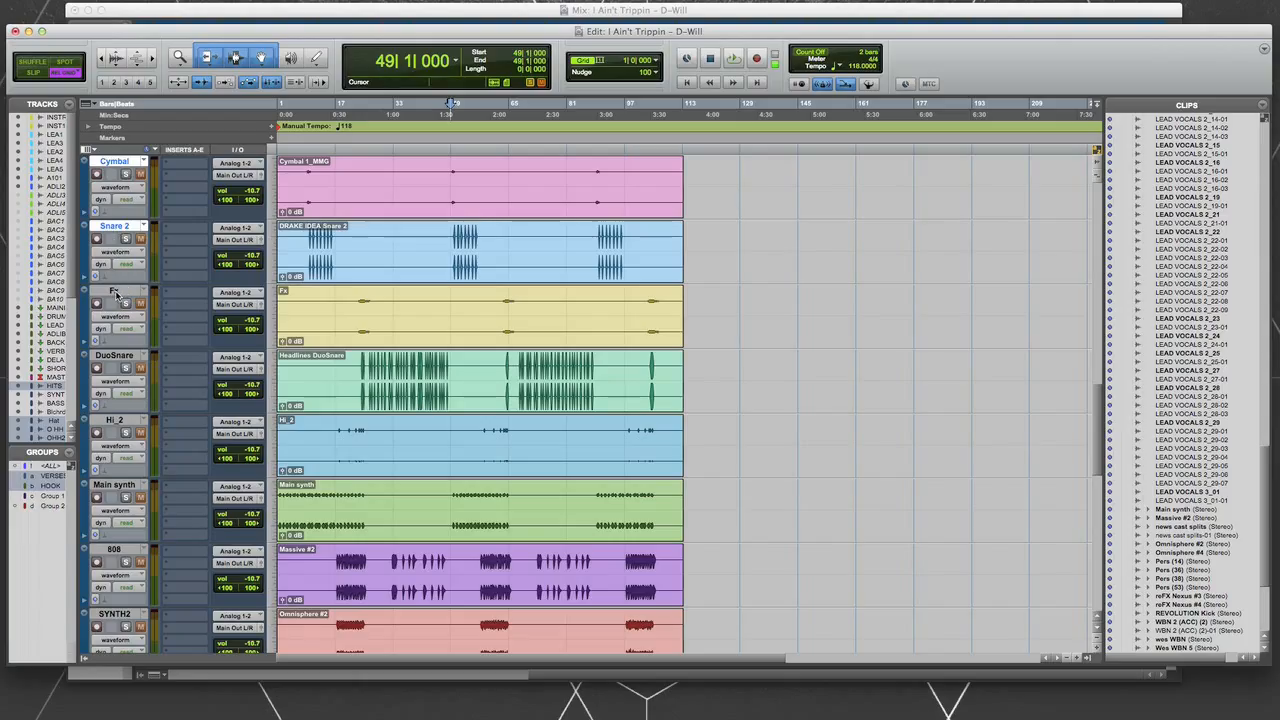
shift+click(115, 292)
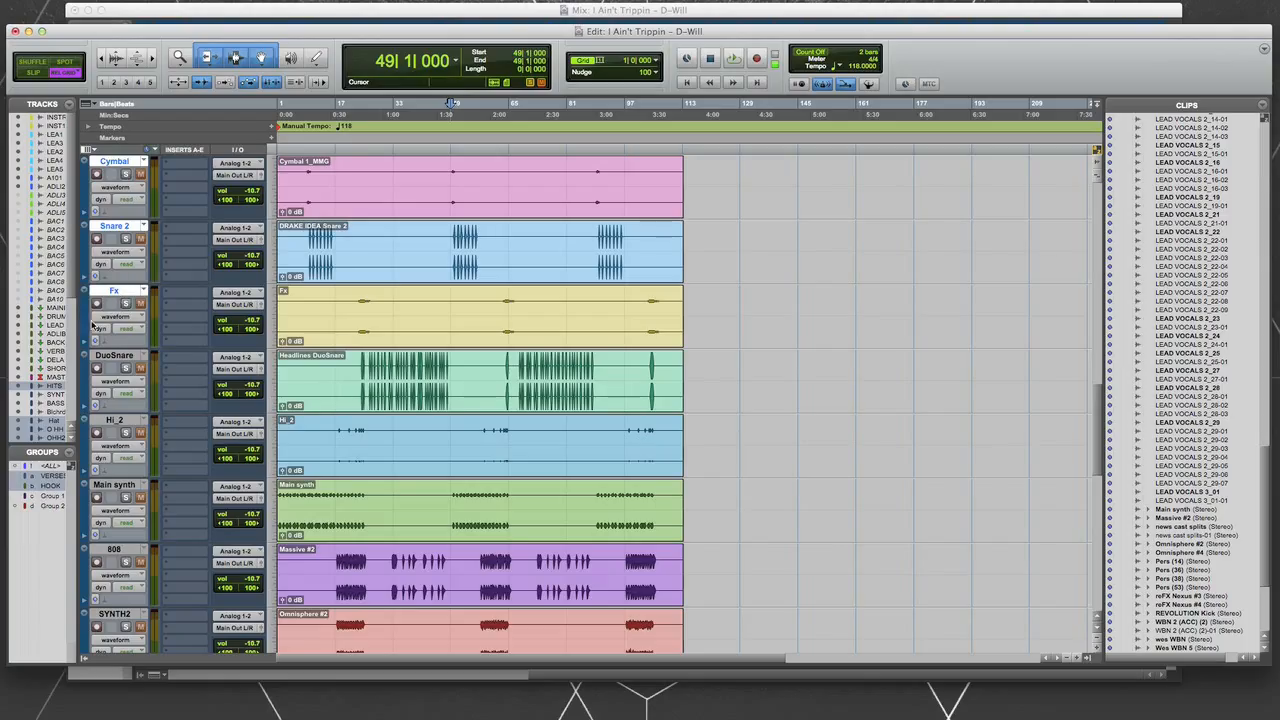
shift+click(115, 356)
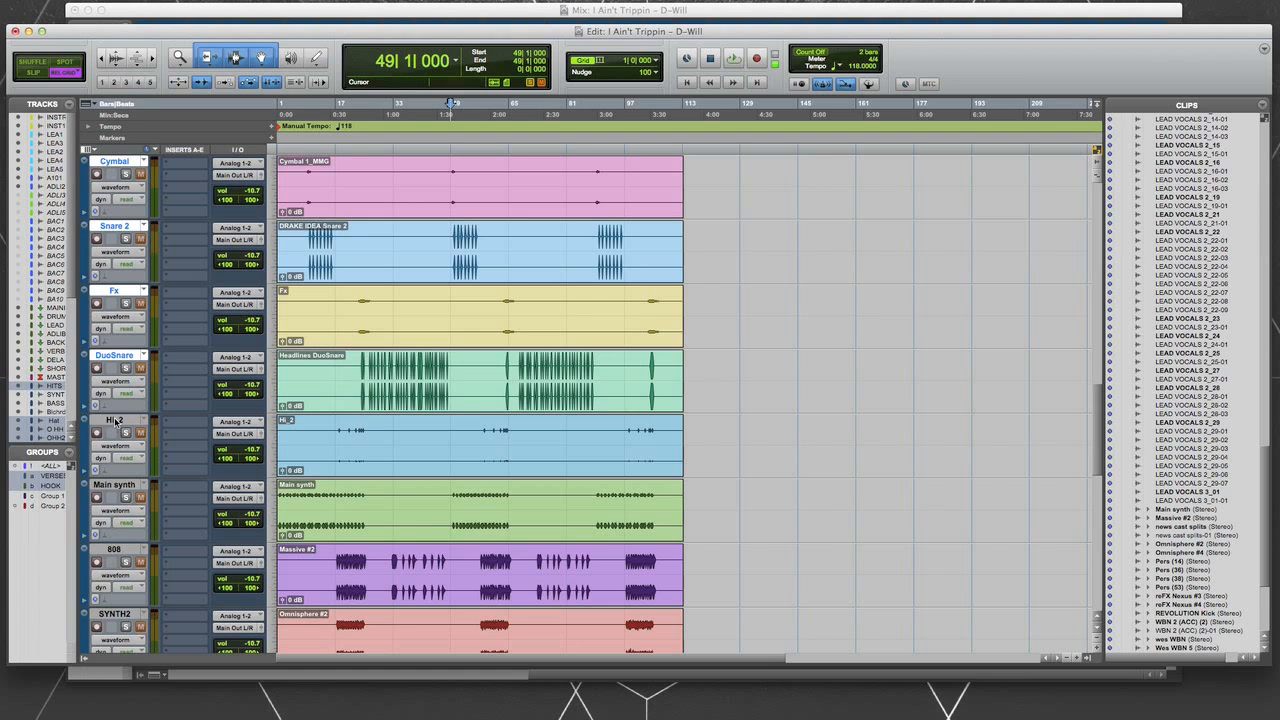
shift+click(115, 421)
- Add the 808 track and the four percussion tracks, Pers (14), (36), (38) and (53), to the selection
scroll(132, 468, down, 4)
scroll(127, 390, up, 1)
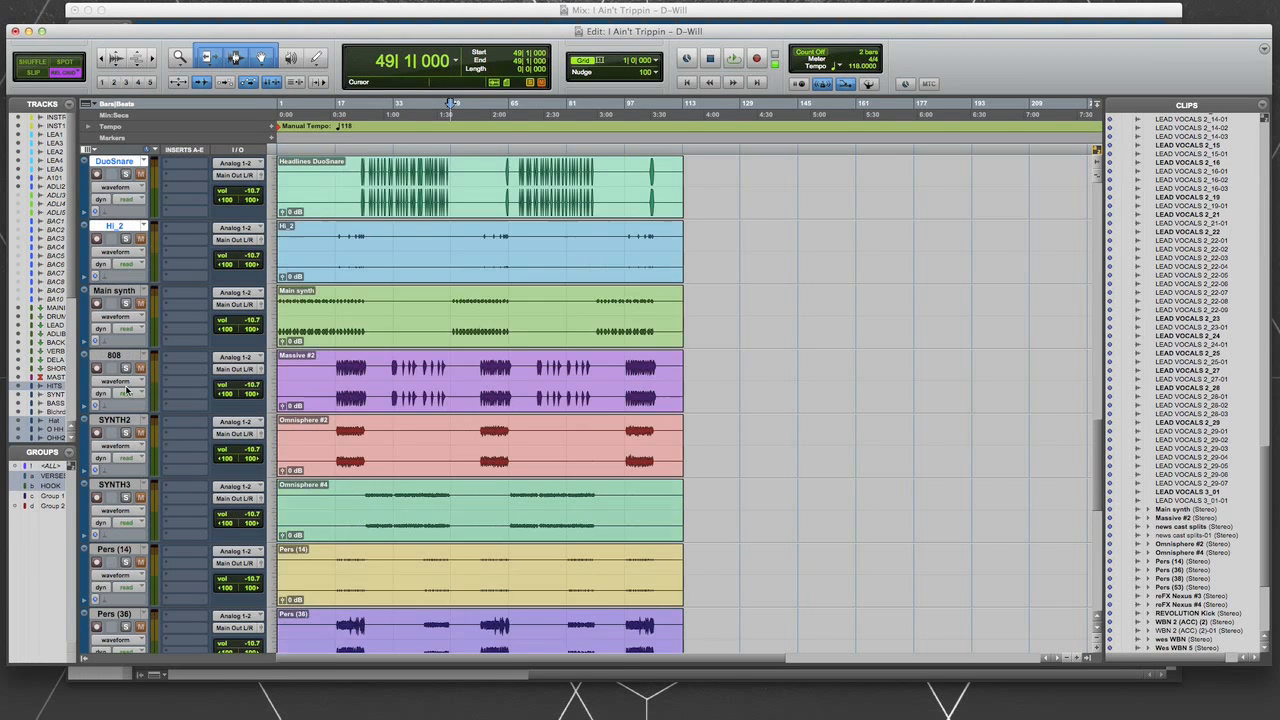
shift+click(115, 356)
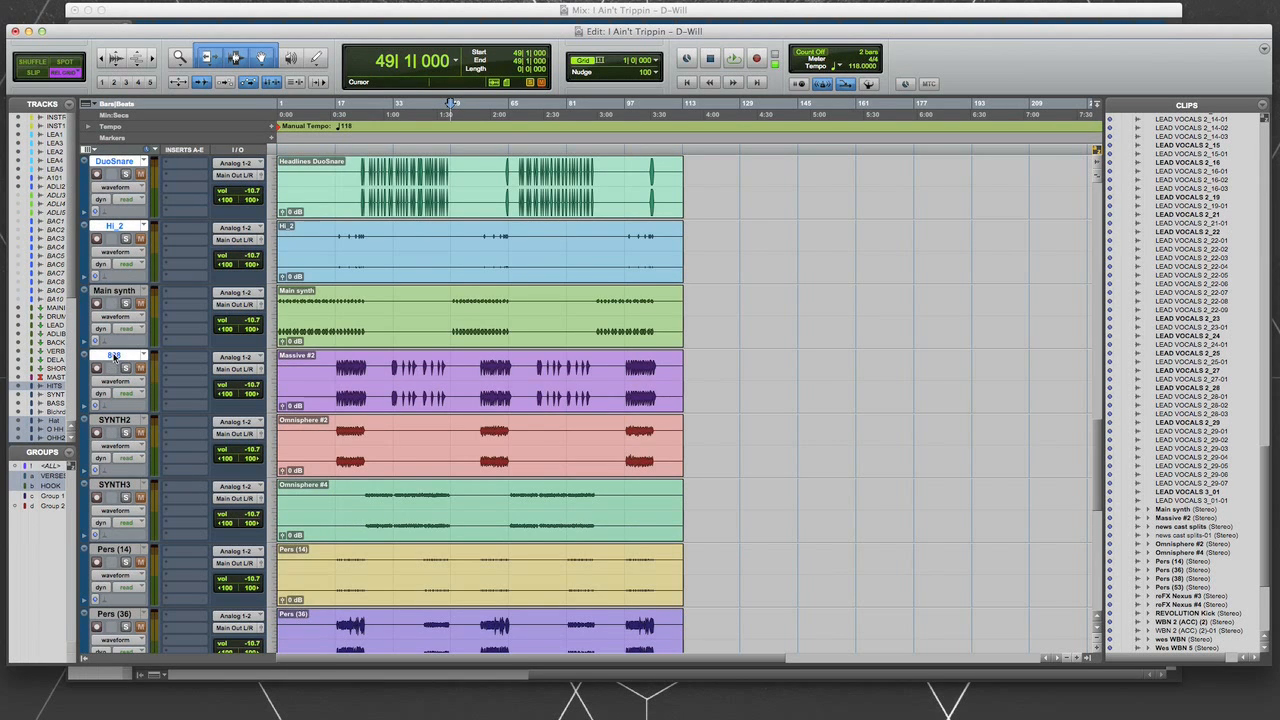
scroll(115, 425, down, 2)
shift+click(110, 421)
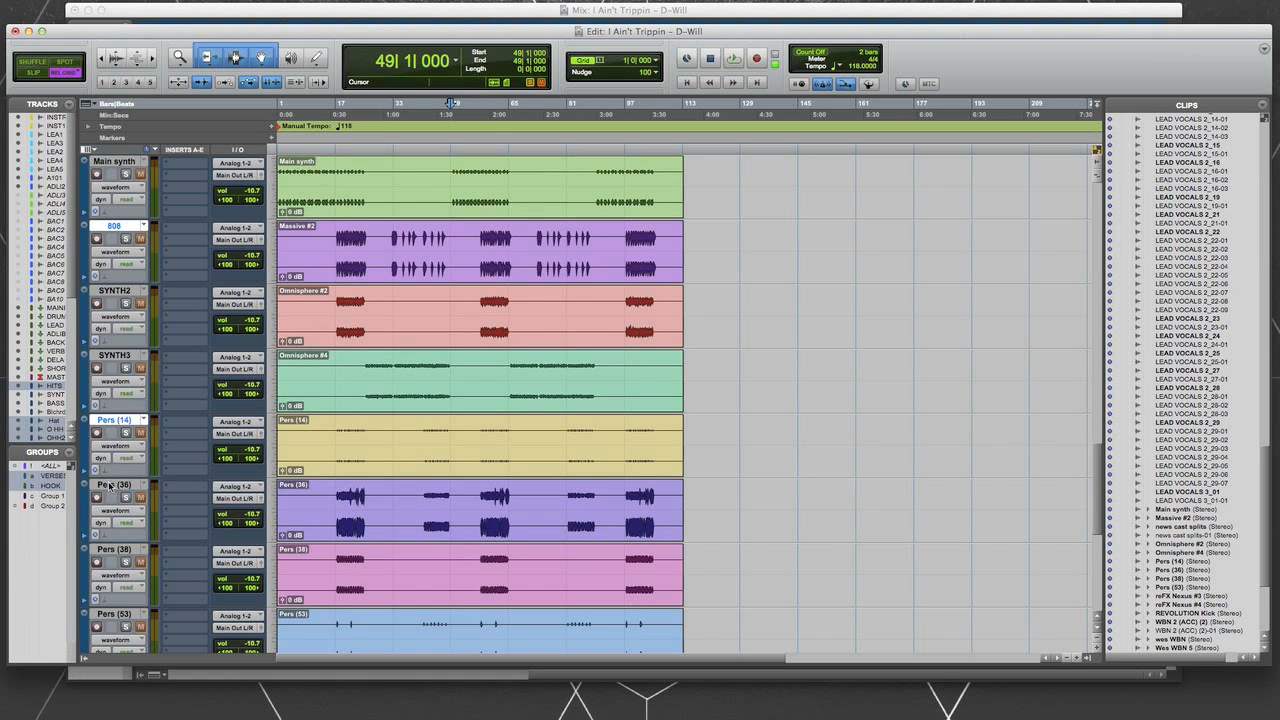
super+click(110, 487)
super+click(113, 551)
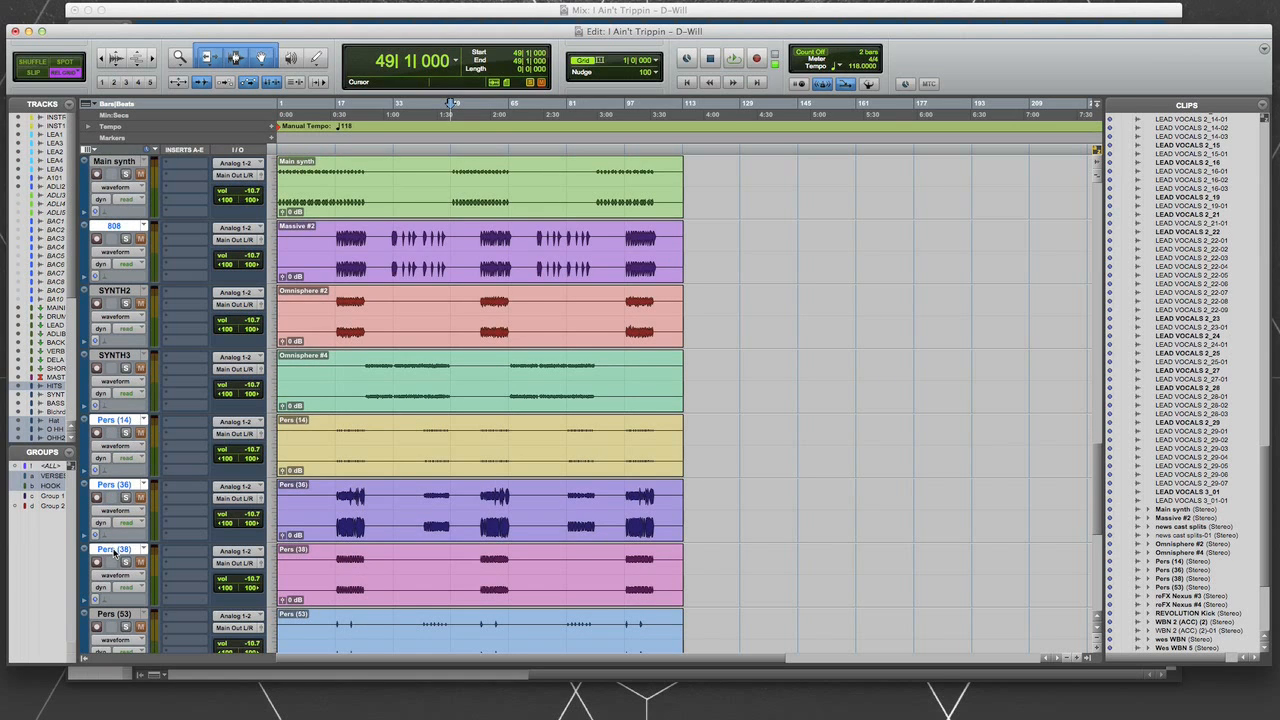
super+click(114, 614)
- Add the Kick, CHANT and hit tracks to the selection
scroll(127, 567, down, 1)
scroll(127, 567, down, 3)
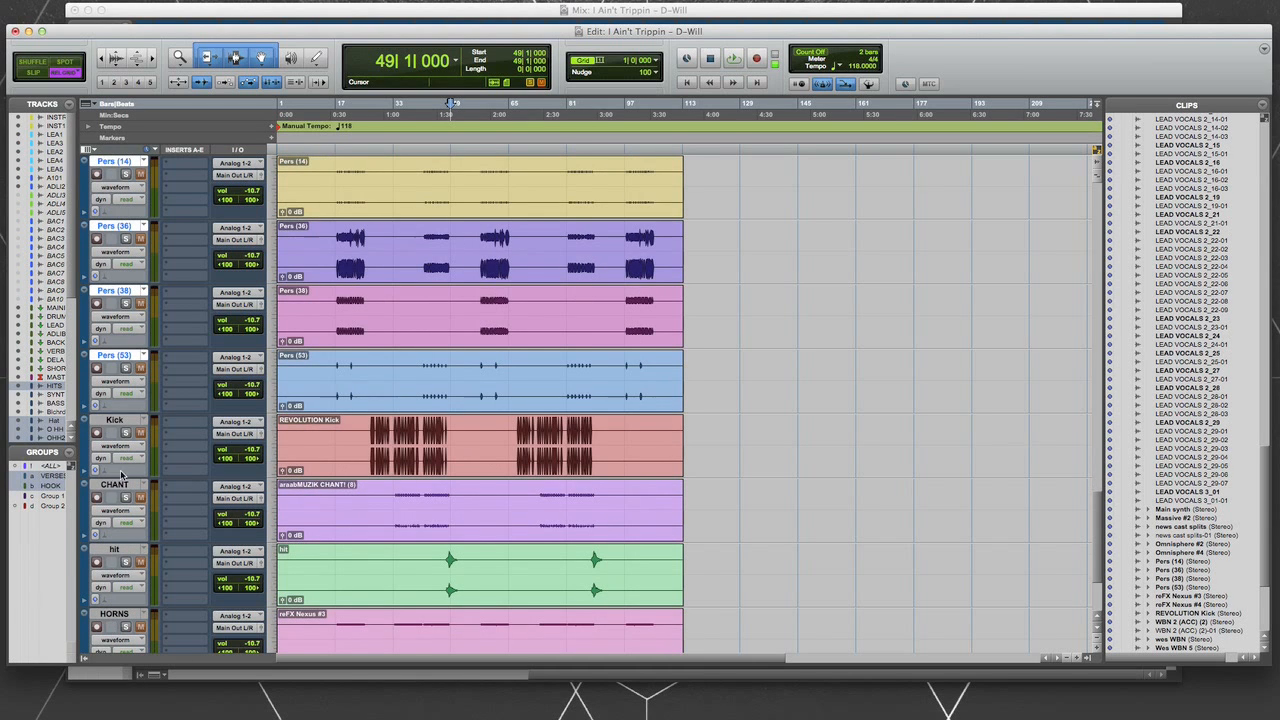
super+click(112, 421)
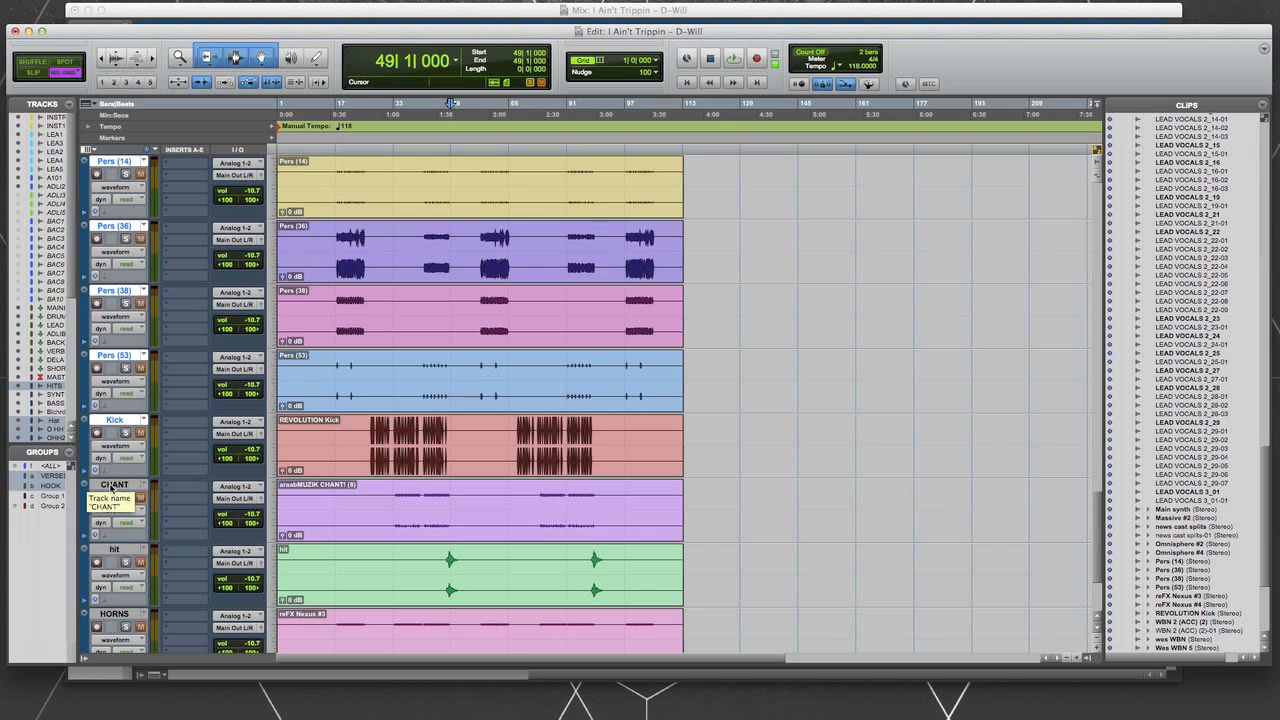
super+click(112, 485)
super+click(113, 550)
scroll(130, 538, down, 3)
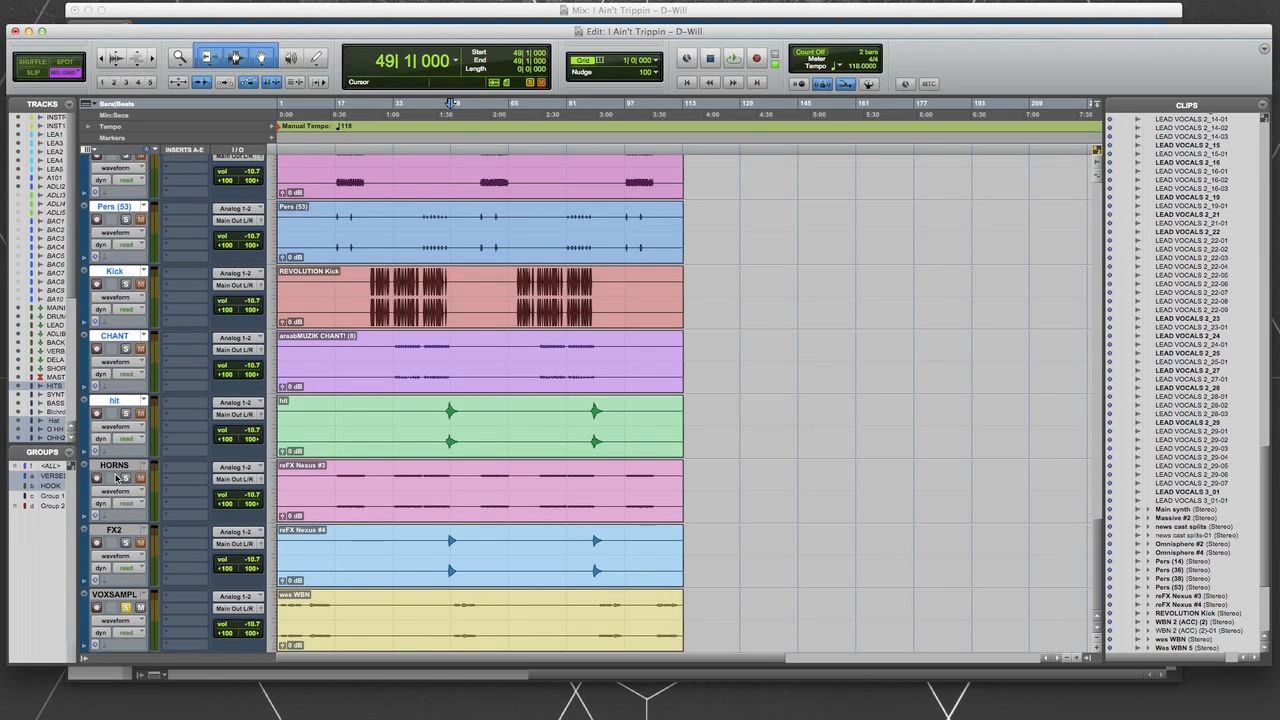
- Add the FX2 and VOXSAMPL tracks to the selection and move all selected tracks directly below INSTRUME1
super+click(114, 531)
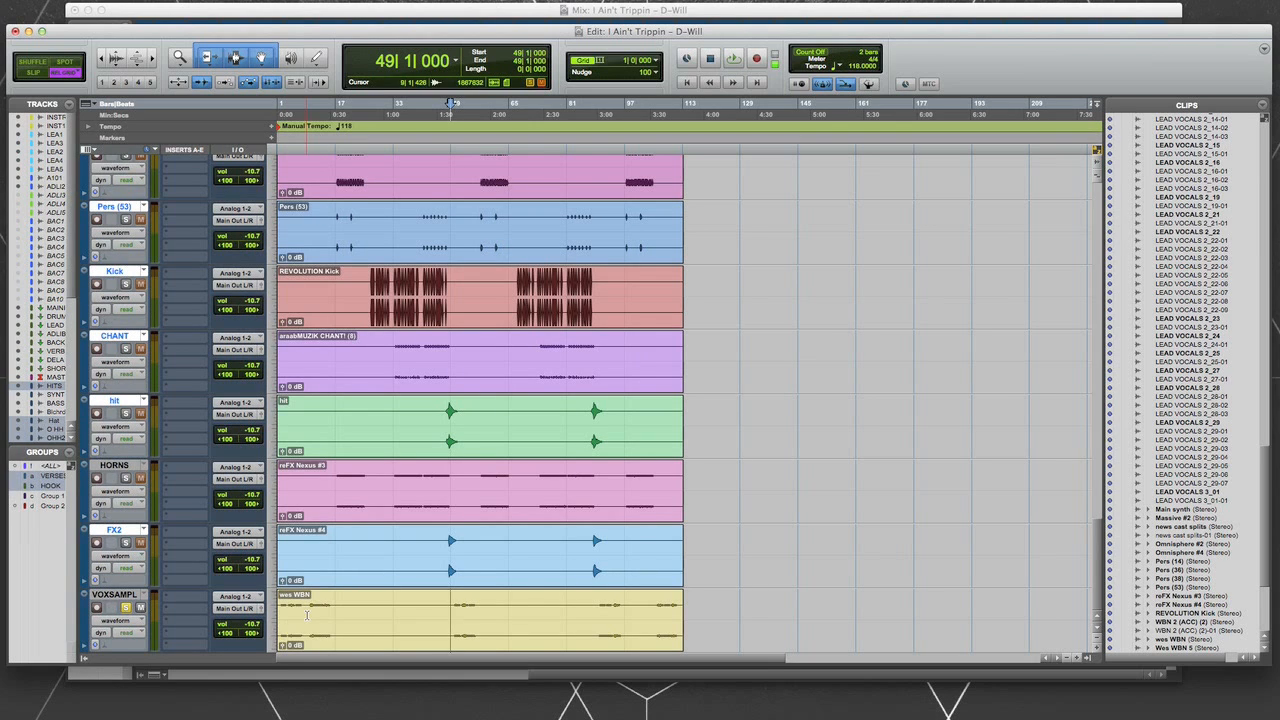
super+click(108, 597)
scroll(108, 597, down, 10)
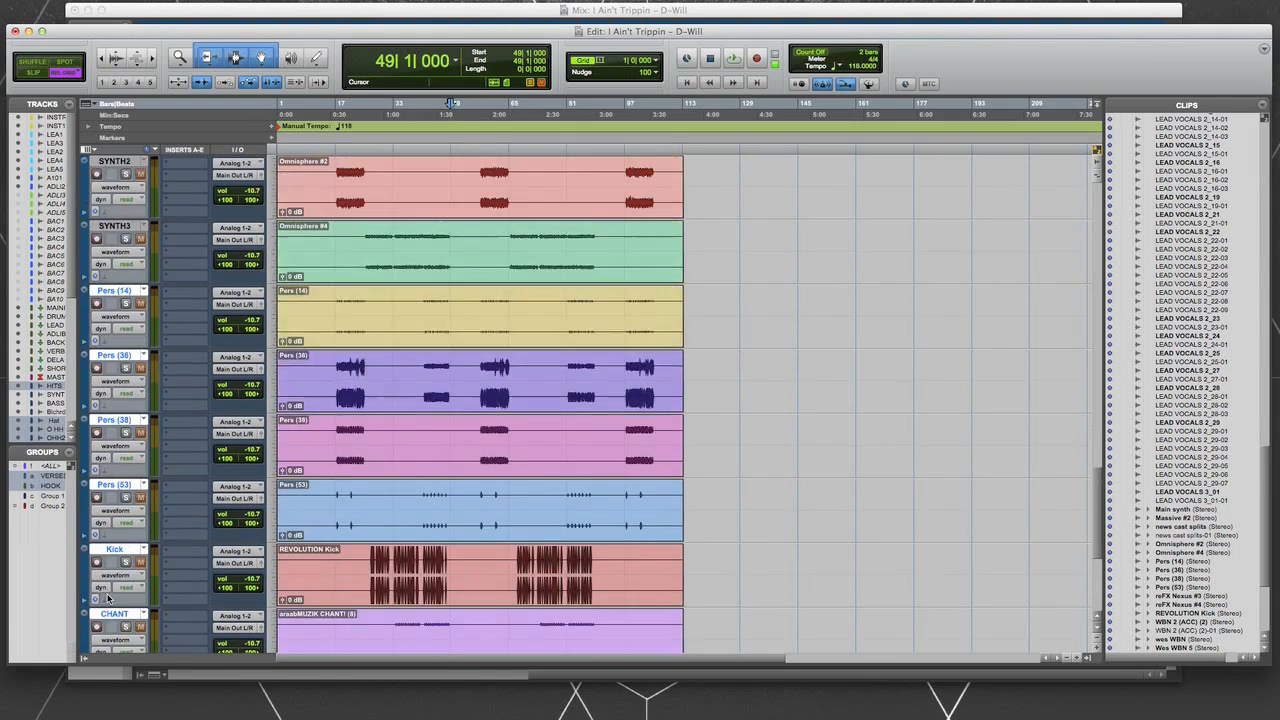
scroll(112, 538, down, 10)
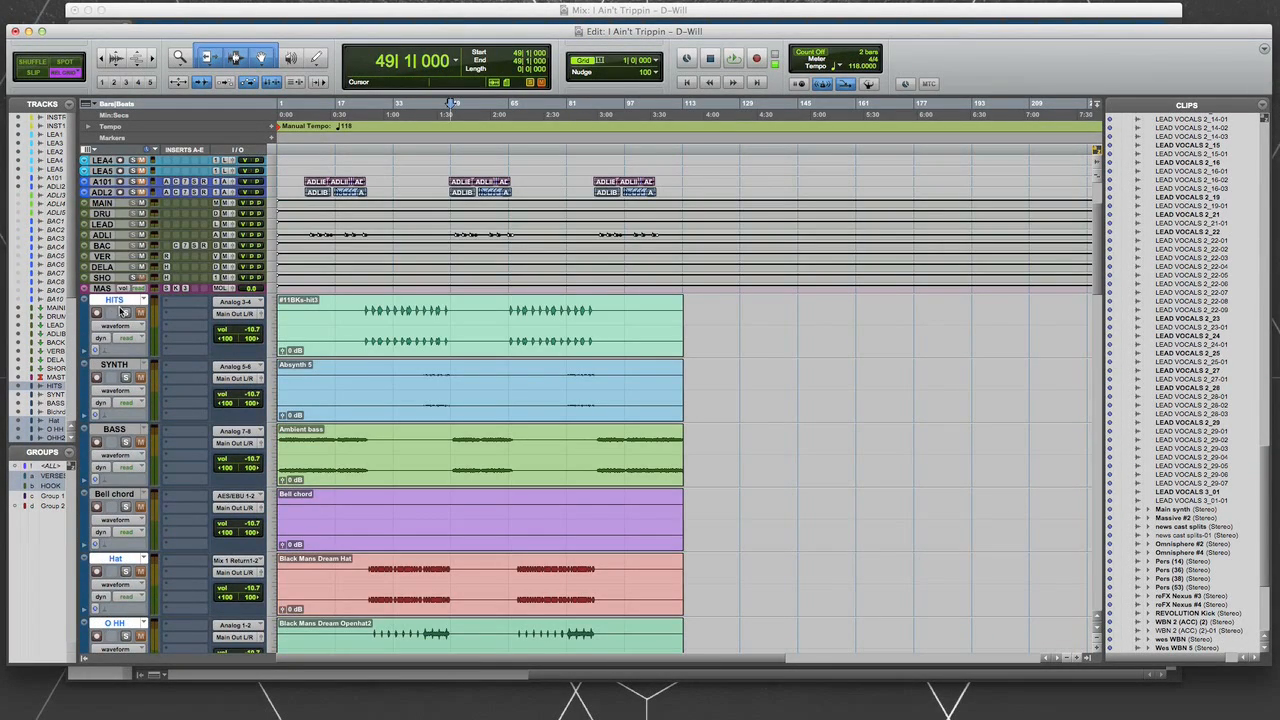
drag(112, 299, 112, 235)
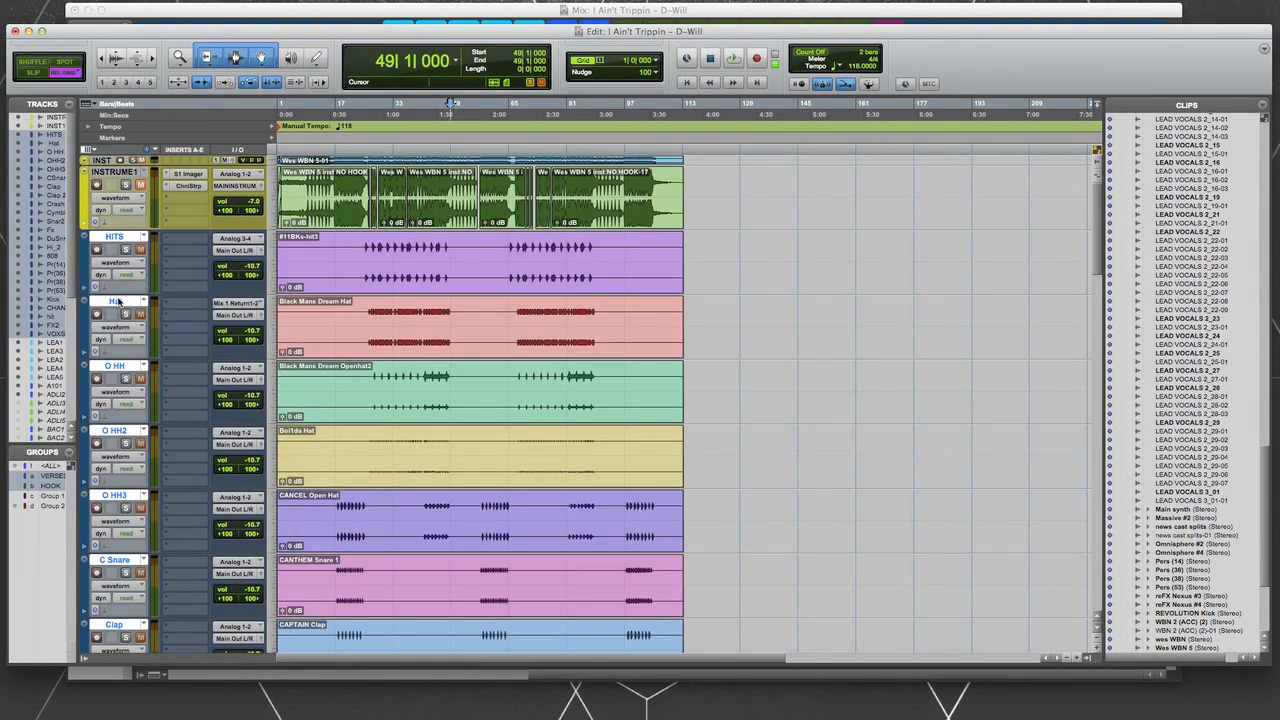
- Reduce the track height of all selected drum tracks, from HITS through VOXSAMPL, to a compact size
drag(120, 293, 123, 262)
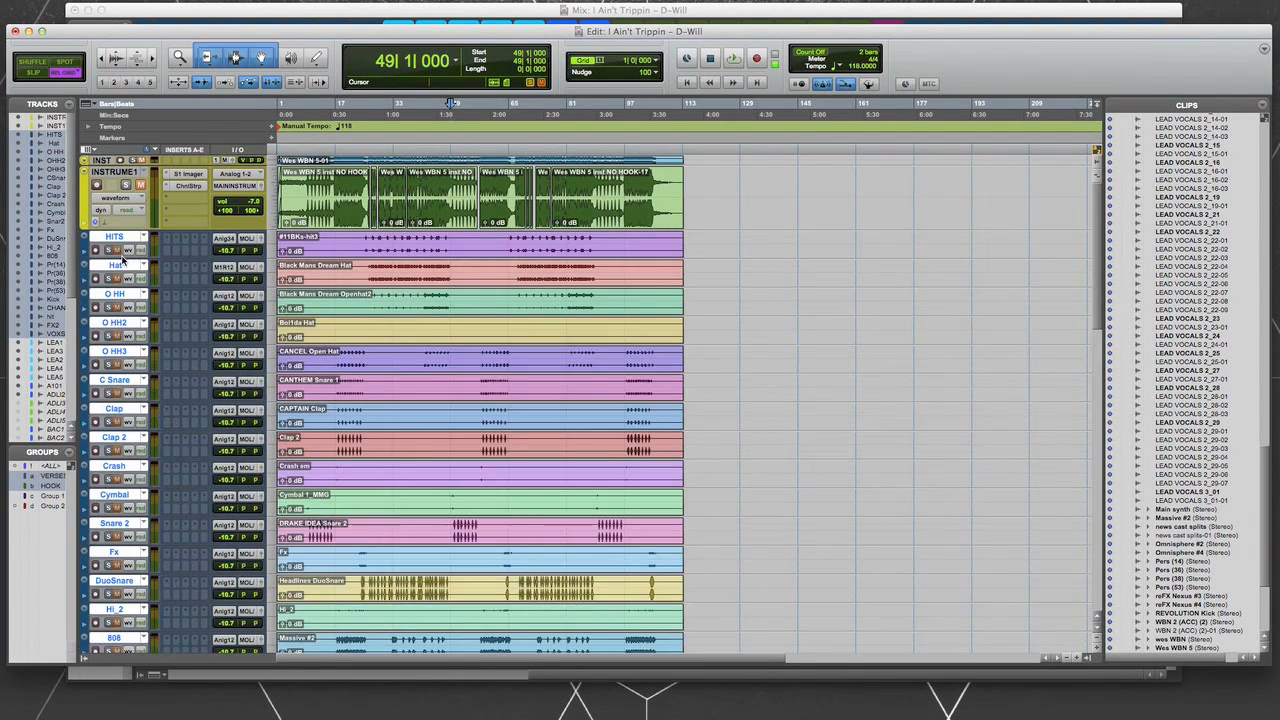
scroll(173, 523, down, 5)
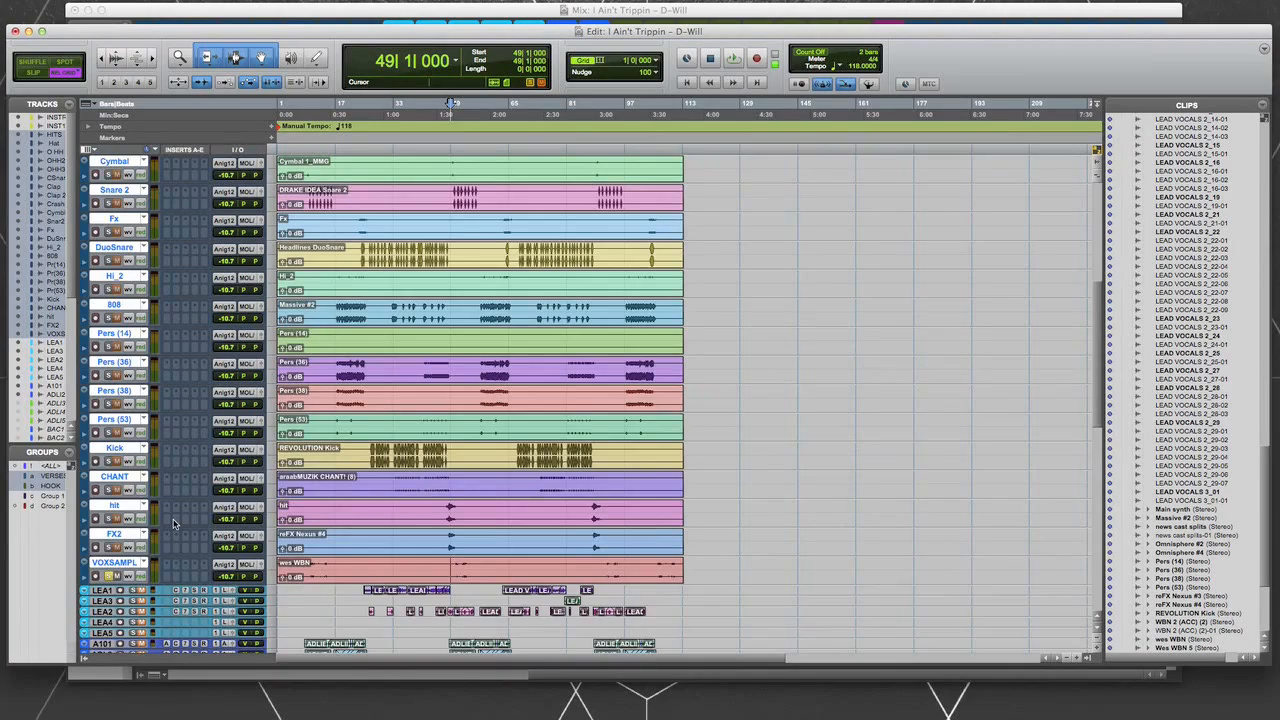
scroll(173, 523, down, 7)
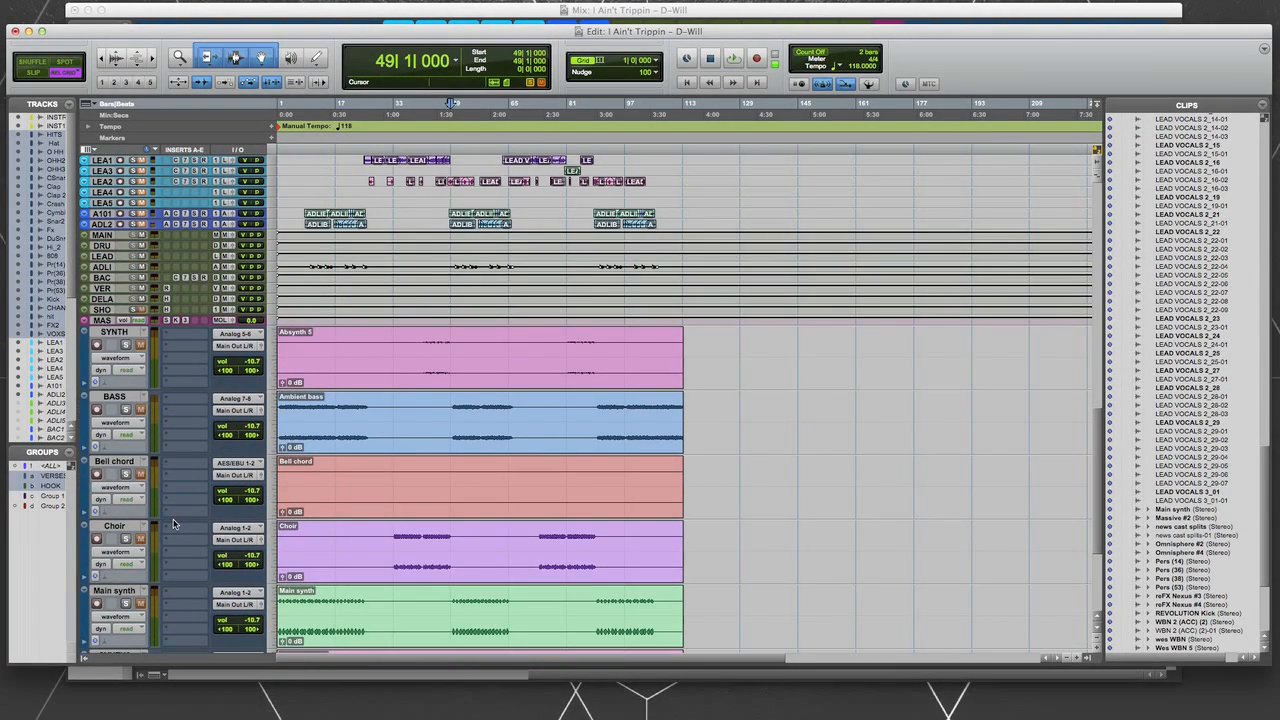
scroll(173, 523, down, 2)
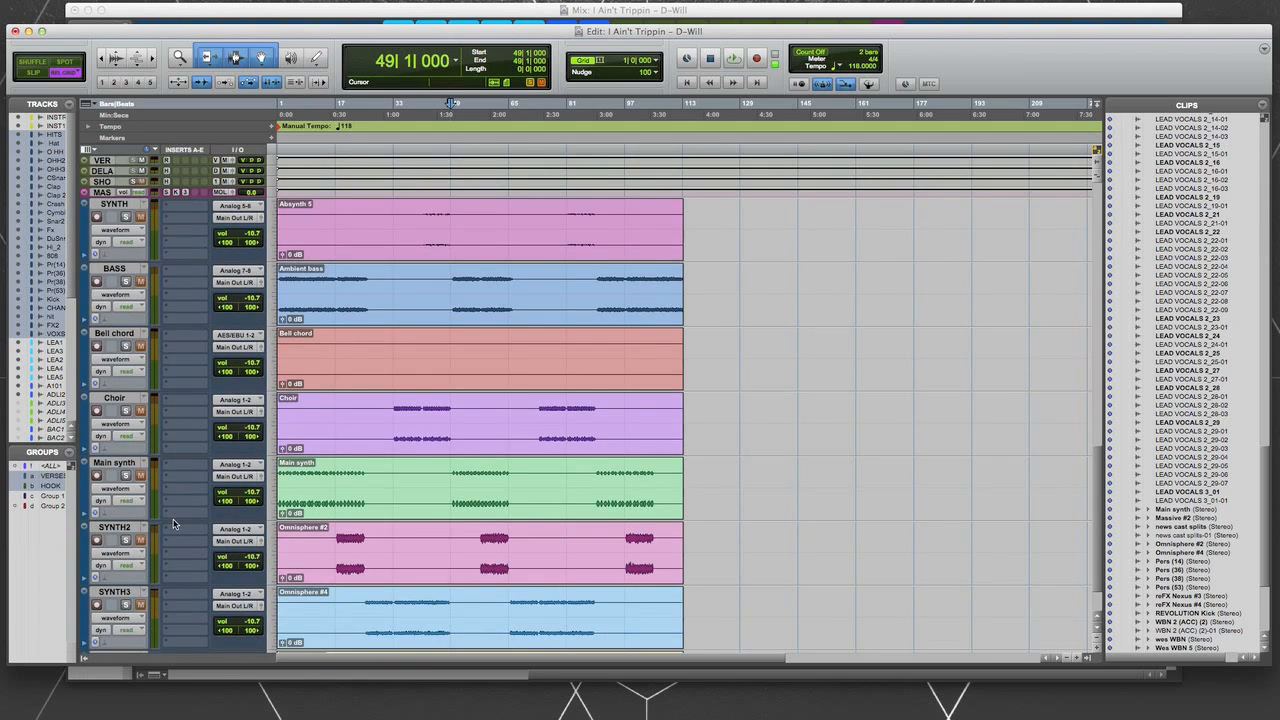
scroll(173, 523, down, 1)
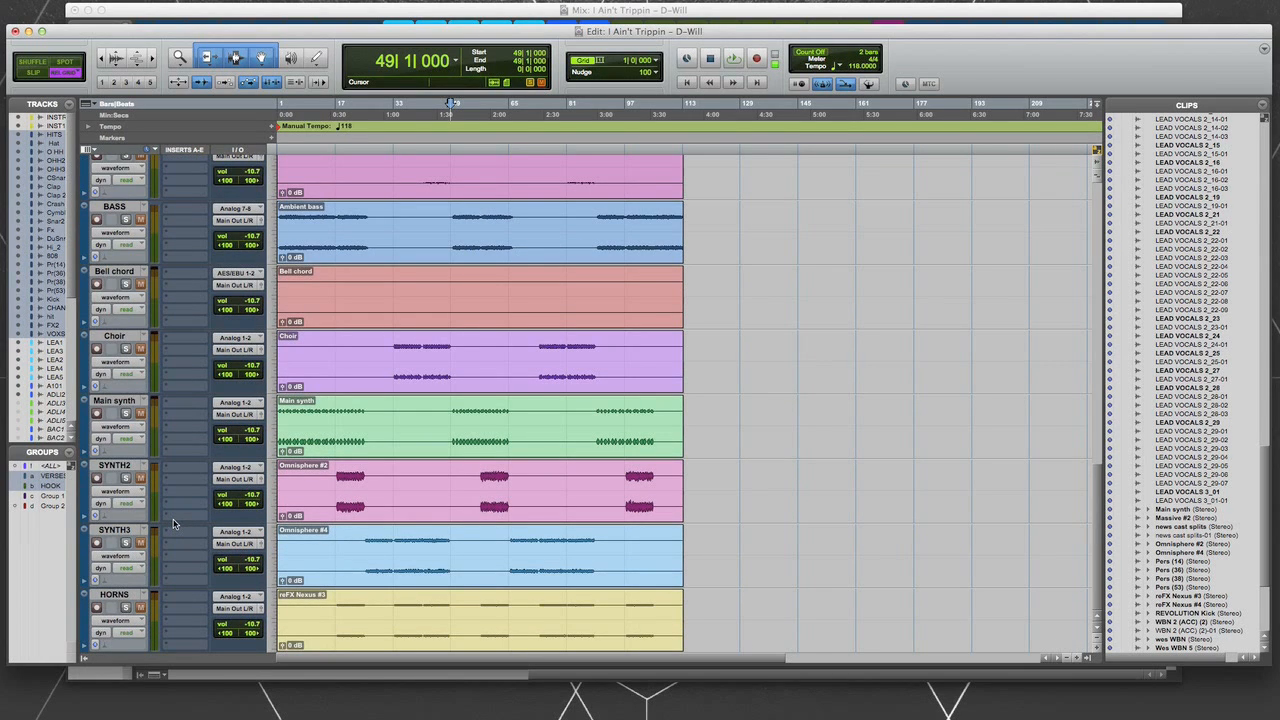
- Color the selected drum tracks bright red using the color palette applied to tracks
scroll(173, 523, up, 12)
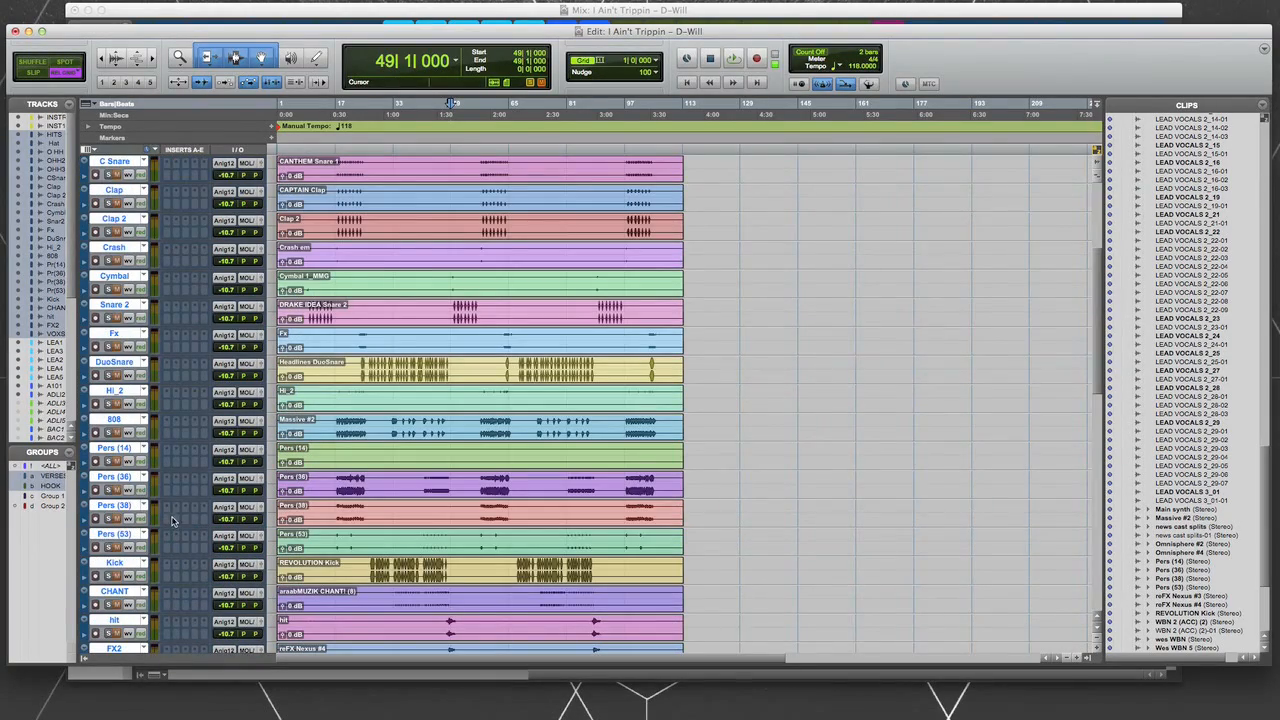
scroll(126, 489, up, 4)
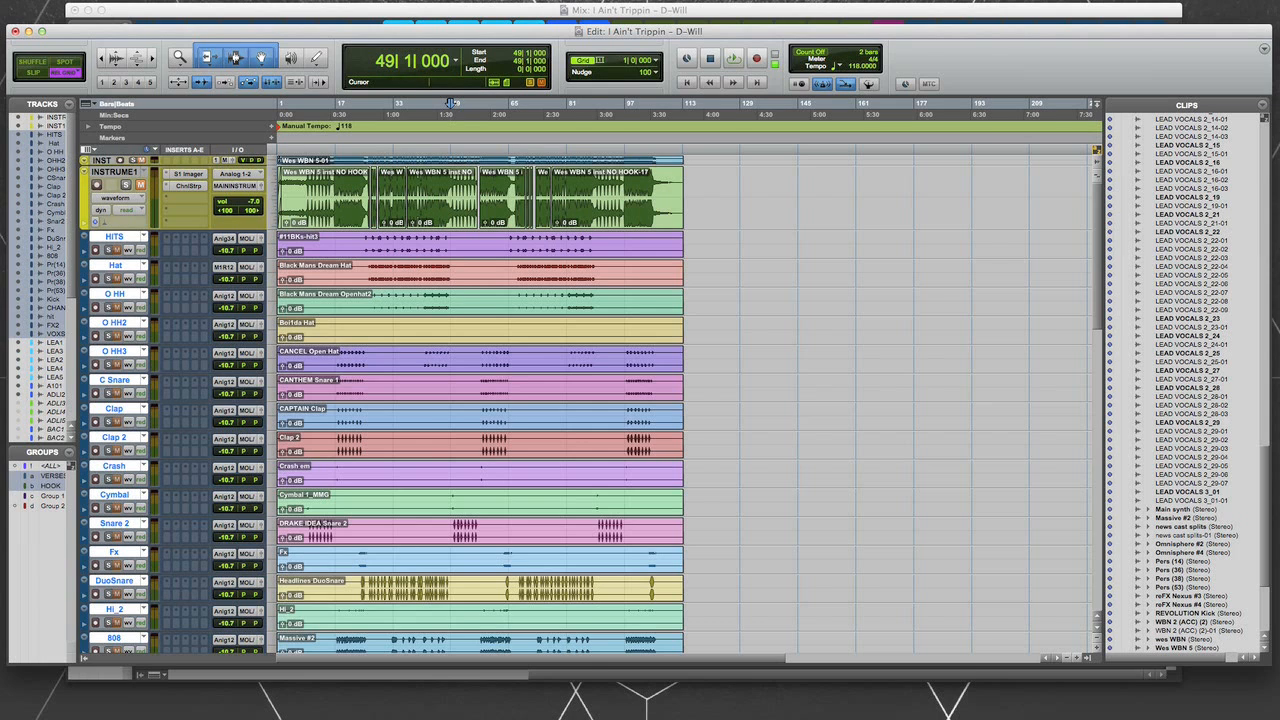
drag(729, 557, 634, 612)
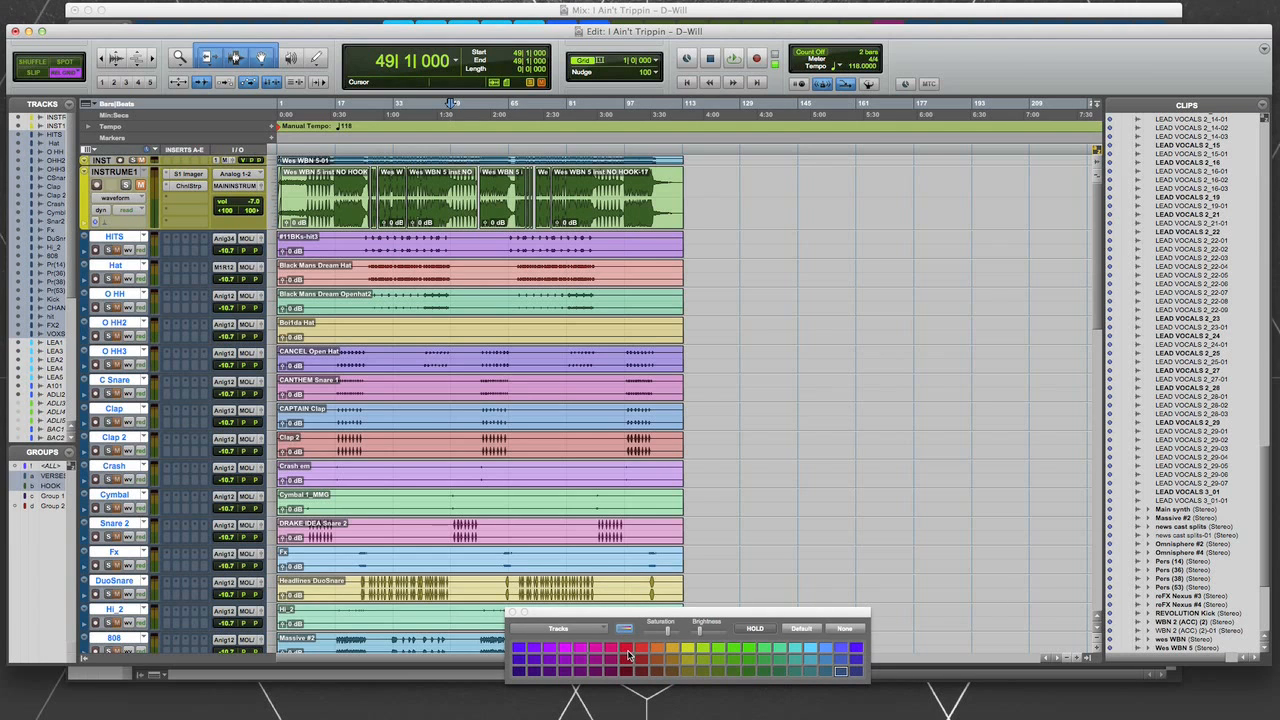
click(627, 650)
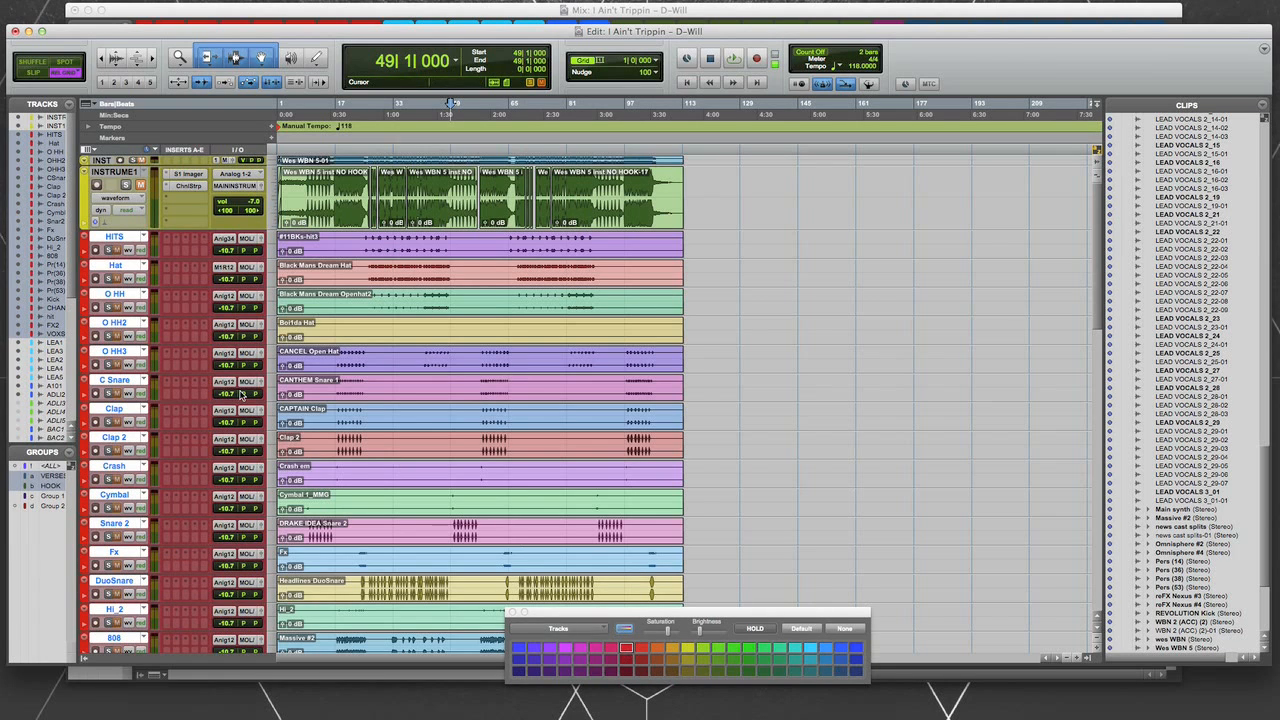
- Select the instrument tracks from SYNTH through HORNS and color them yellow
scroll(236, 390, down, 15)
scroll(236, 390, down, 5)
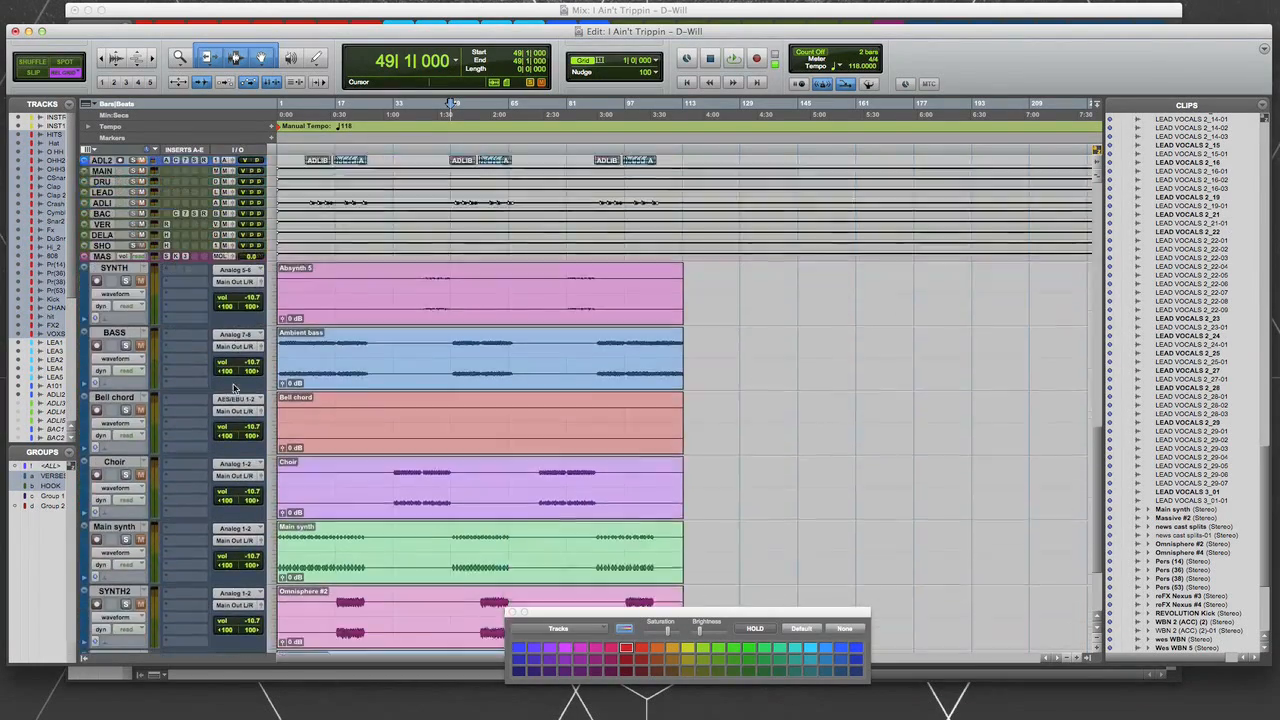
click(110, 281)
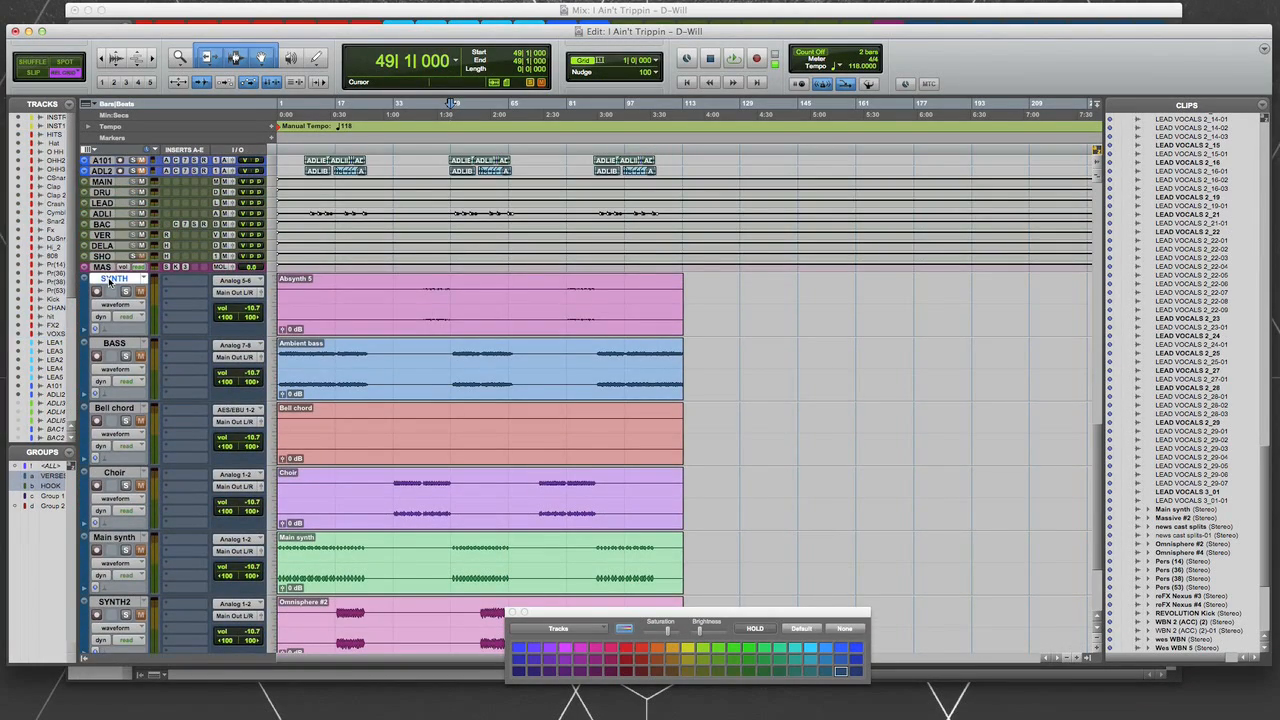
scroll(122, 432, down, 3)
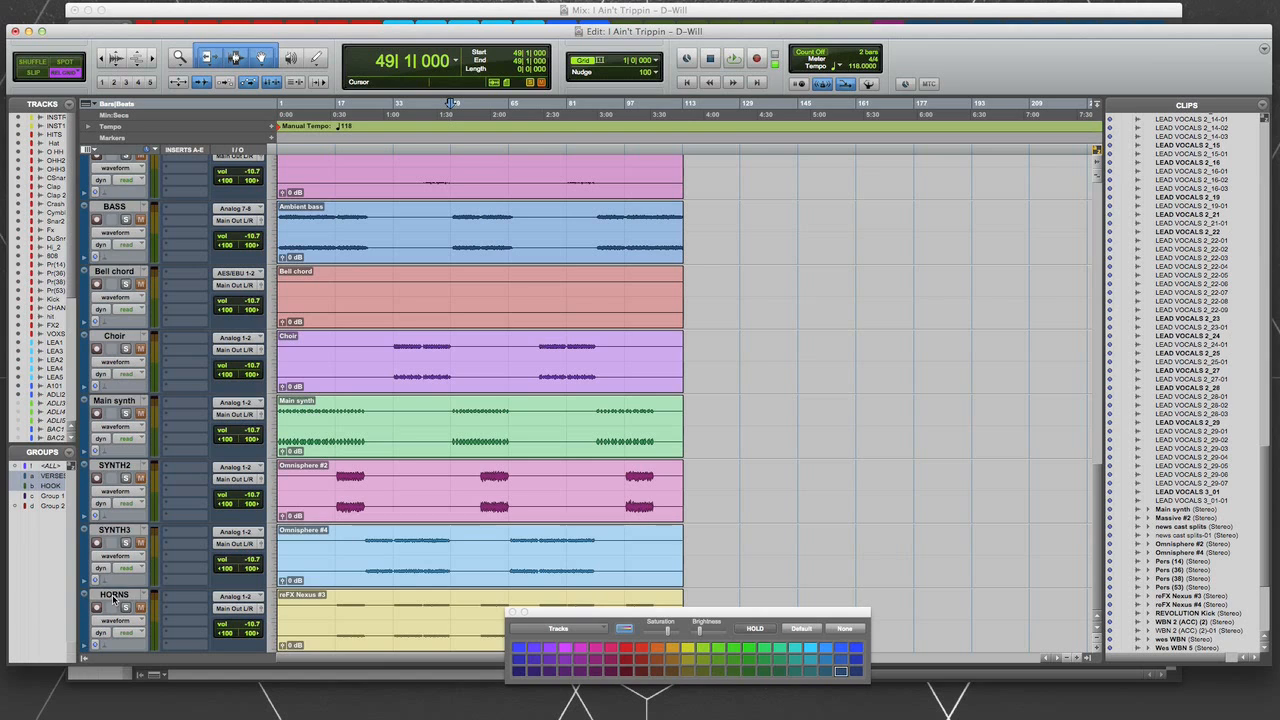
shift+click(115, 597)
click(688, 651)
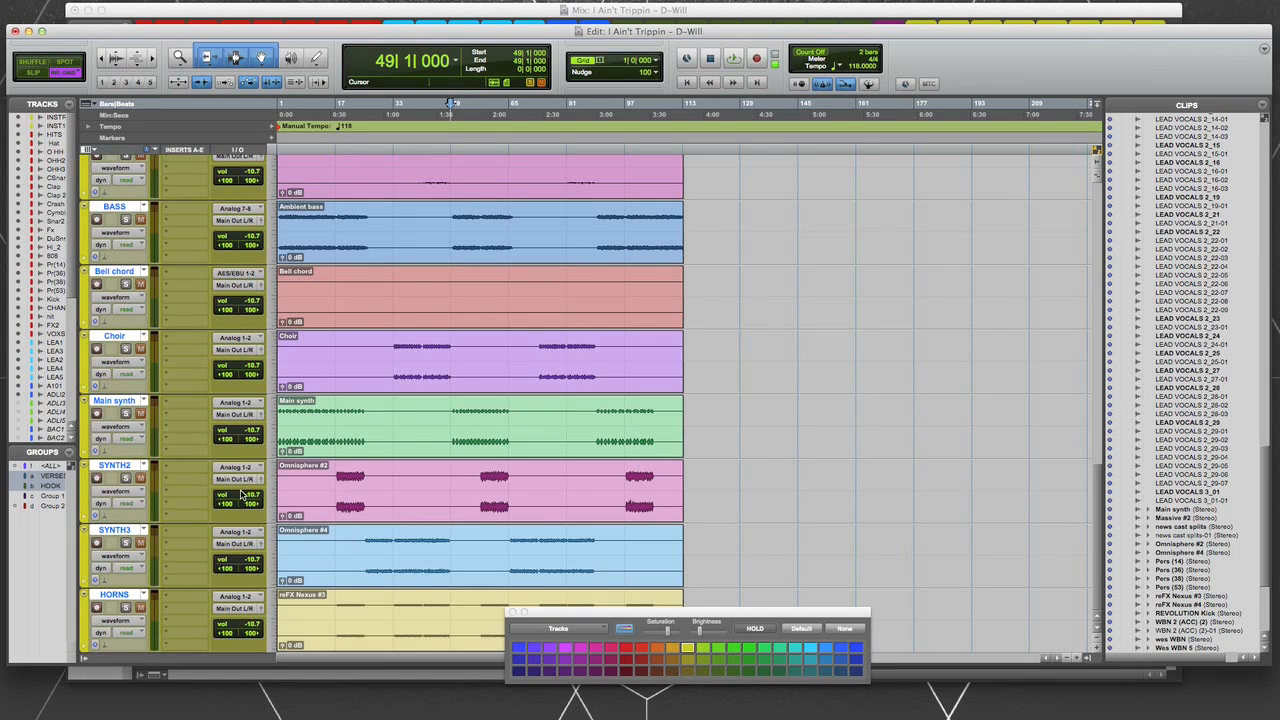
- Move the yellow instrument tracks directly below VOXSAMPL and make the clips follow their track colors
scroll(125, 270, up, 3)
drag(126, 262, 122, 610)
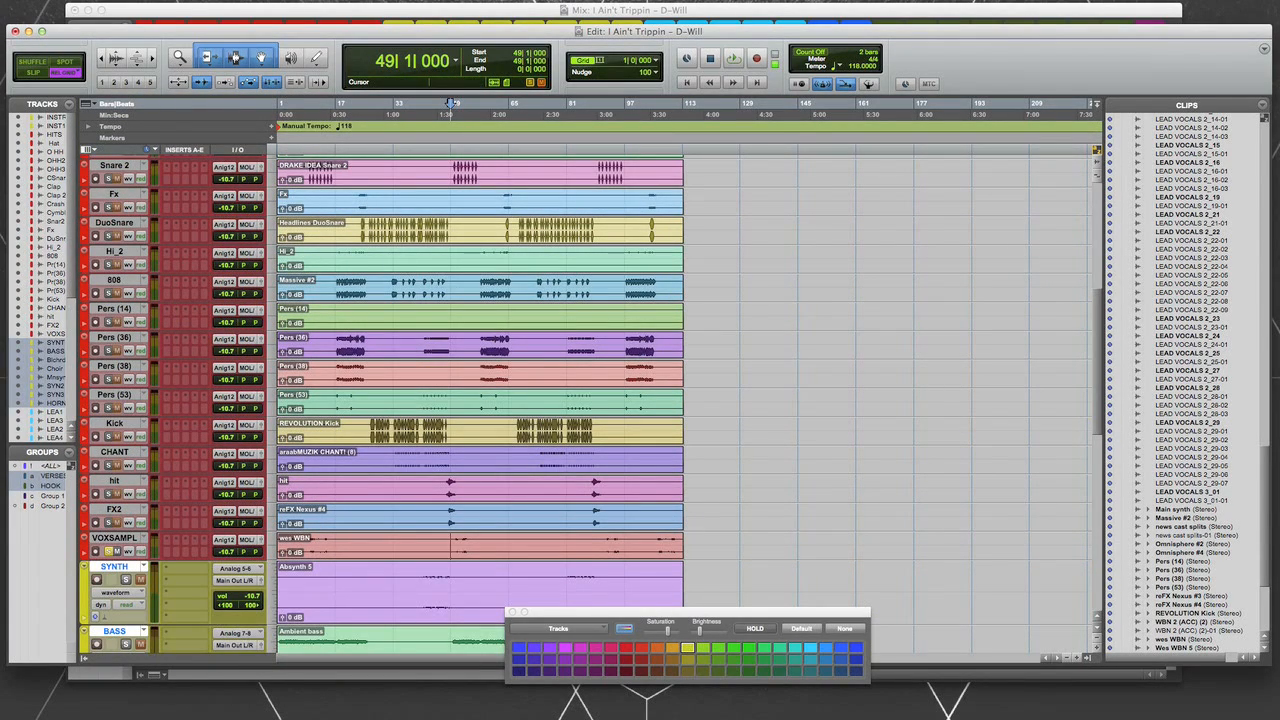
key(Return)
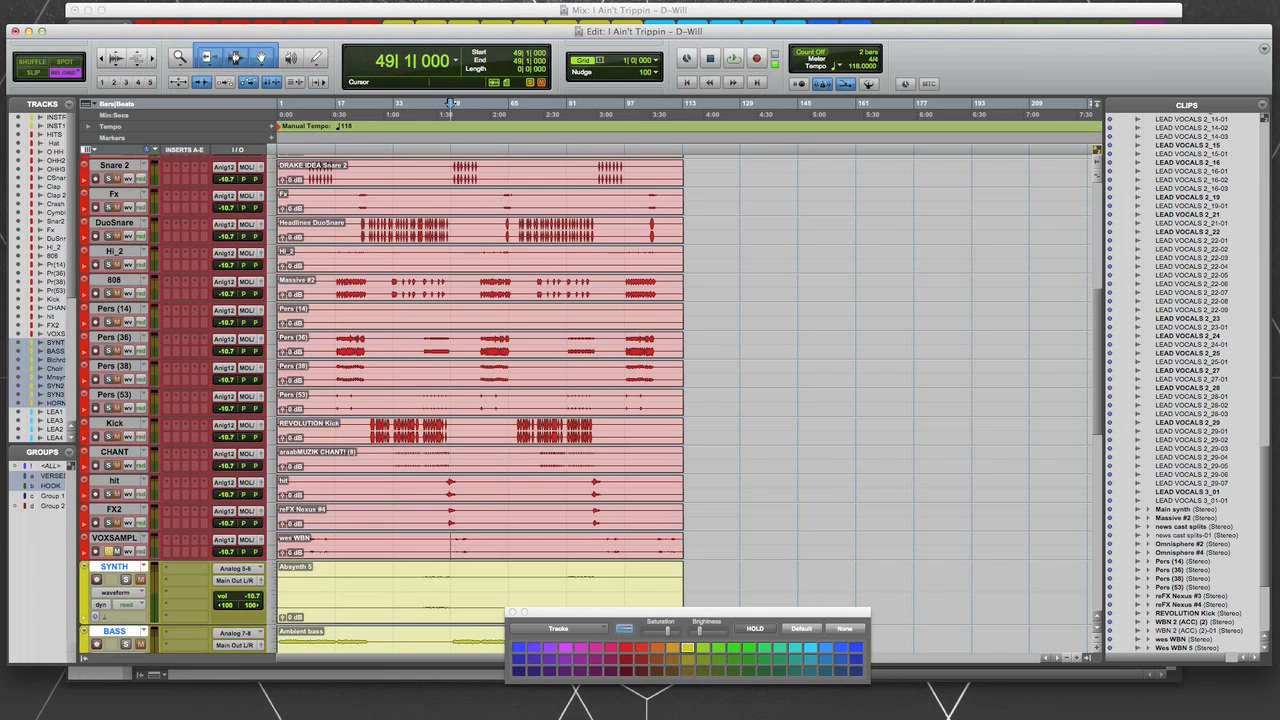
- Reduce the track height of the selected SYNTH through HORNS tracks to match the compact drum tracks
scroll(295, 467, down, 4)
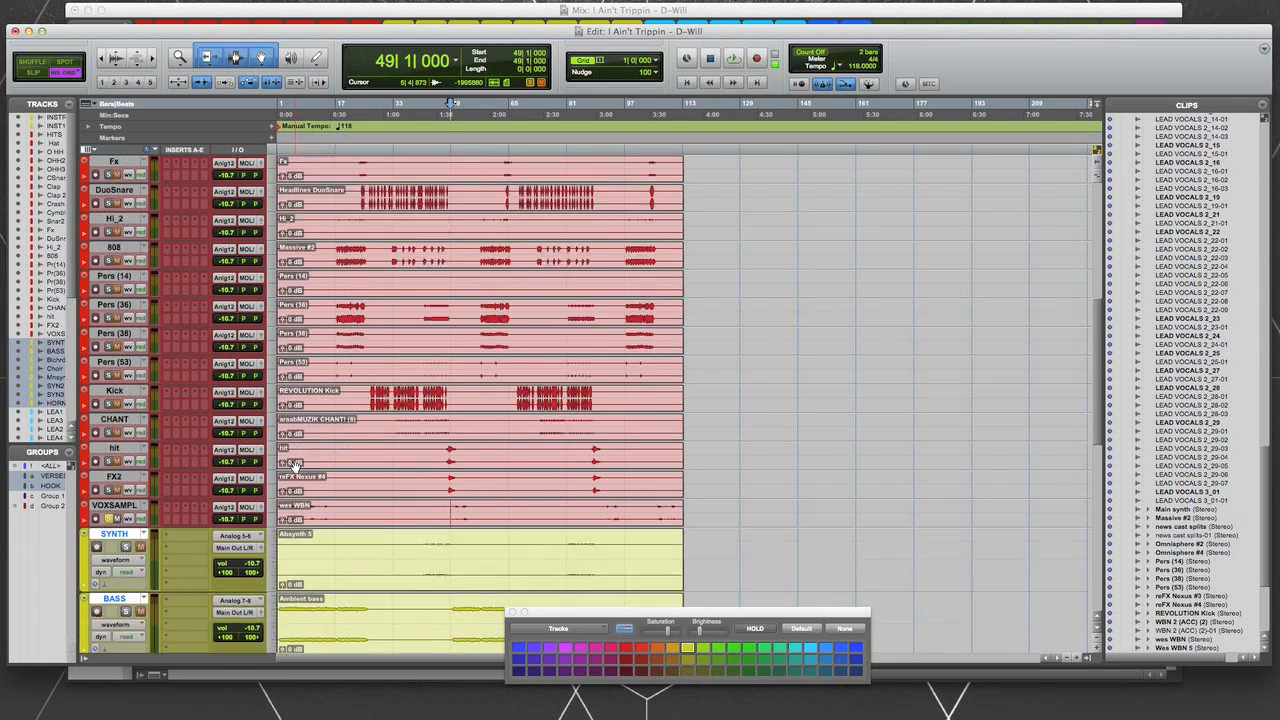
scroll(103, 462, down, 3)
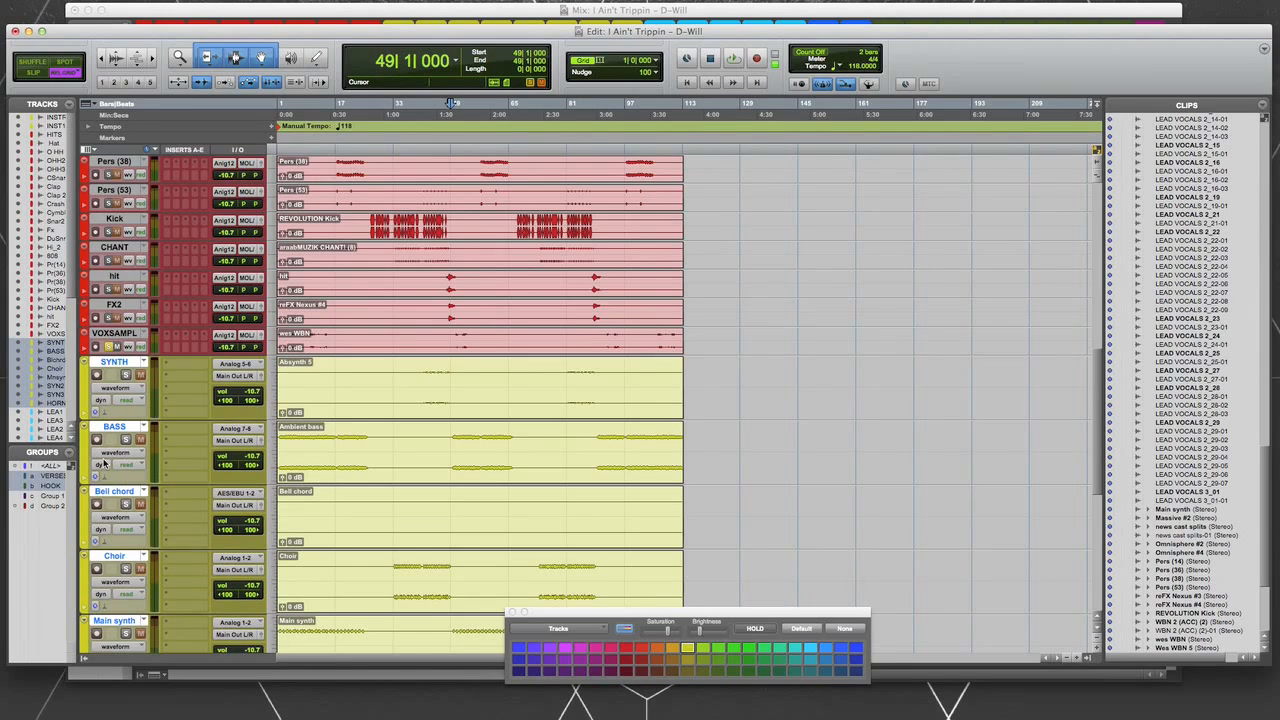
drag(128, 419, 128, 381)
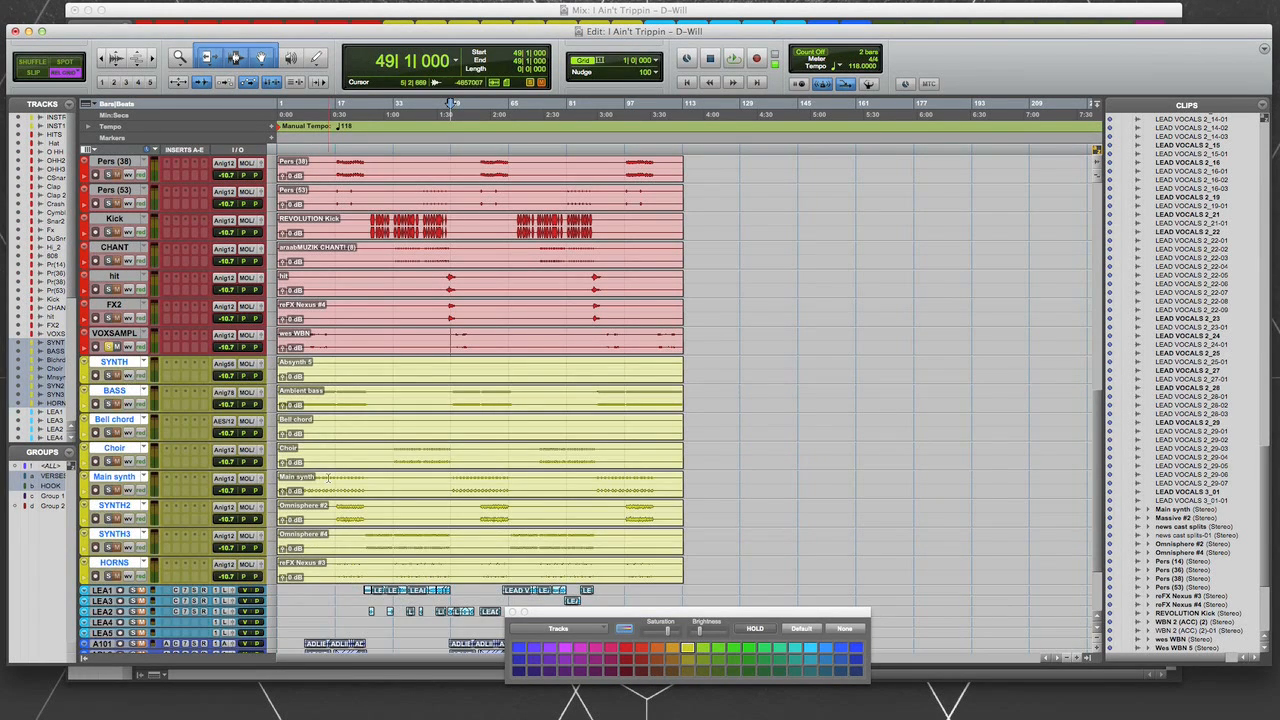
- Review the recolored tracks in the Edit window, switch to the Mix window and close the color palette
scroll(315, 527, up, 16)
scroll(315, 527, up, 3)
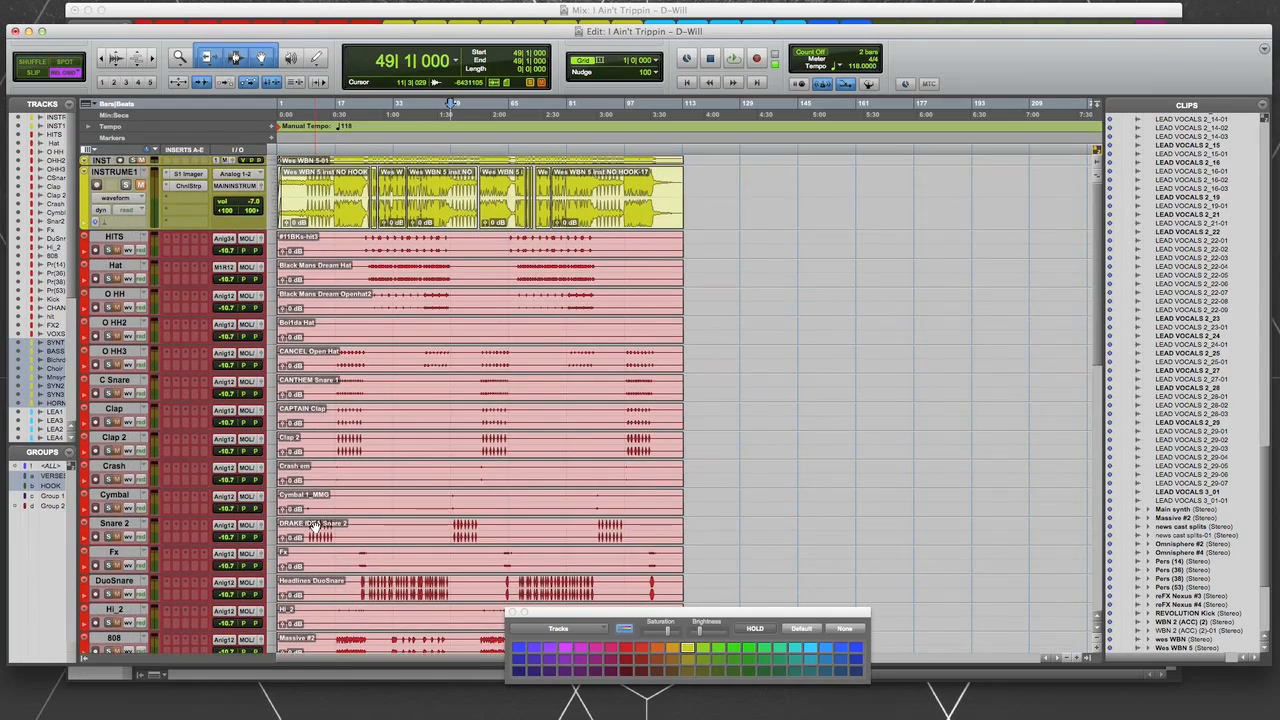
key(super+equal)
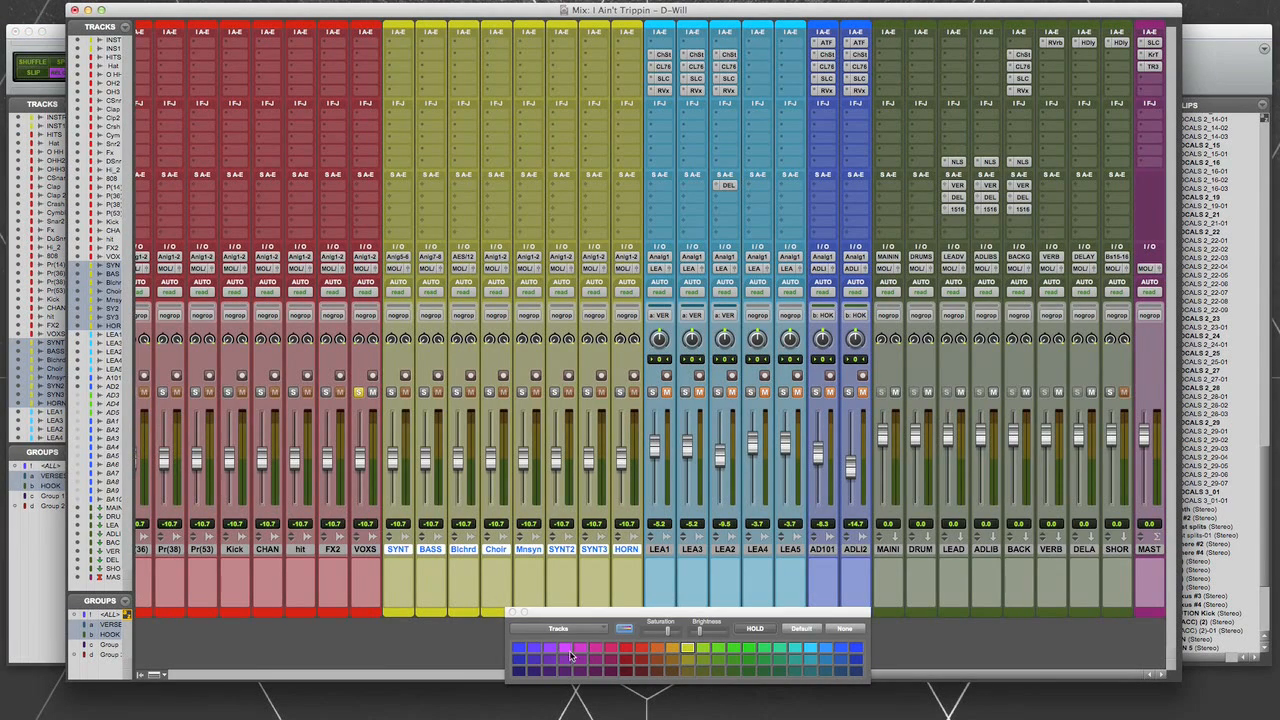
click(513, 612)
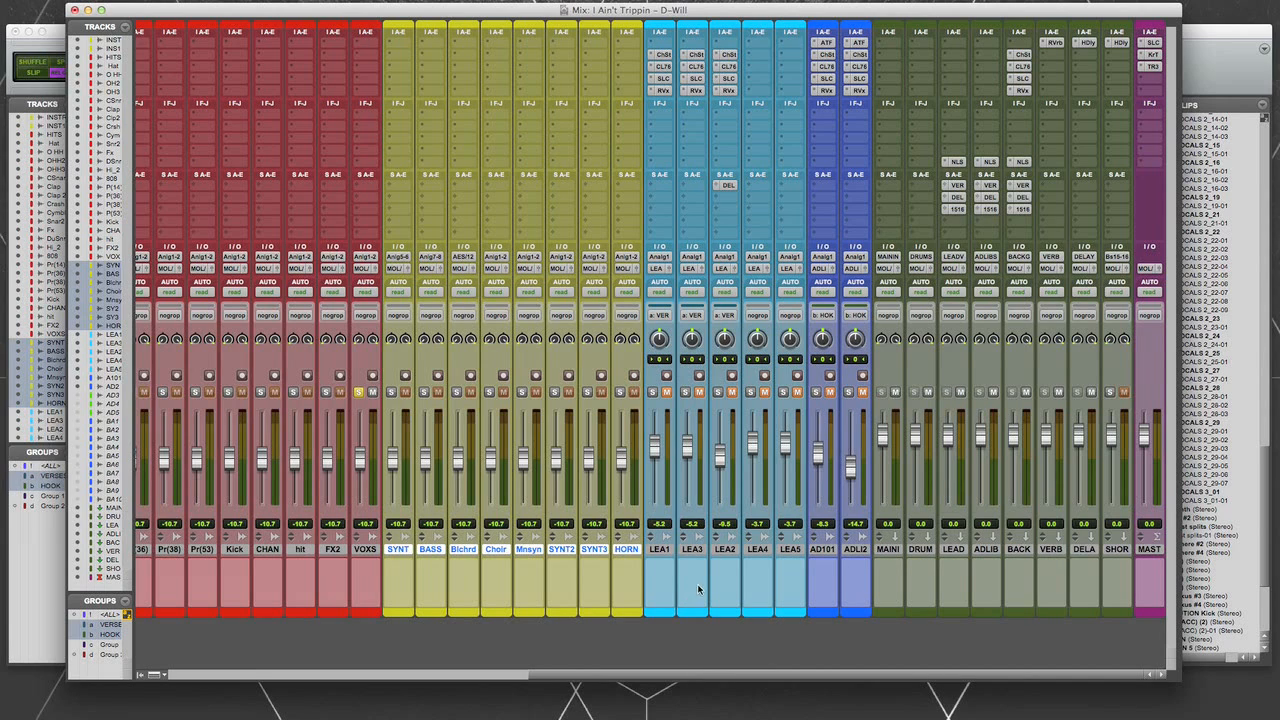
- Examine the green aux tracks from MAINI through SHOR, singling out DRUM, MAINI, LEAD, ADLIB and BACK
click(890, 549)
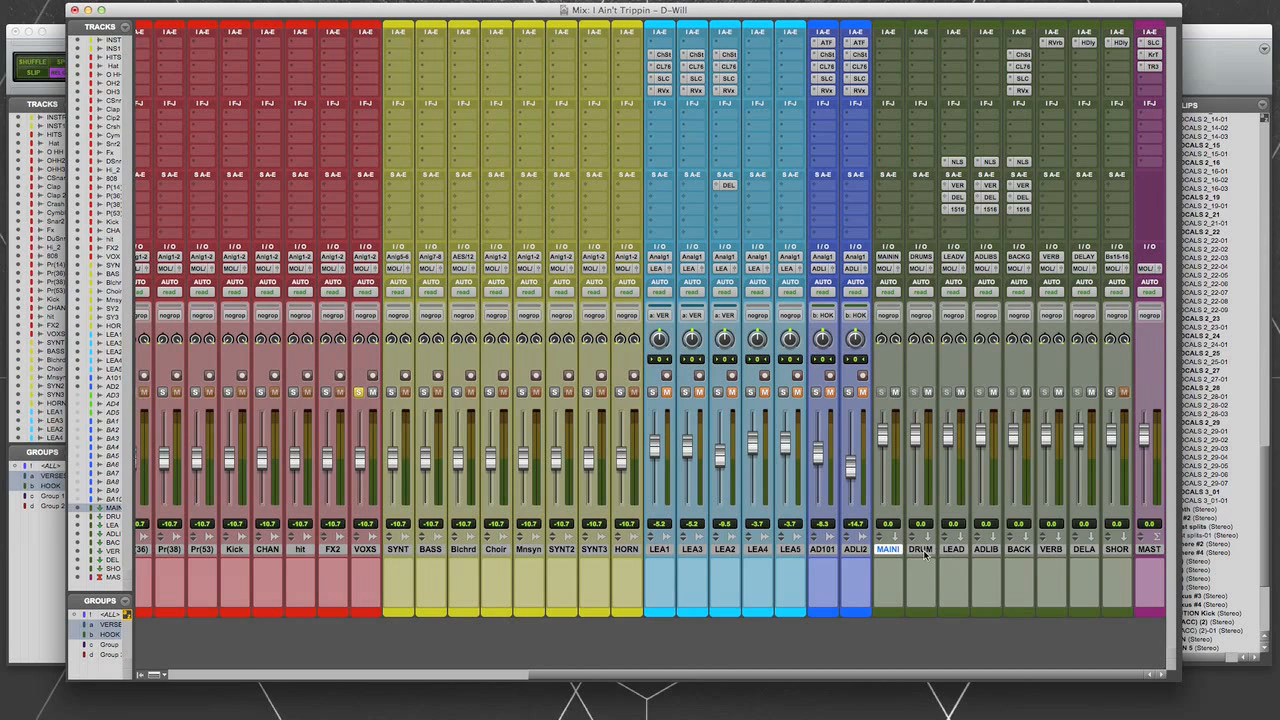
shift+click(1107, 552)
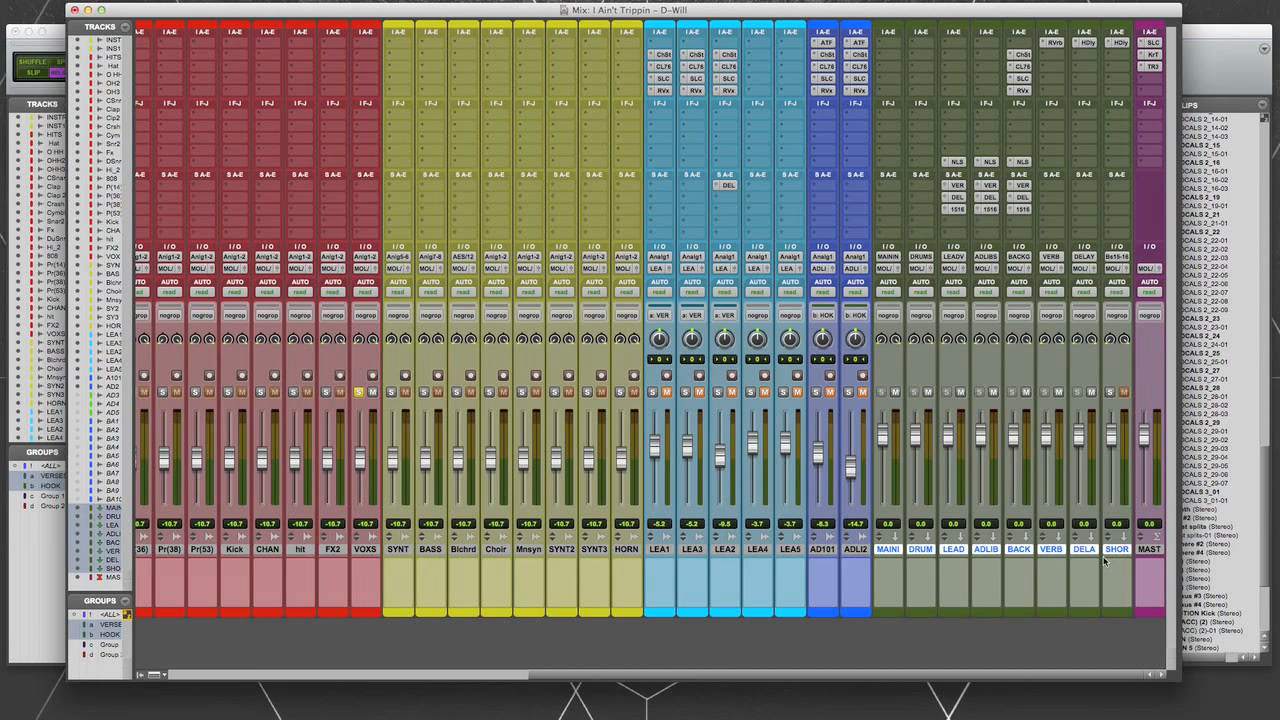
click(855, 550)
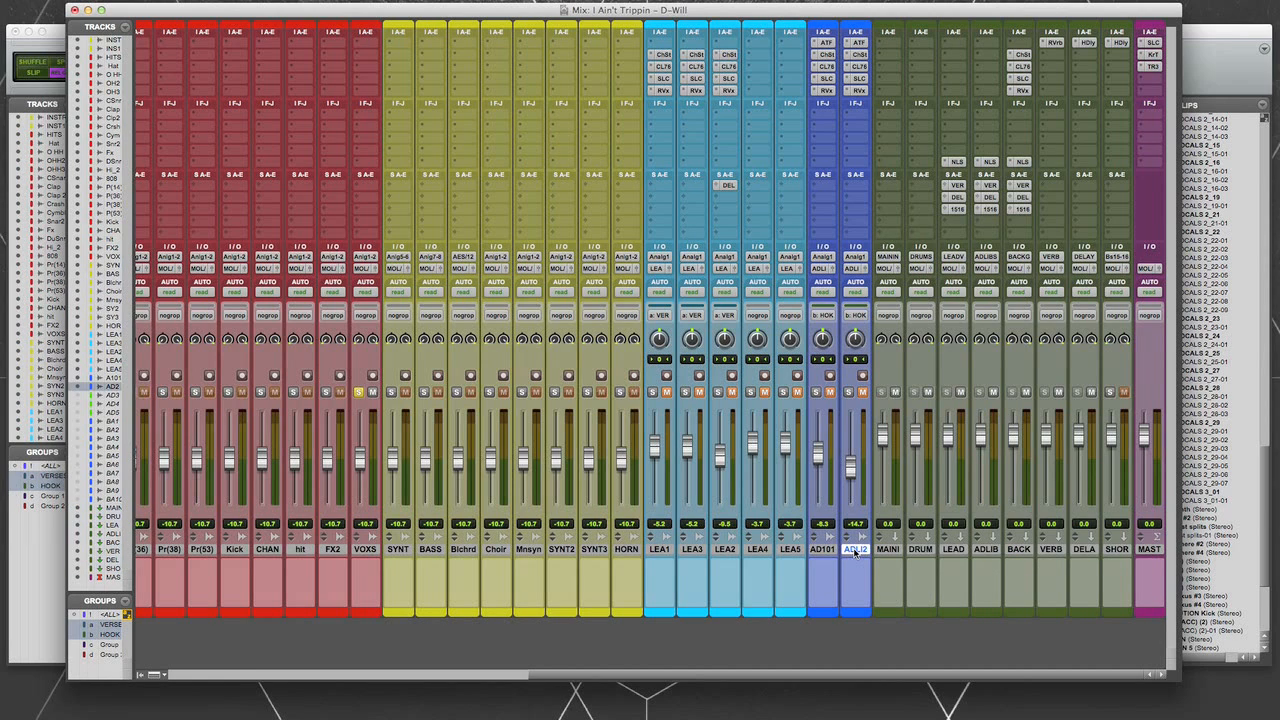
click(915, 550)
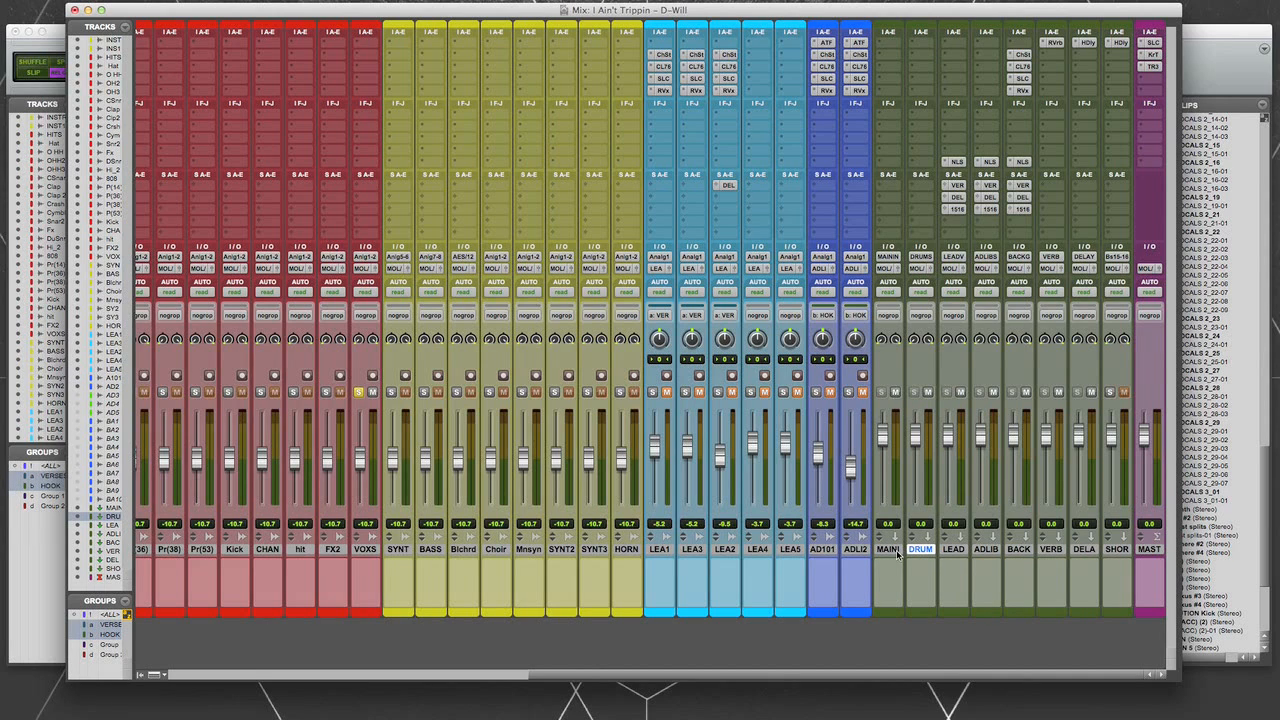
click(890, 551)
click(955, 550)
click(986, 550)
click(1019, 550)
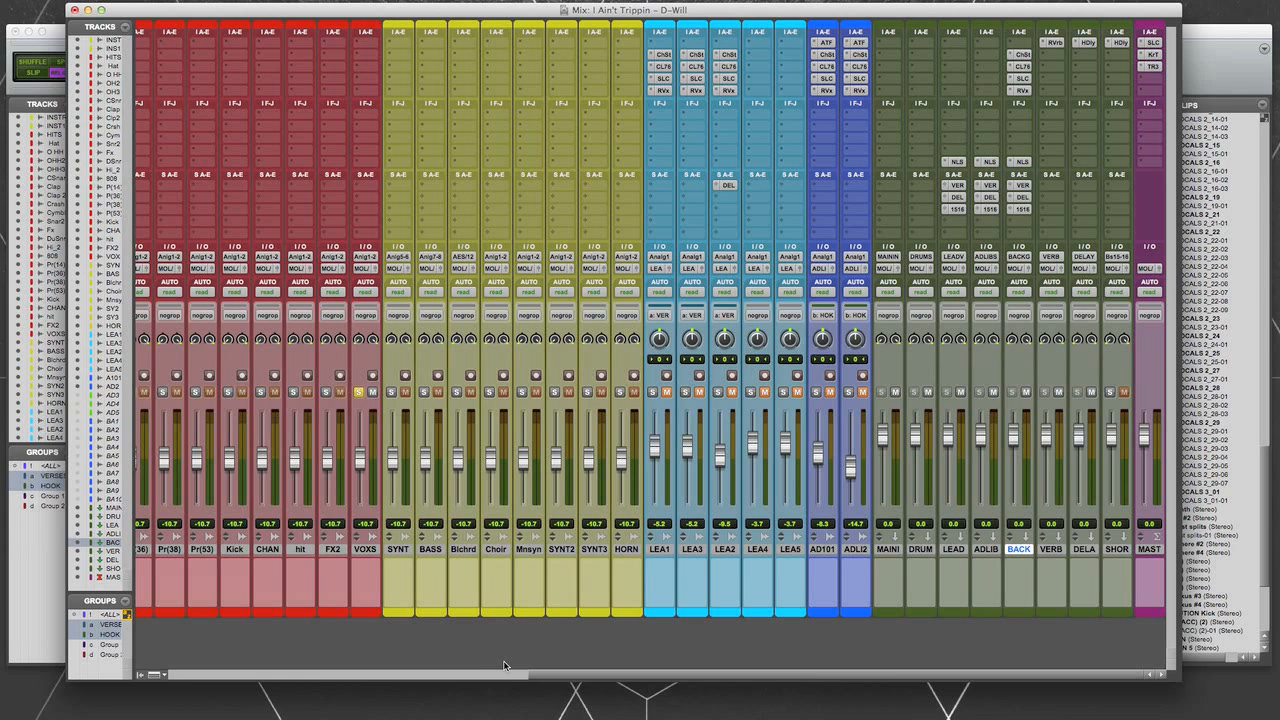
- Select all red drum tracks from HITS through VOXS in the mixer and check the DRUM aux track's input
drag(567, 680, 540, 680)
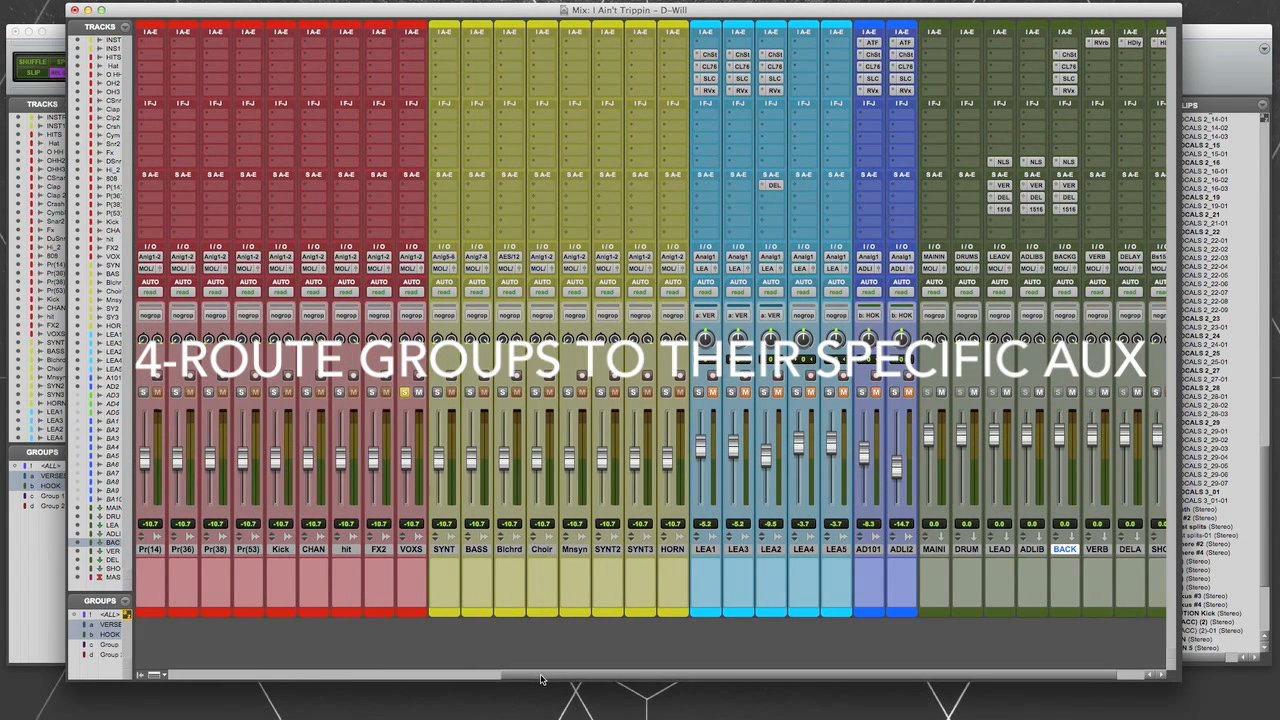
drag(550, 680, 204, 683)
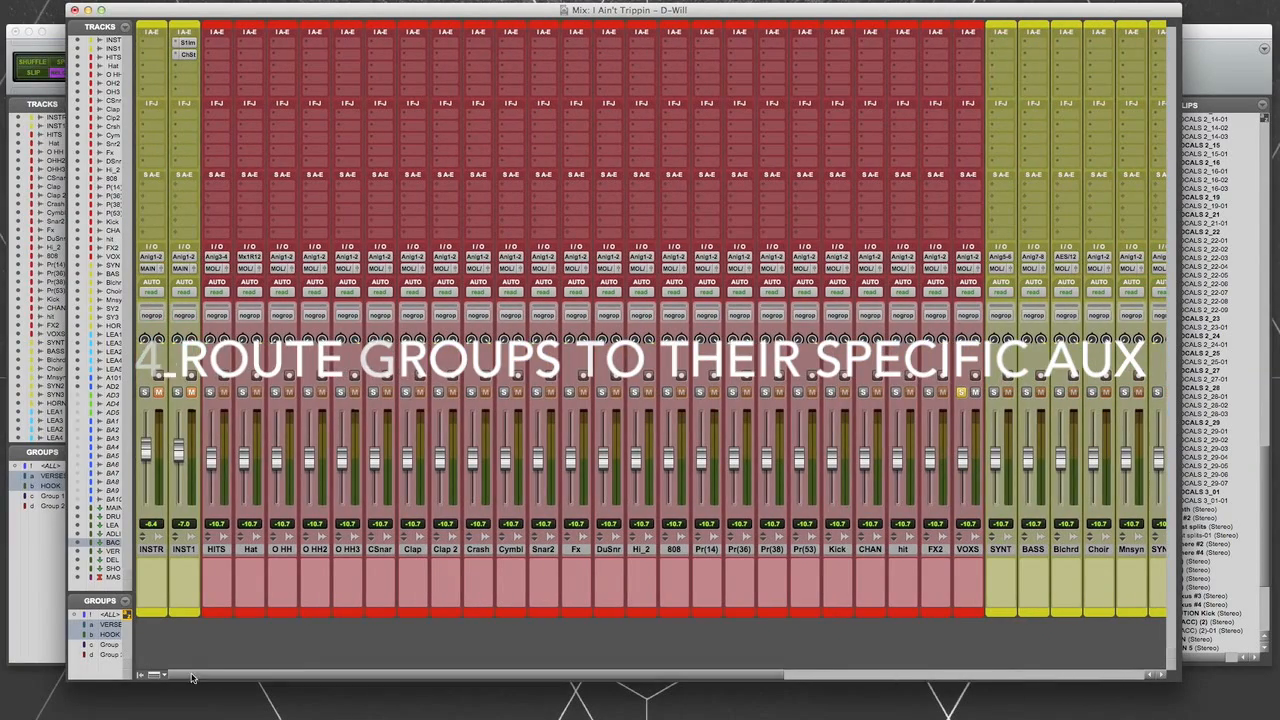
click(218, 550)
shift+click(967, 550)
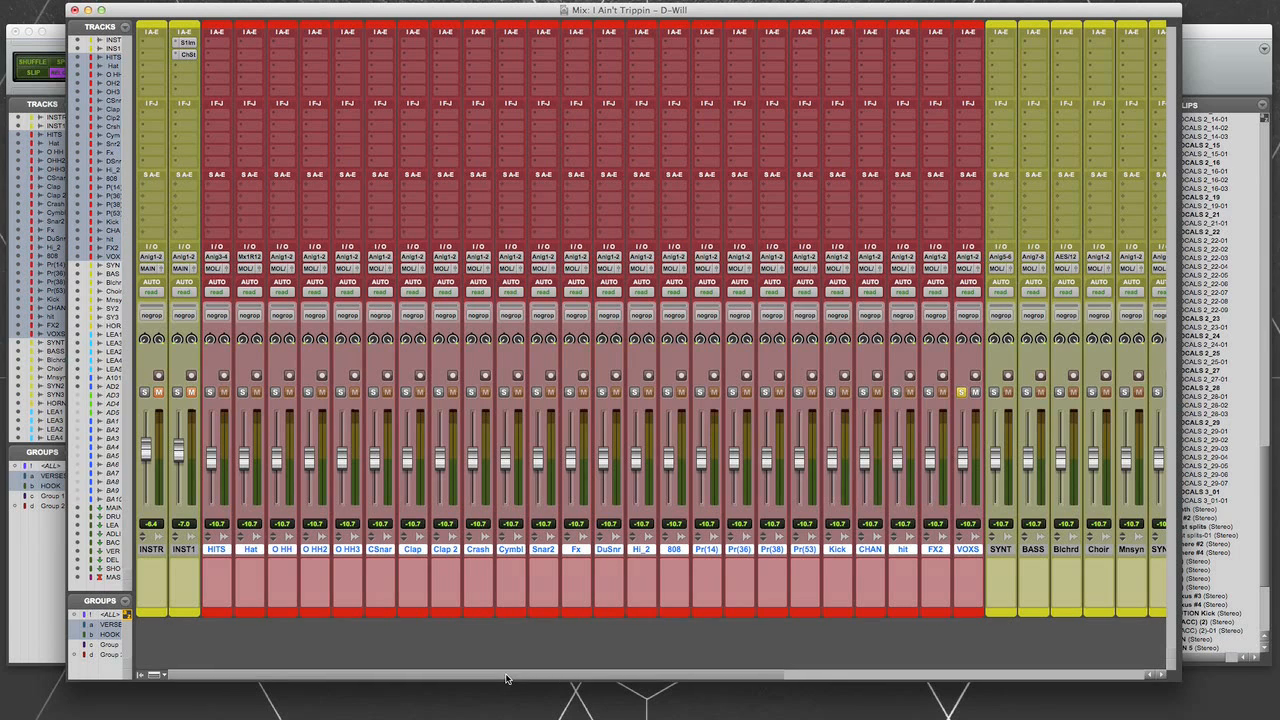
drag(505, 678, 997, 646)
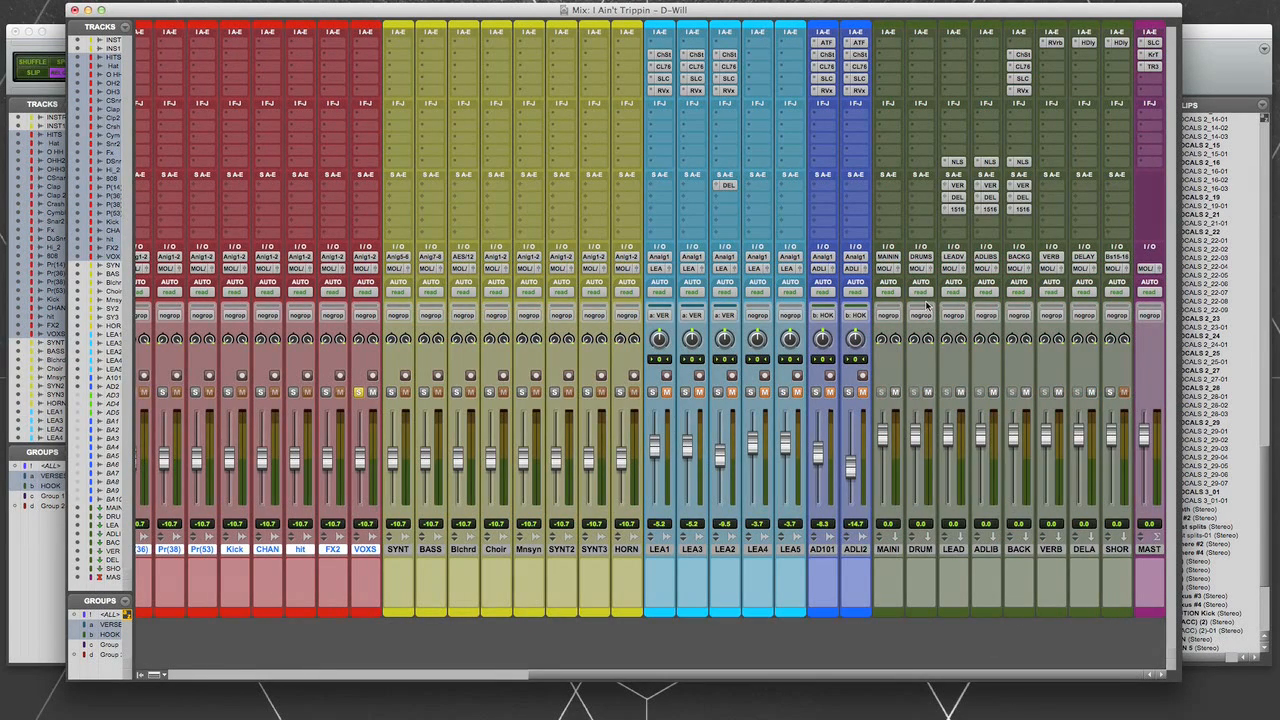
drag(781, 676, 390, 676)
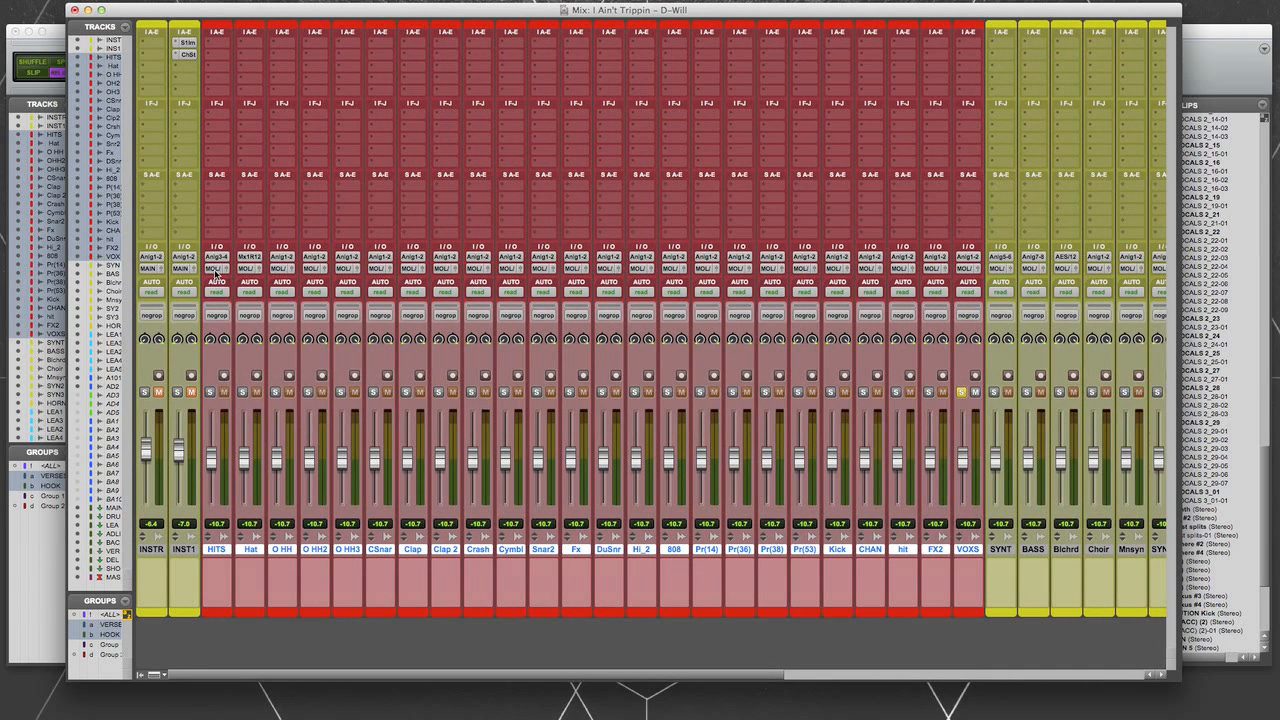
- Route the outputs of all selected red drum tracks to the DRUMS (Stereo) bus
click(216, 269)
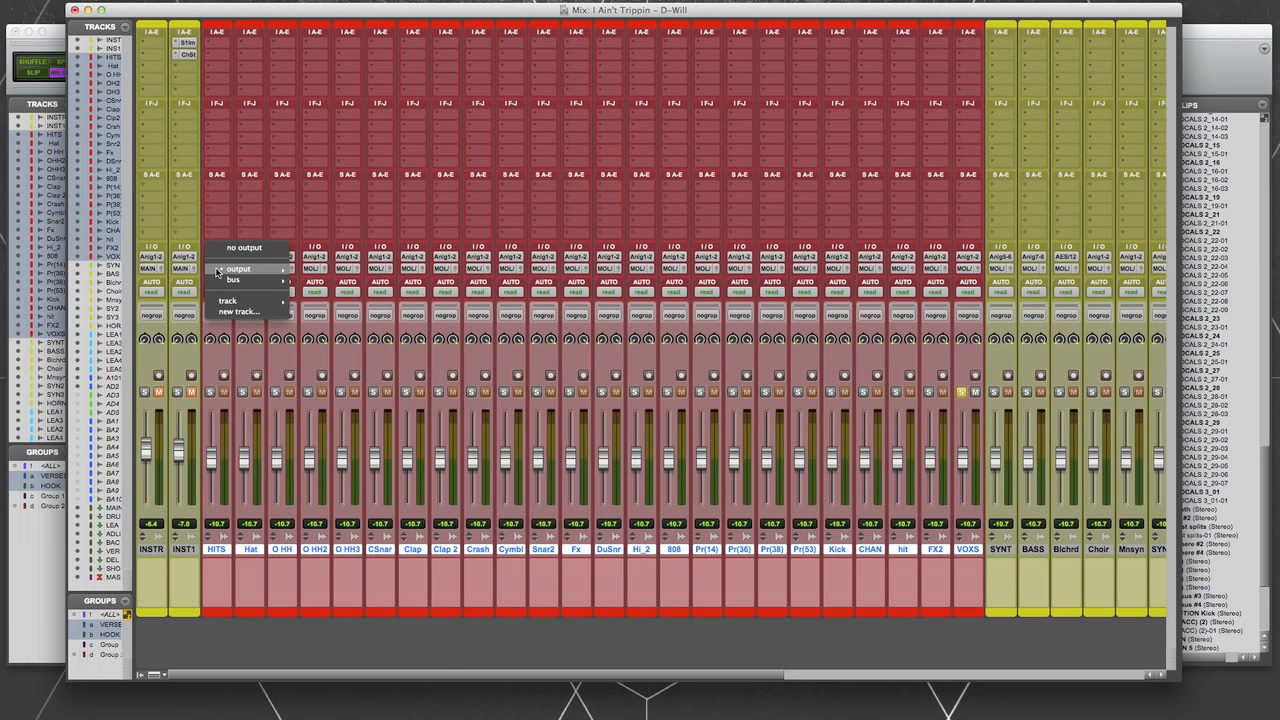
mouse_move(220, 280)
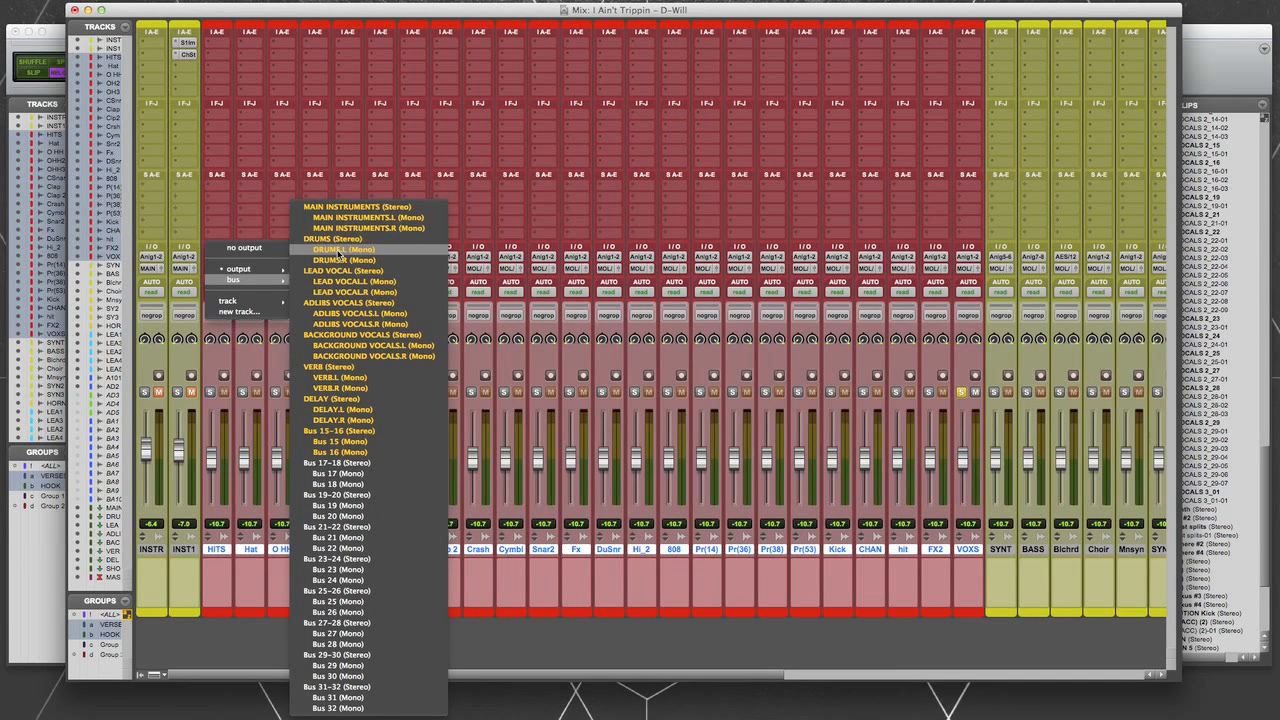
click(341, 240)
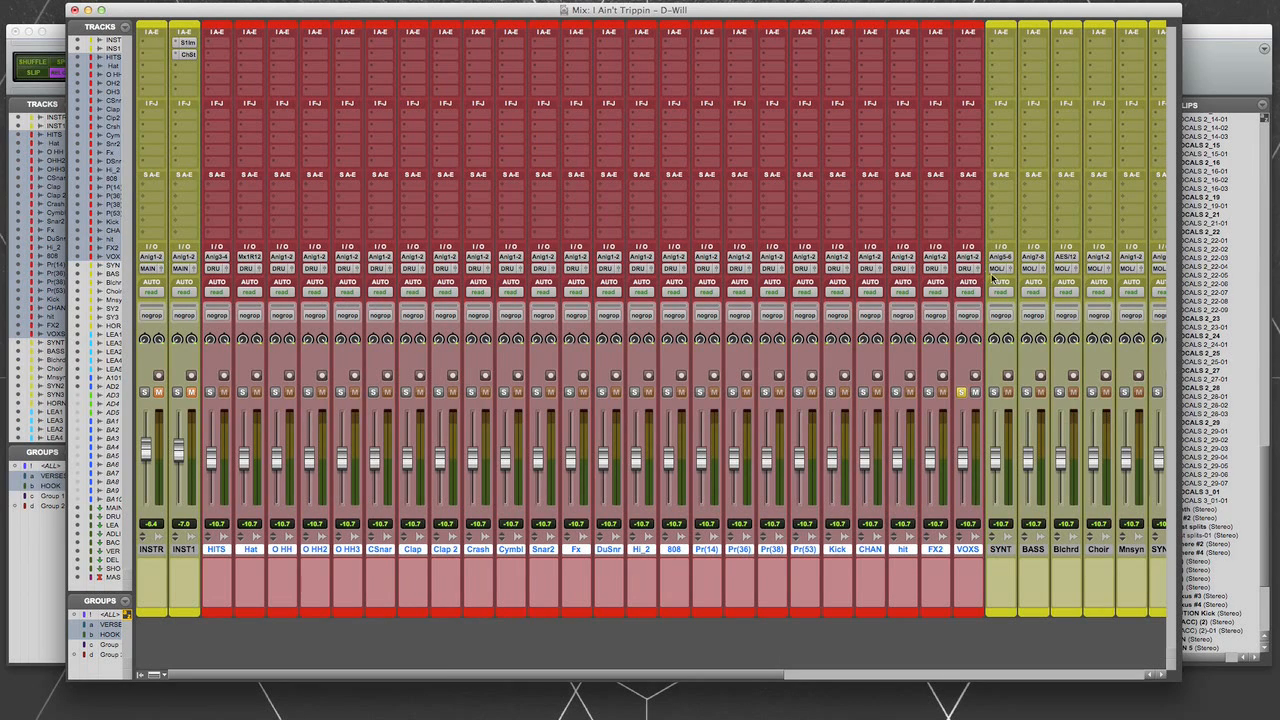
- Select the yellow tracks from SYNT through HORN and route all their outputs to the MAIN INSTRUMENTS (Stereo) bus
scroll(743, 644, right, 10)
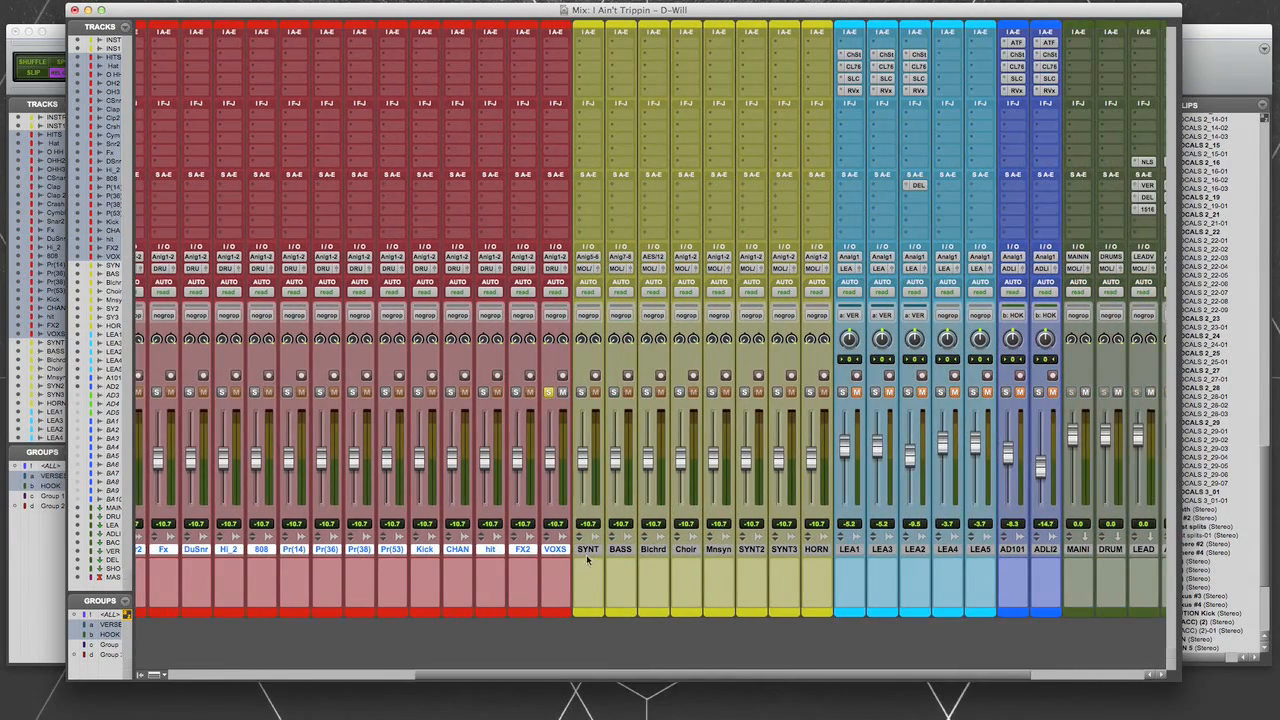
click(587, 551)
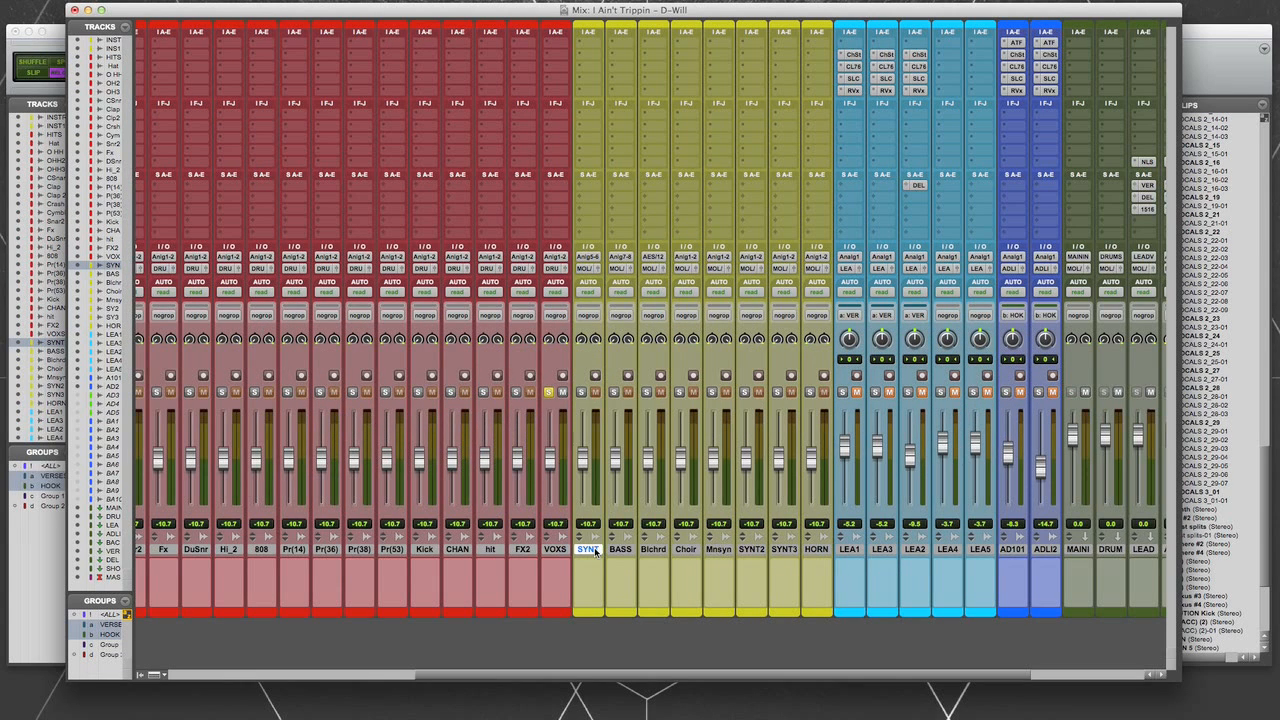
shift+click(818, 550)
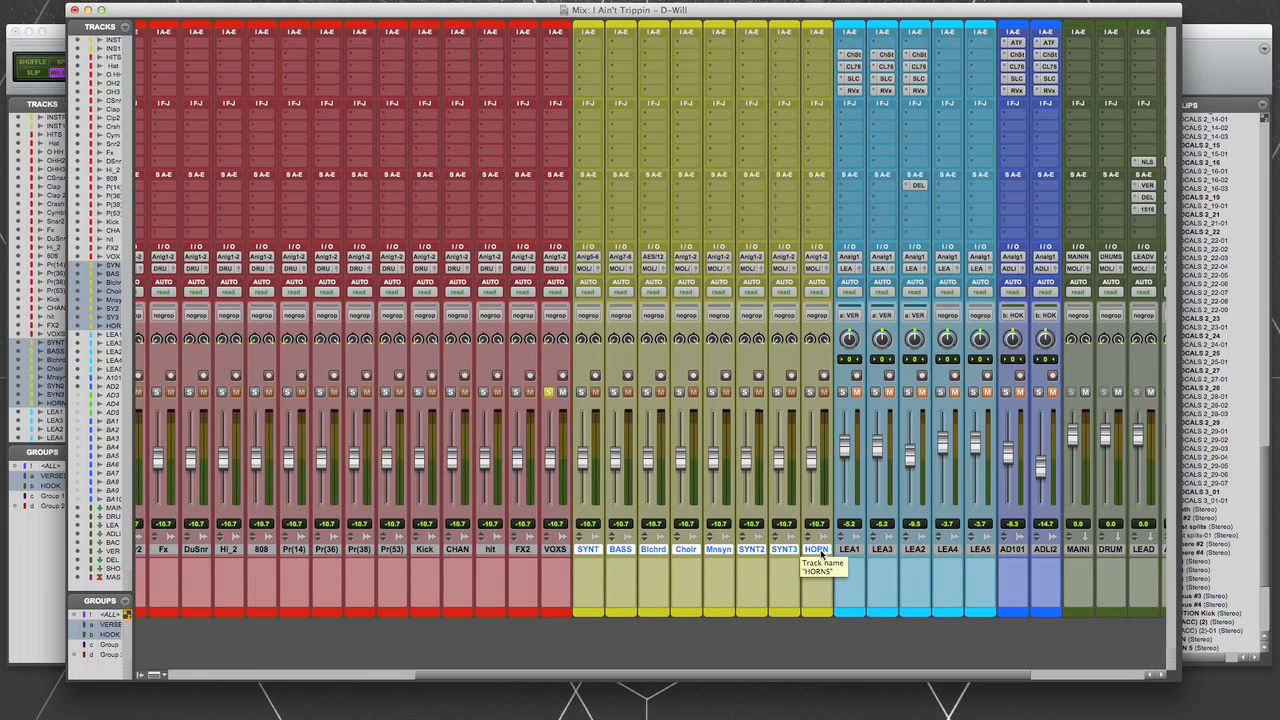
alt+shift+click(591, 270)
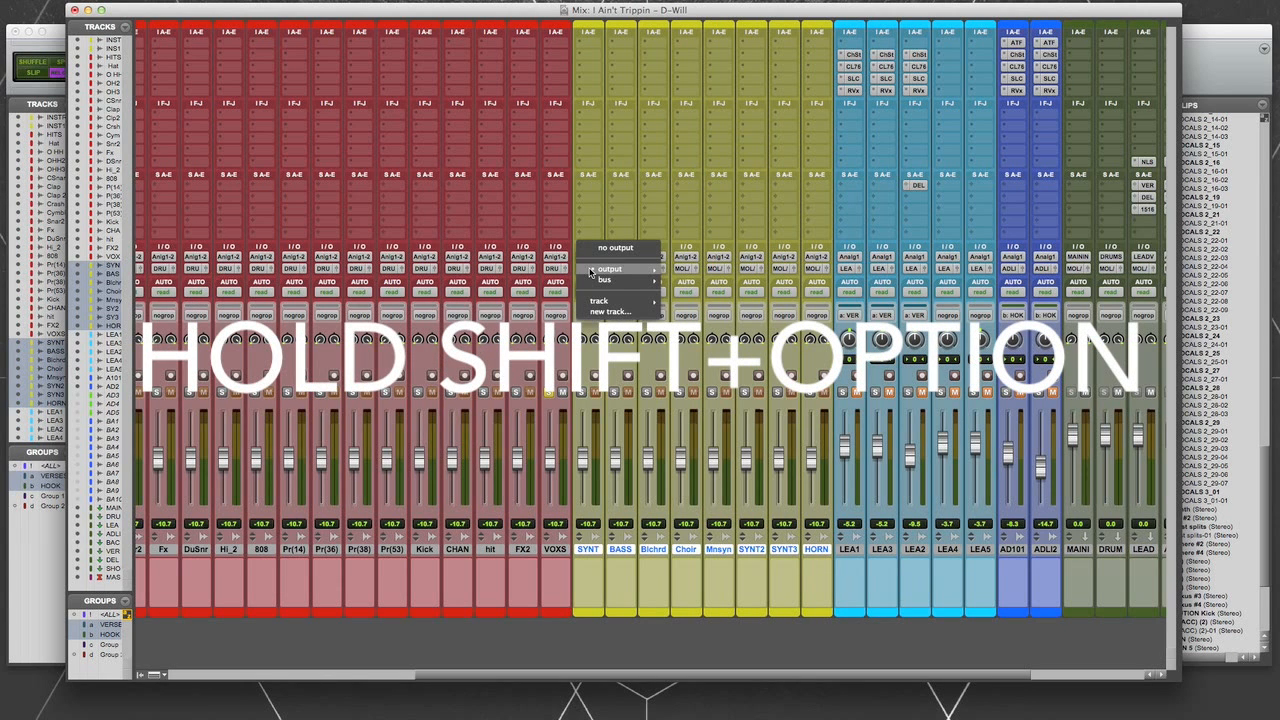
mouse_move(591, 281)
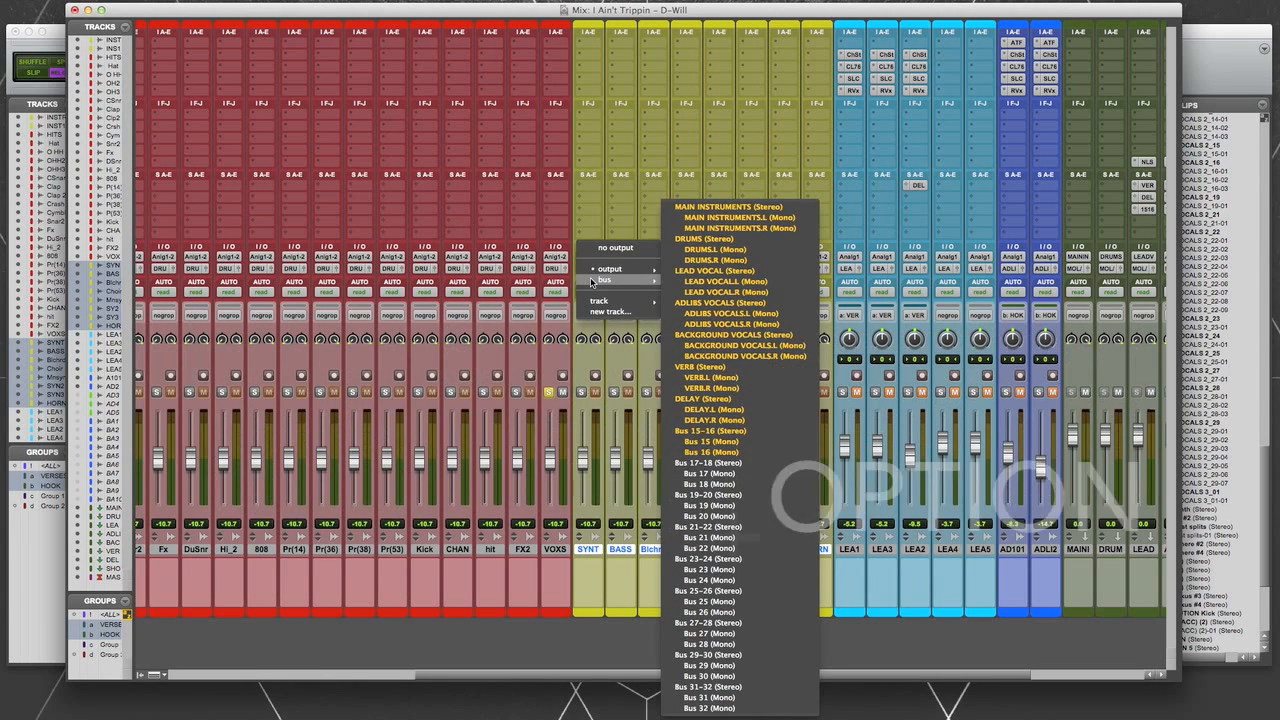
alt+shift+click(739, 207)
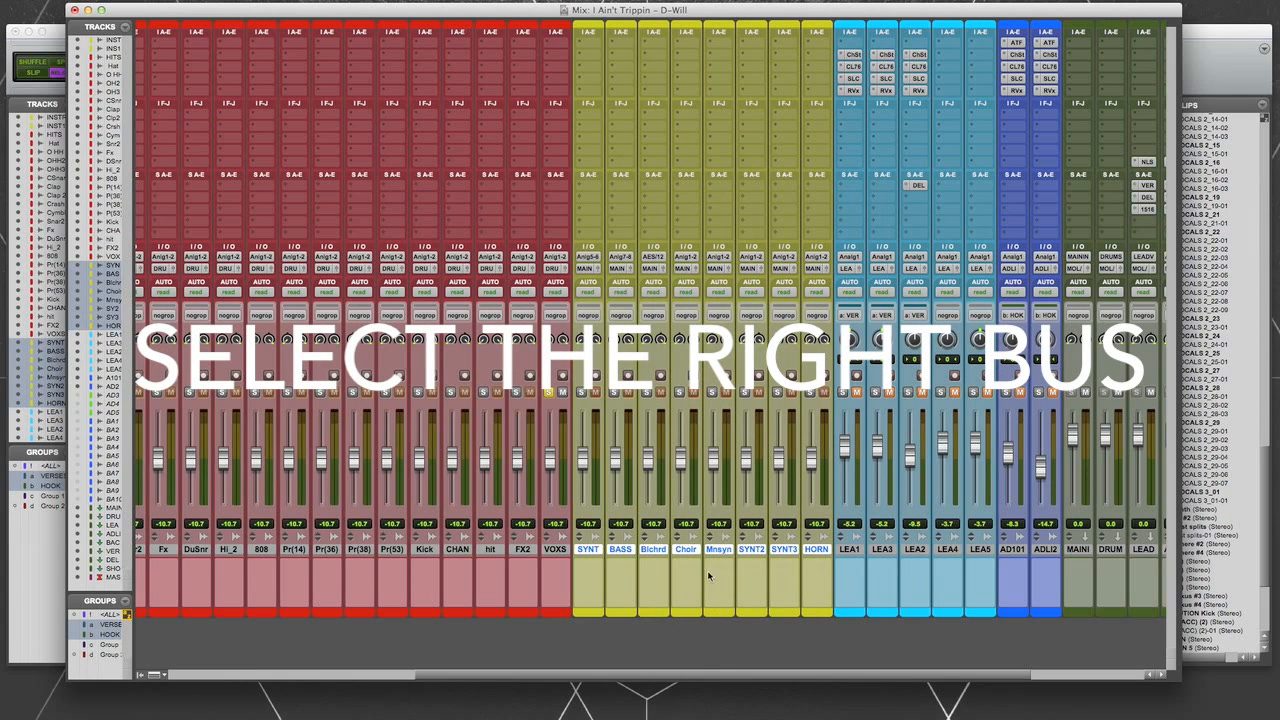
- Turn off solo on the VOXS track and select the Kick track
drag(688, 681, 562, 679)
click(755, 393)
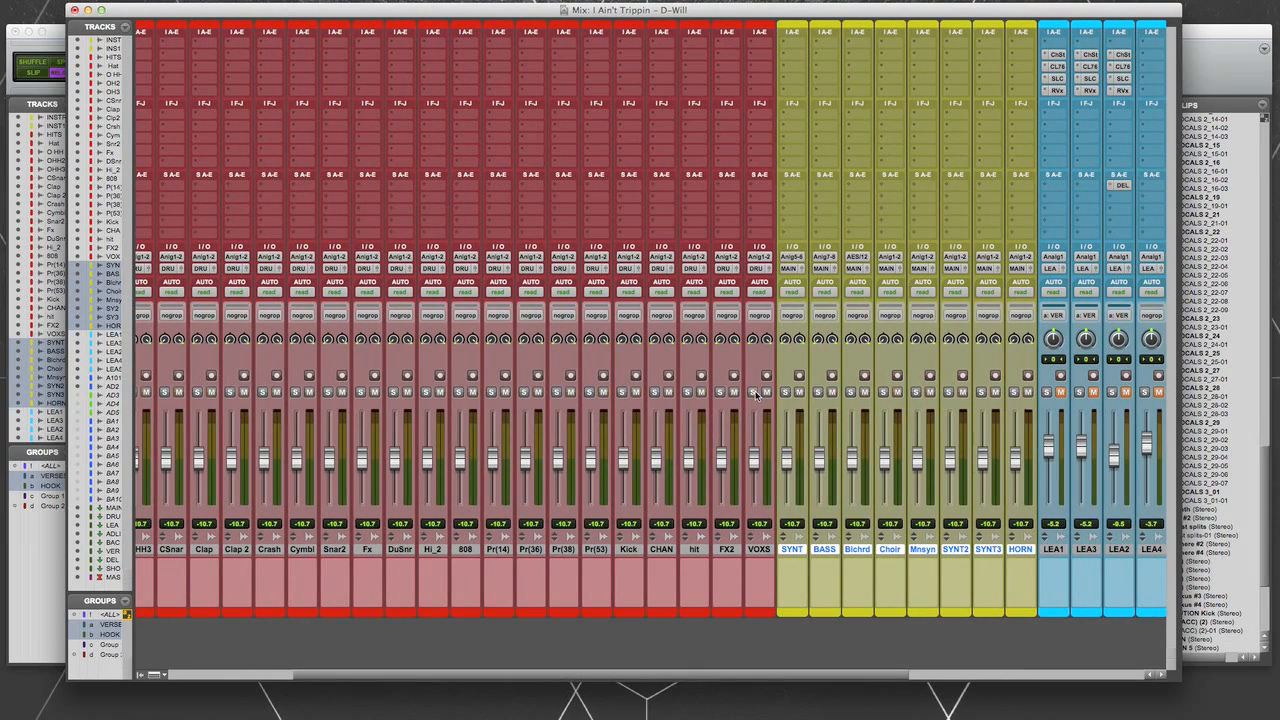
drag(653, 678, 736, 679)
click(490, 553)
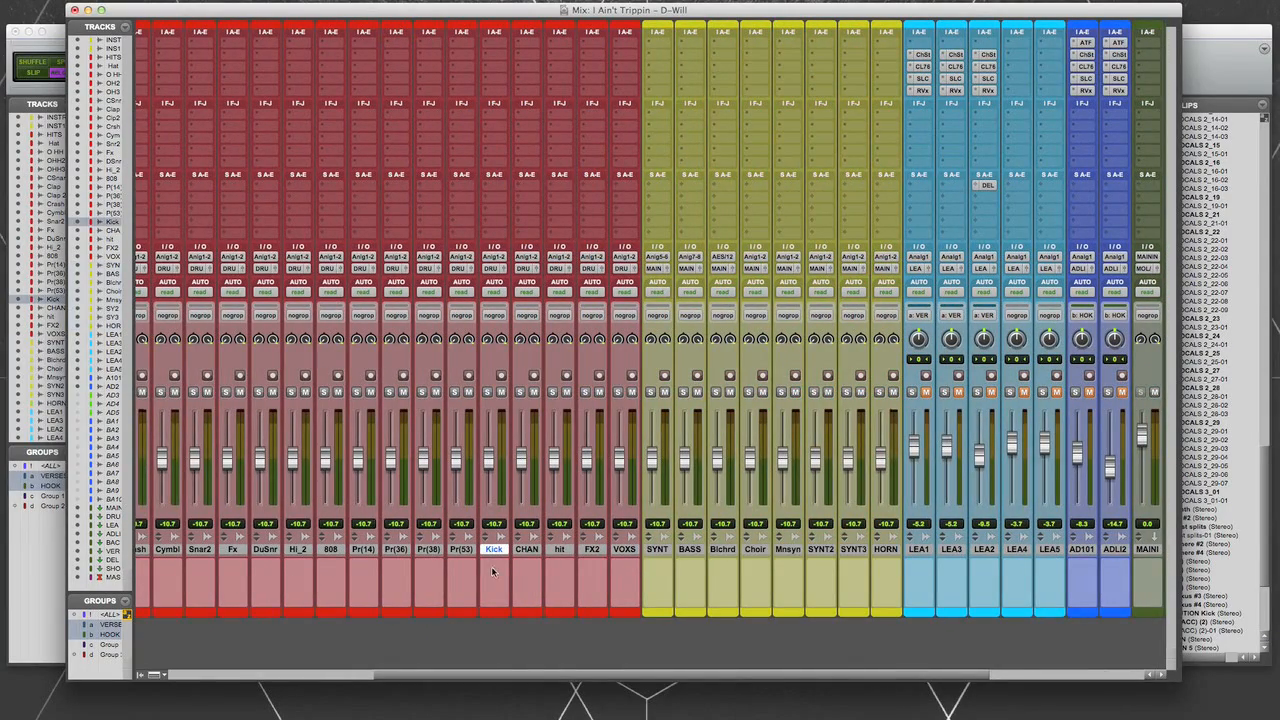
- Select the DRUM aux track and play the session to check the levels on the aux and master tracks
drag(586, 680, 742, 680)
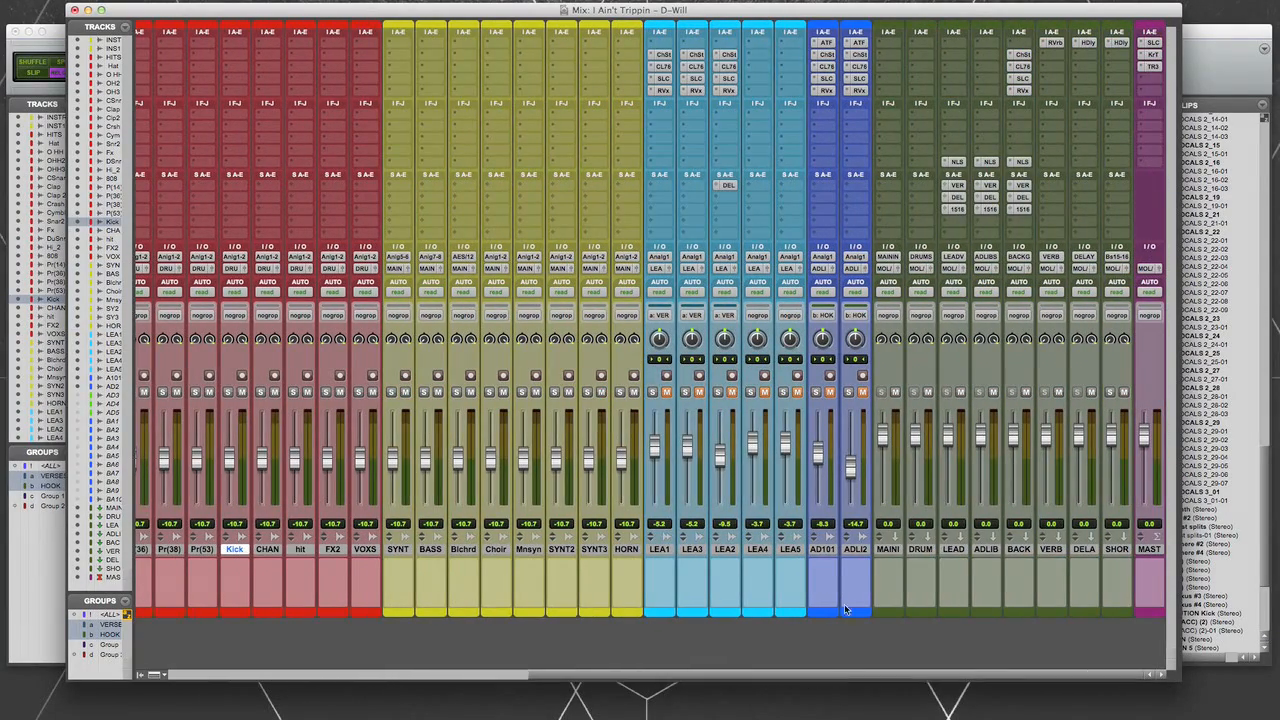
click(921, 549)
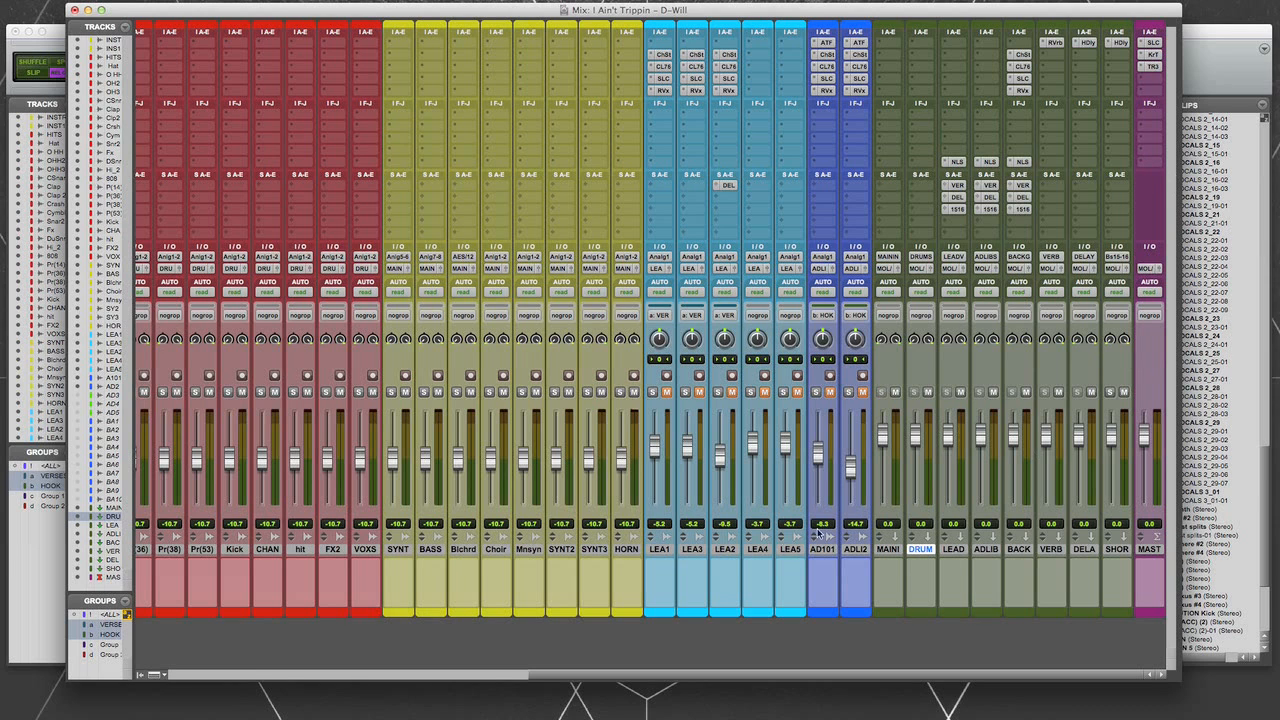
key(space)
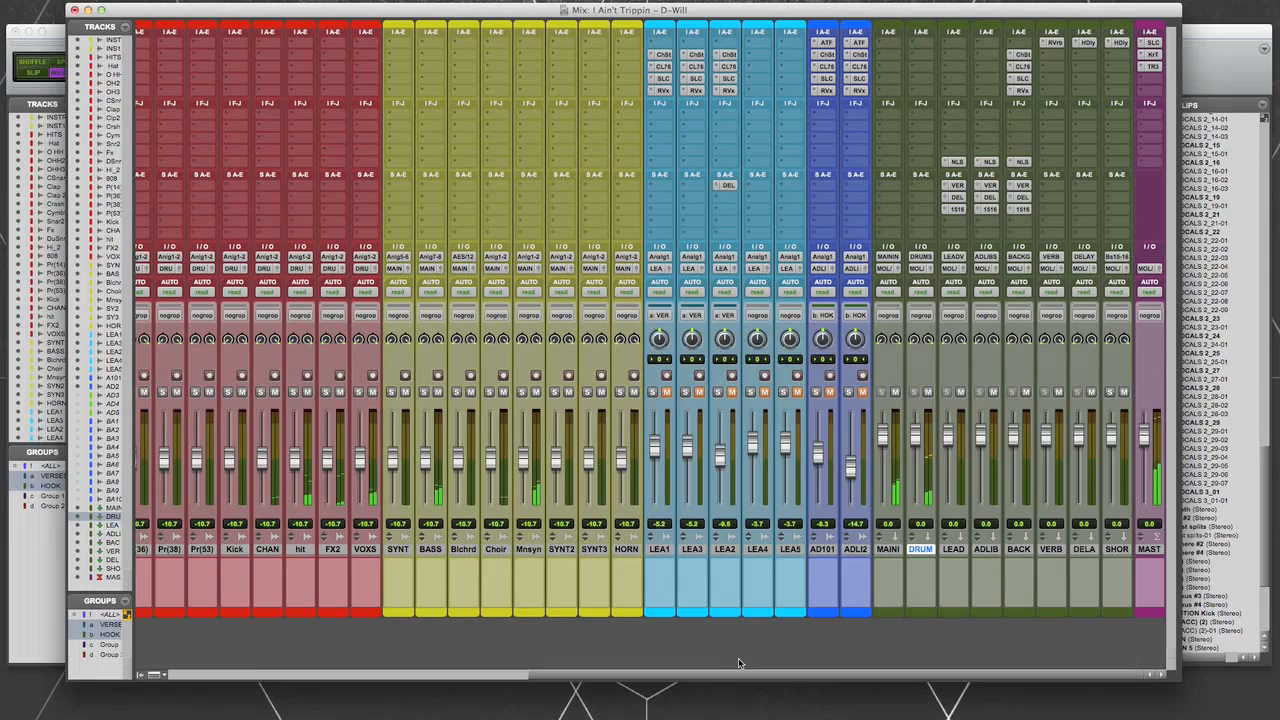
drag(648, 676, 837, 694)
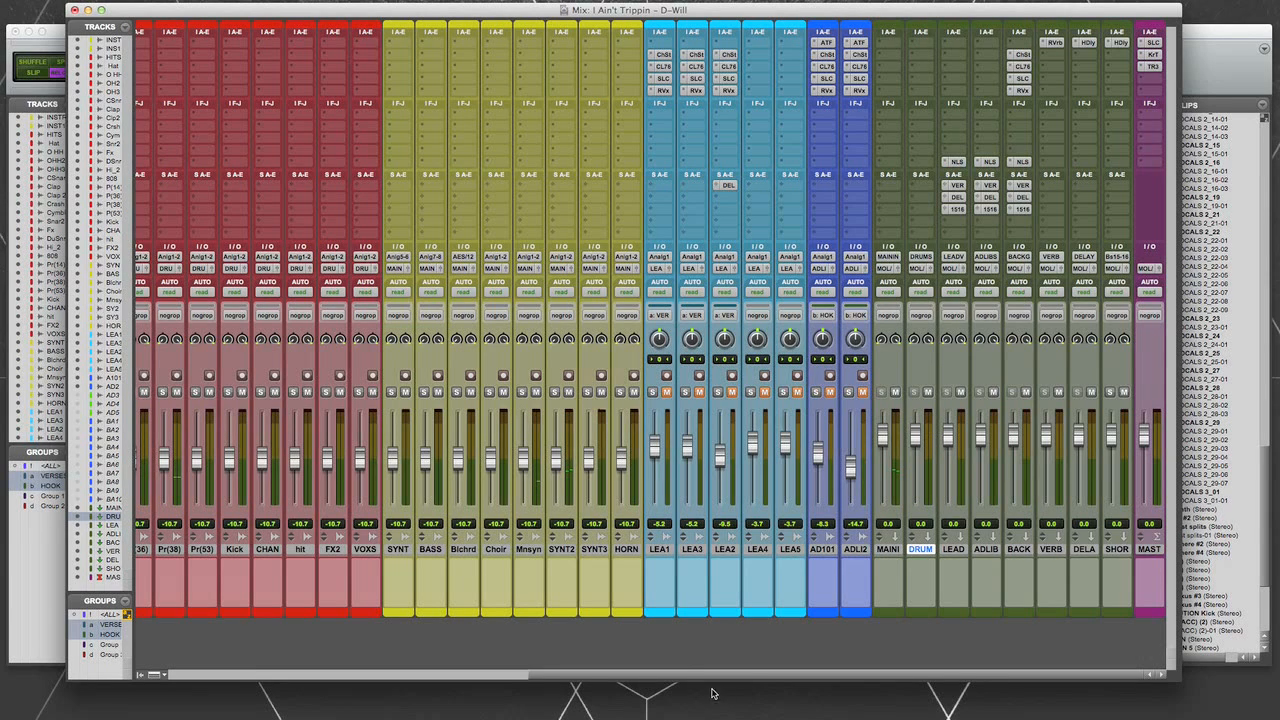
drag(681, 676, 578, 682)
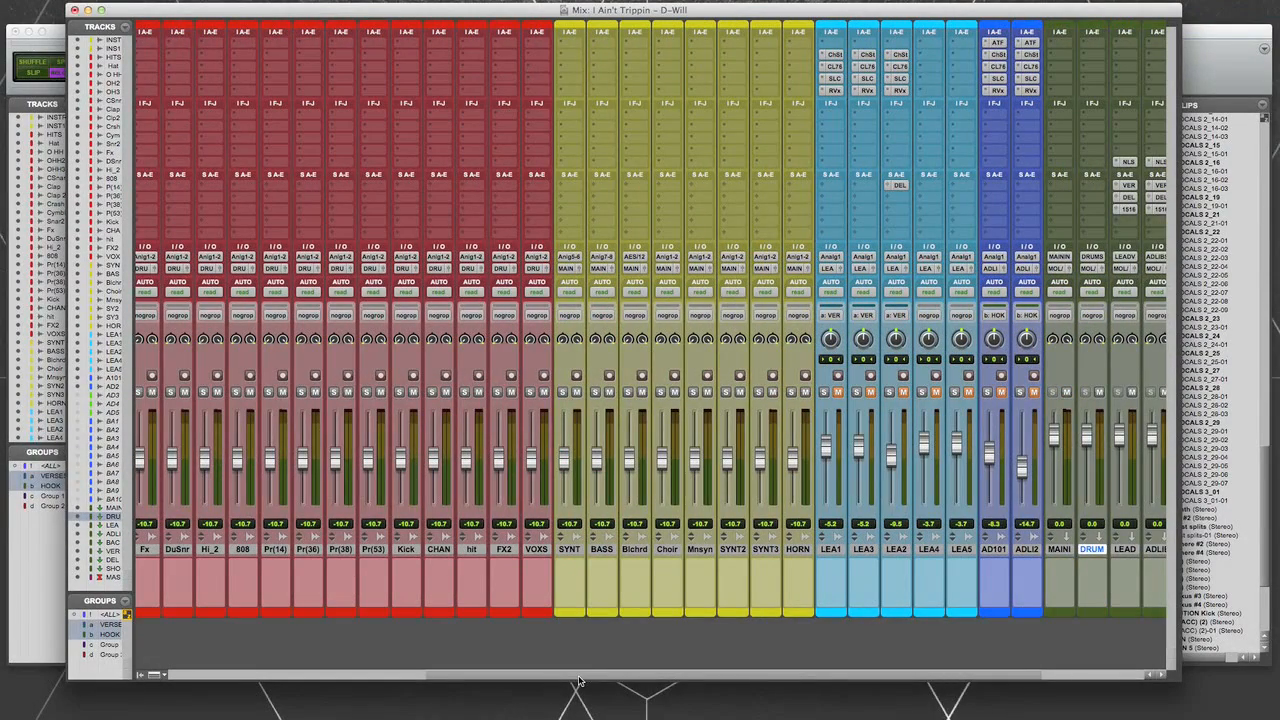
drag(578, 682, 696, 682)
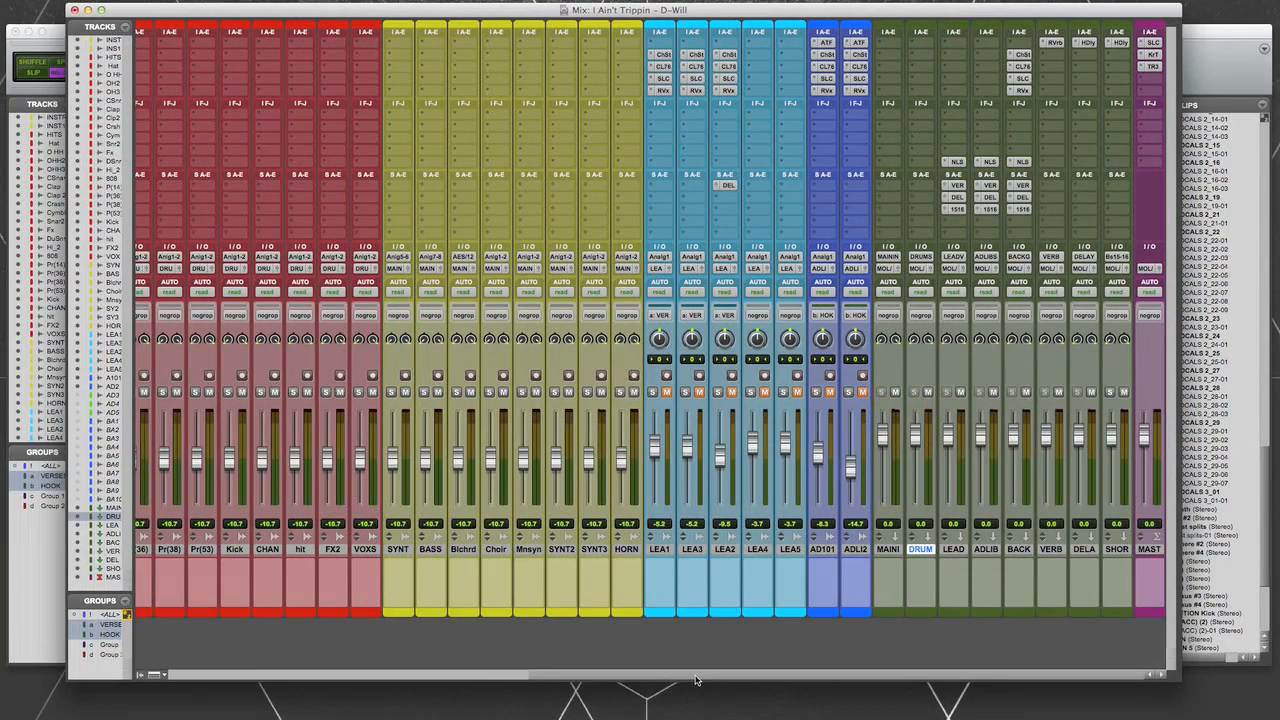
- Move the Kick, 808 and Snar2 tracks, in that order, to the start of the red drum group
drag(696, 680, 288, 660)
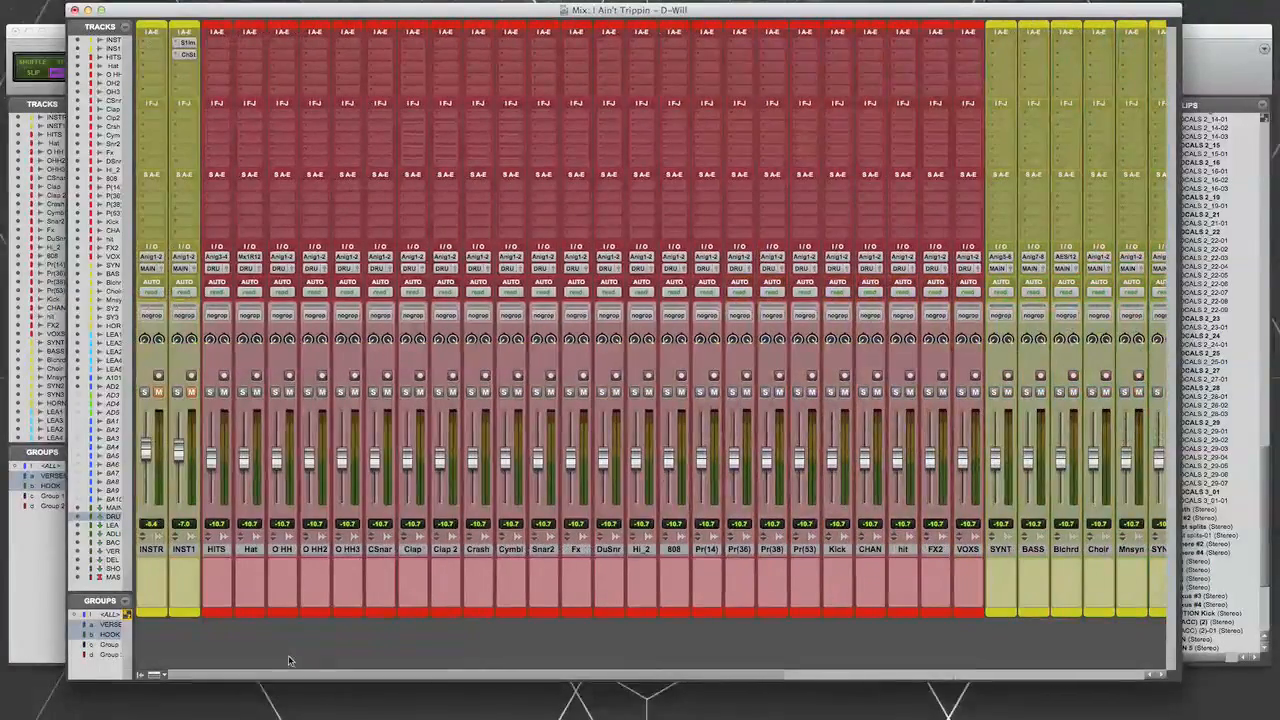
click(838, 550)
drag(842, 554, 233, 557)
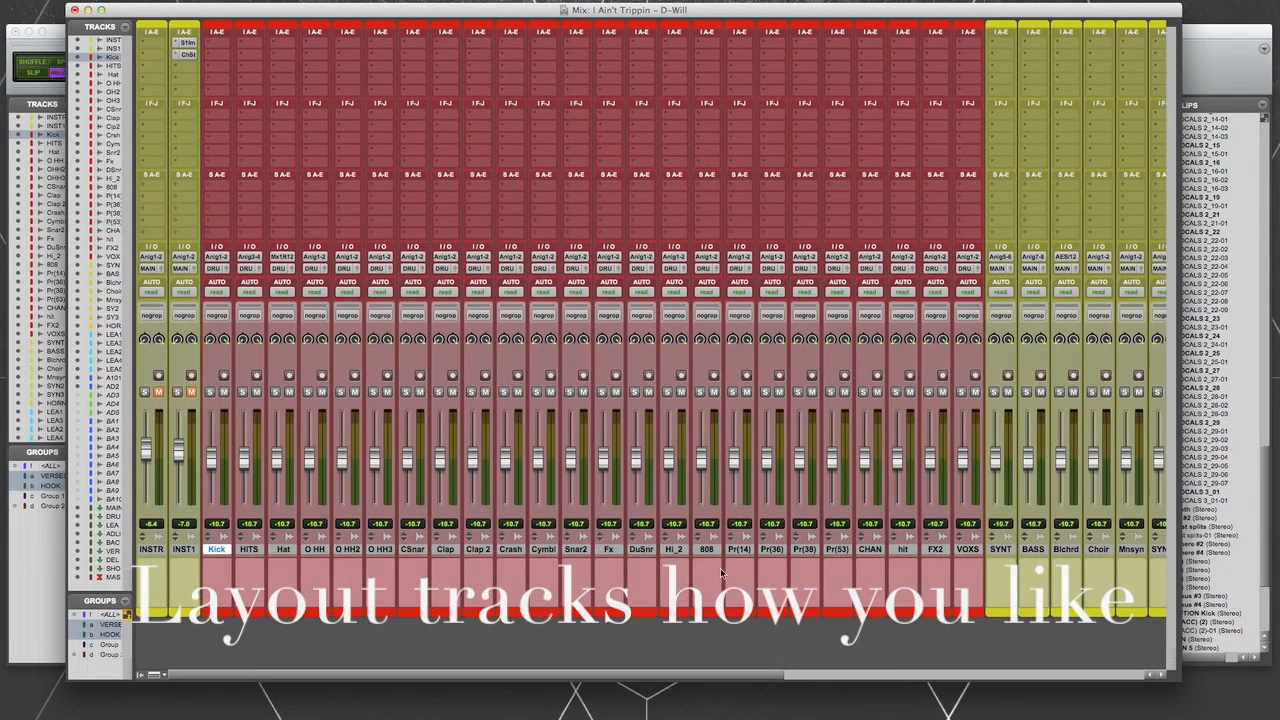
click(706, 550)
drag(706, 550, 238, 555)
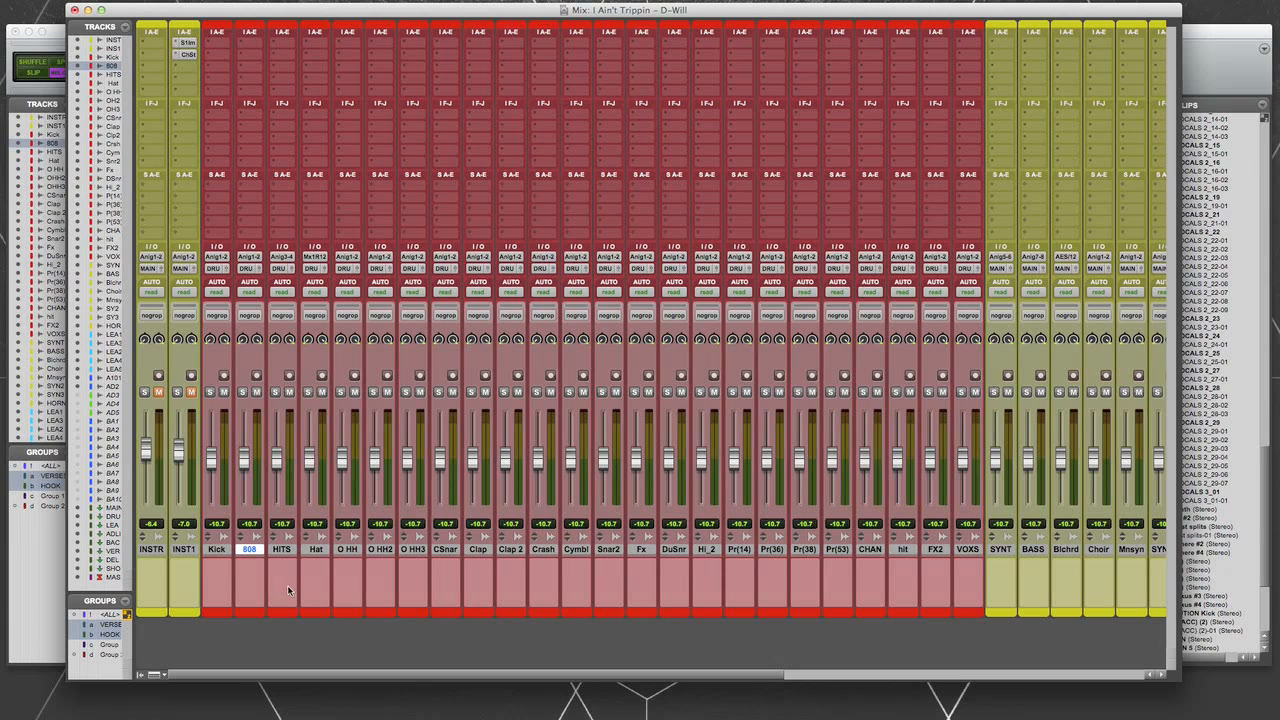
click(608, 550)
drag(608, 550, 265, 558)
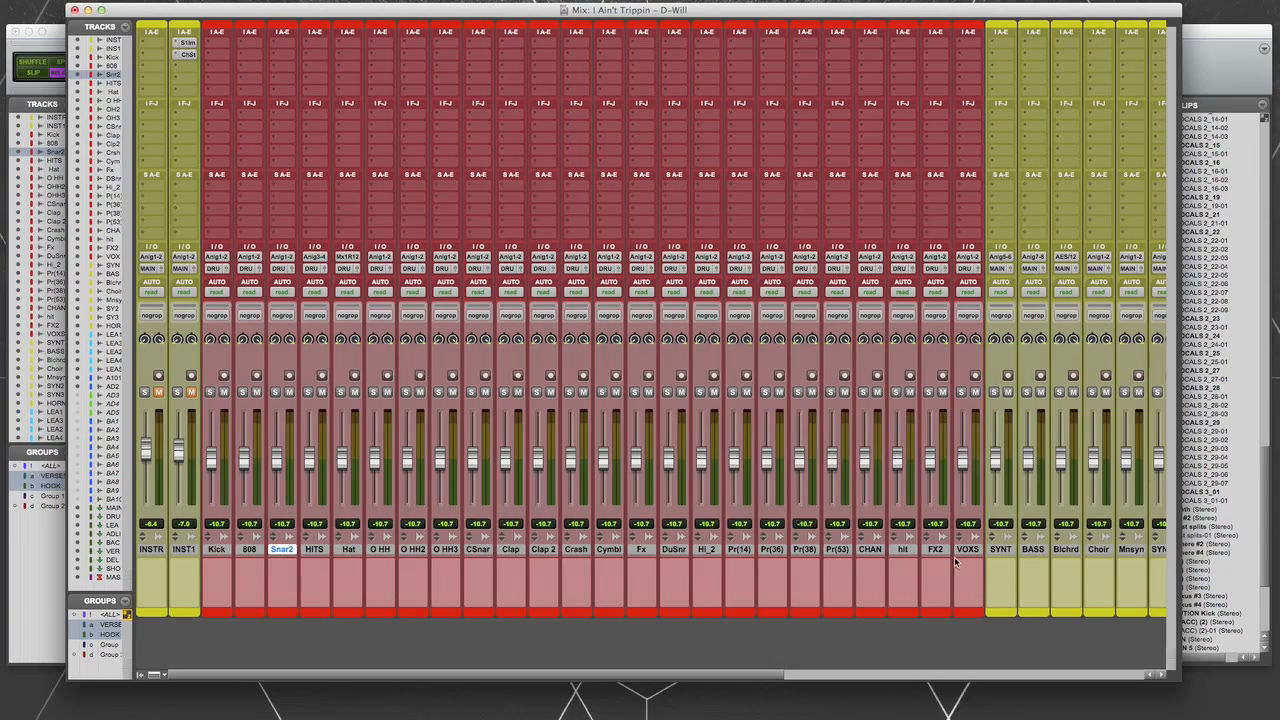
- Review the mixer layout from the drum and instrument tracks through the vocals and auxes to the MAST track
drag(740, 679, 897, 683)
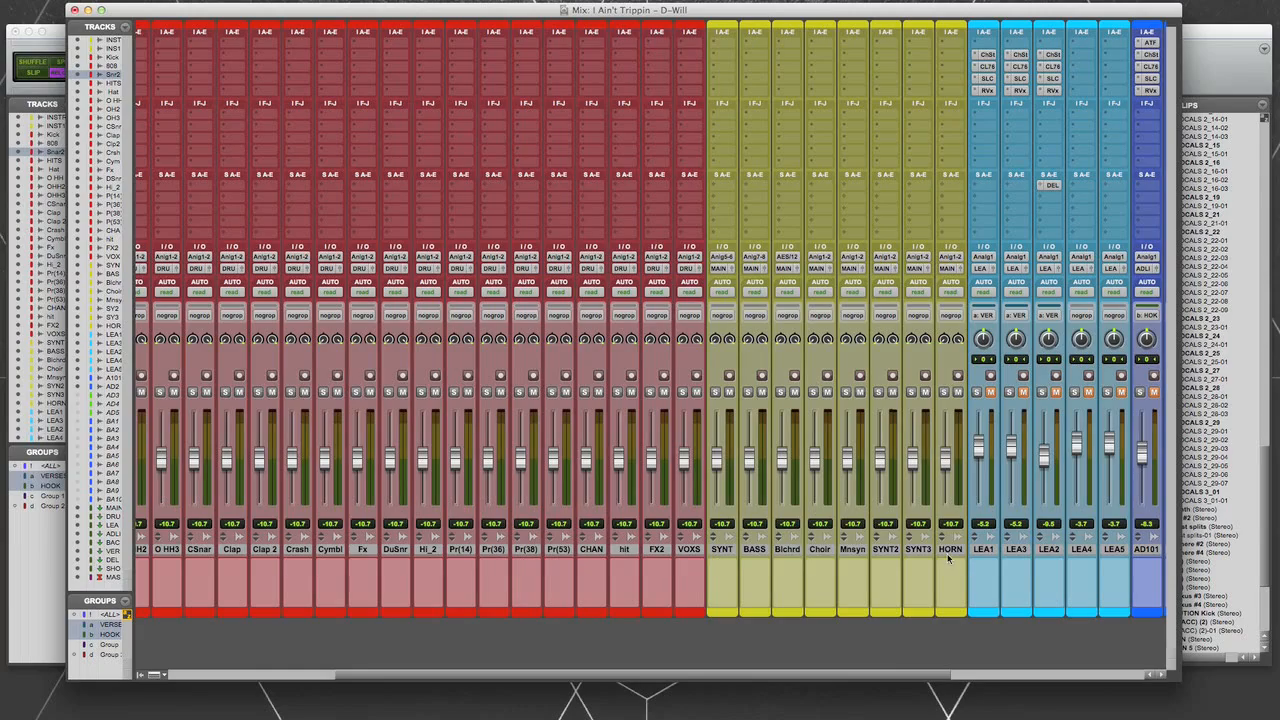
drag(883, 677, 928, 612)
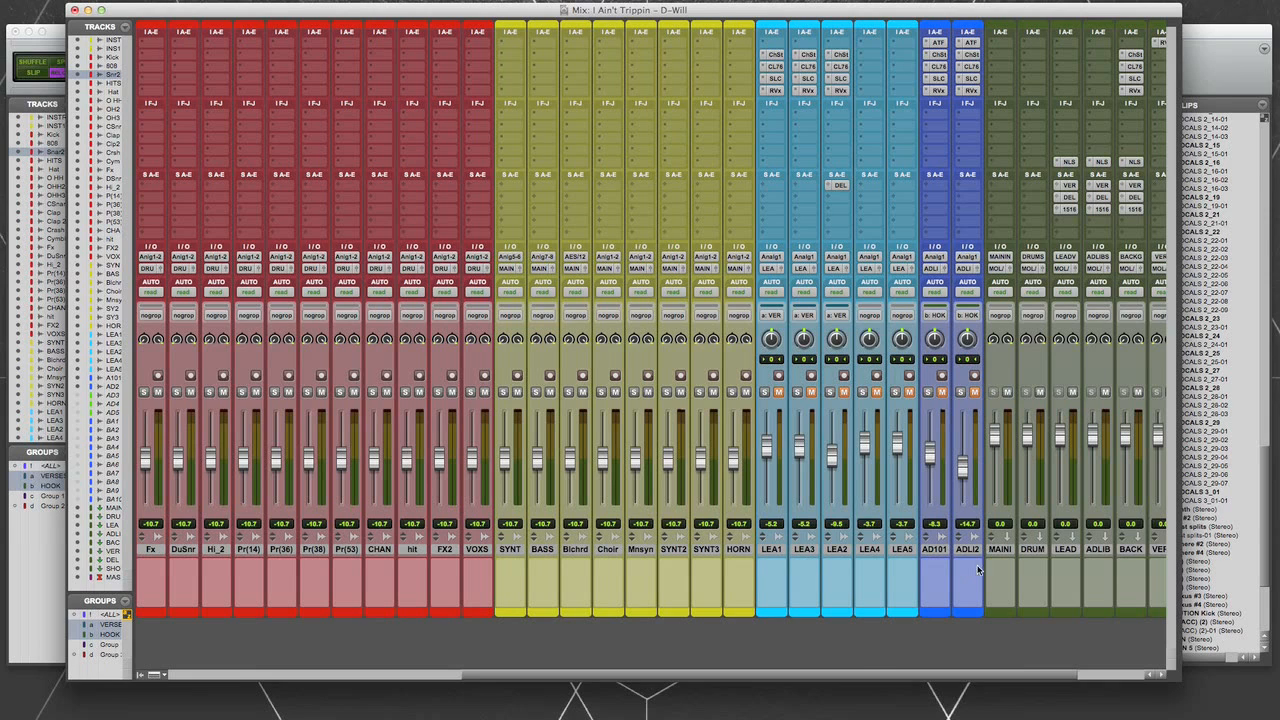
drag(858, 676, 883, 671)
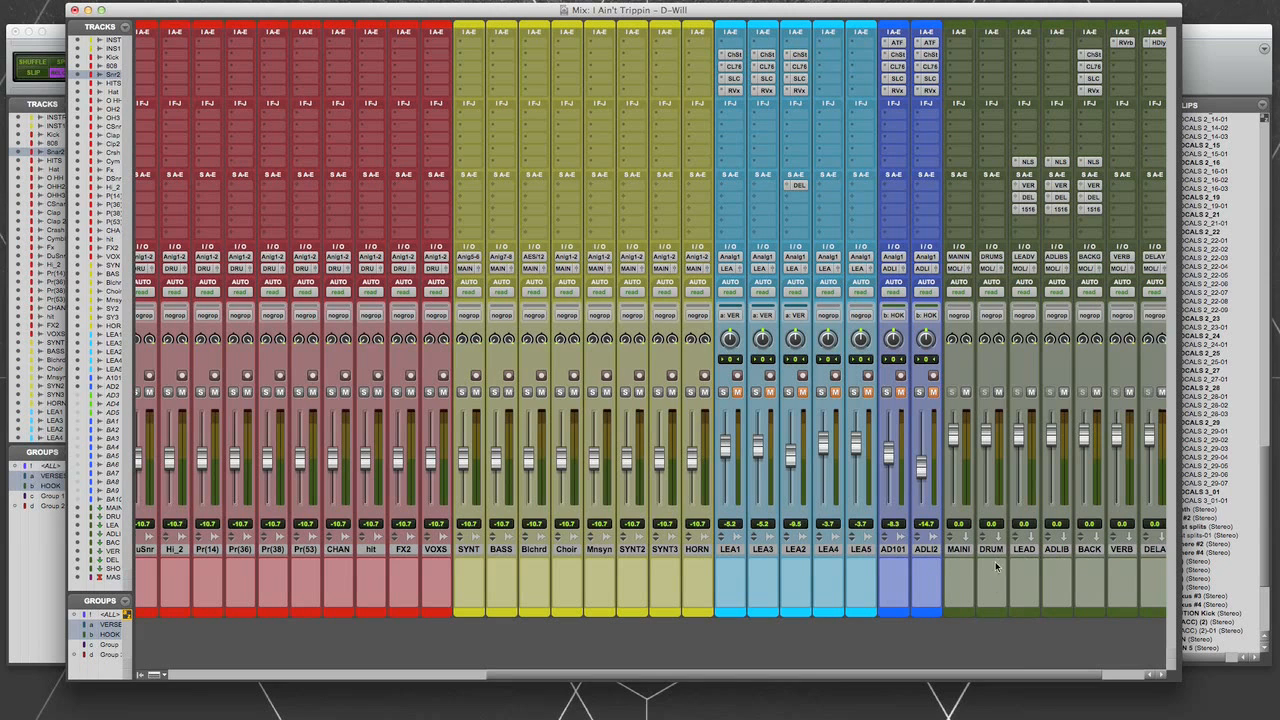
scroll(940, 558, right, 2)
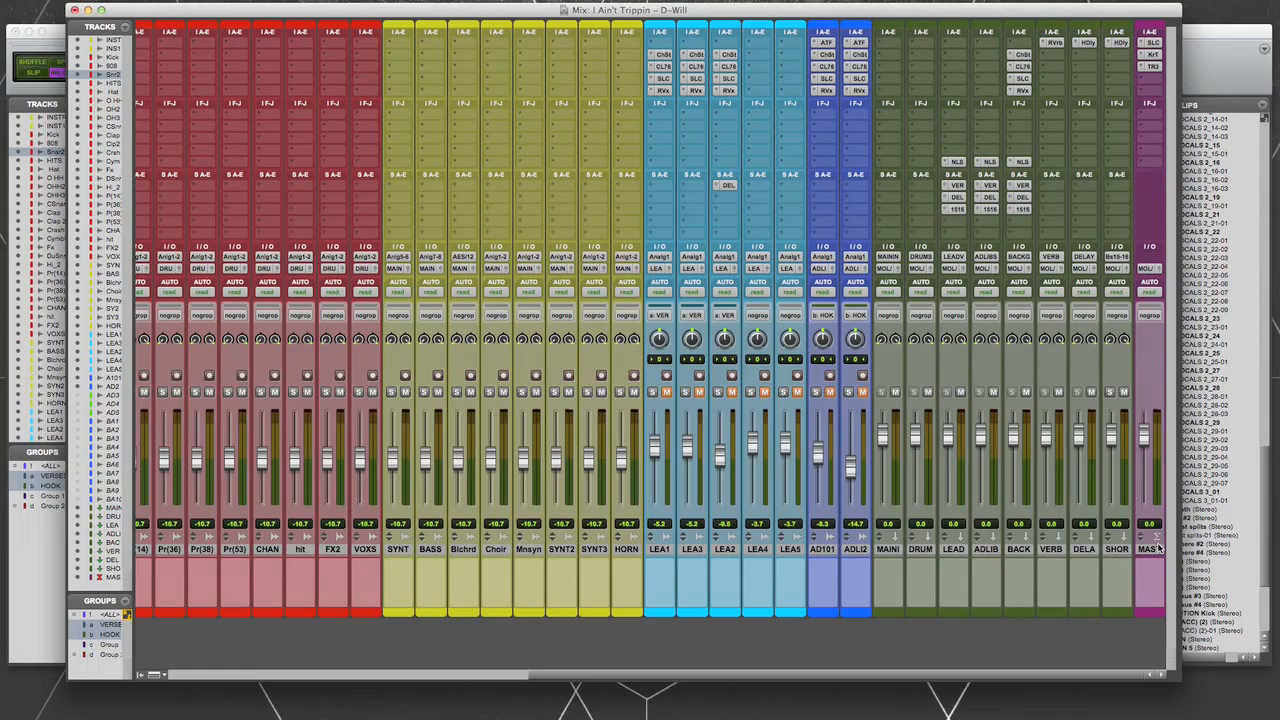
drag(572, 675, 217, 674)
- Switch to the Edit window and review the track order, colors and outputs from the instrumental down to the master
key(super+equal)
scroll(576, 413, down, 15)
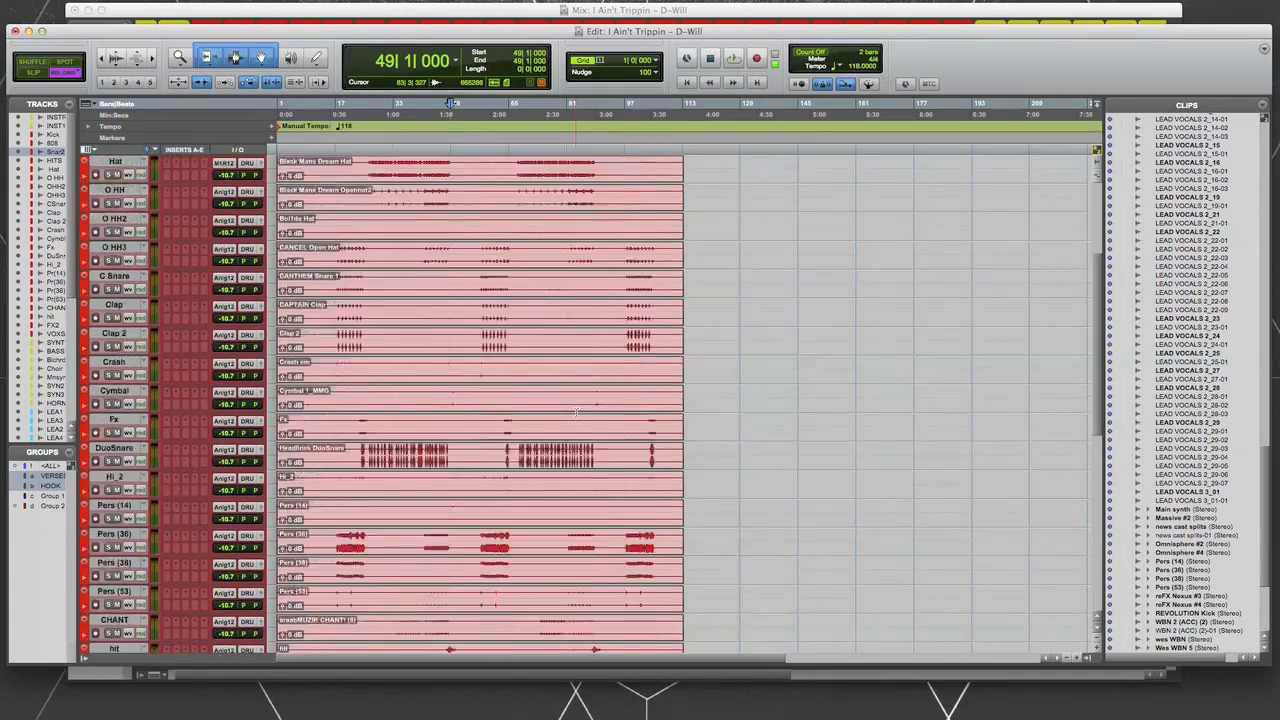
scroll(576, 413, down, 6)
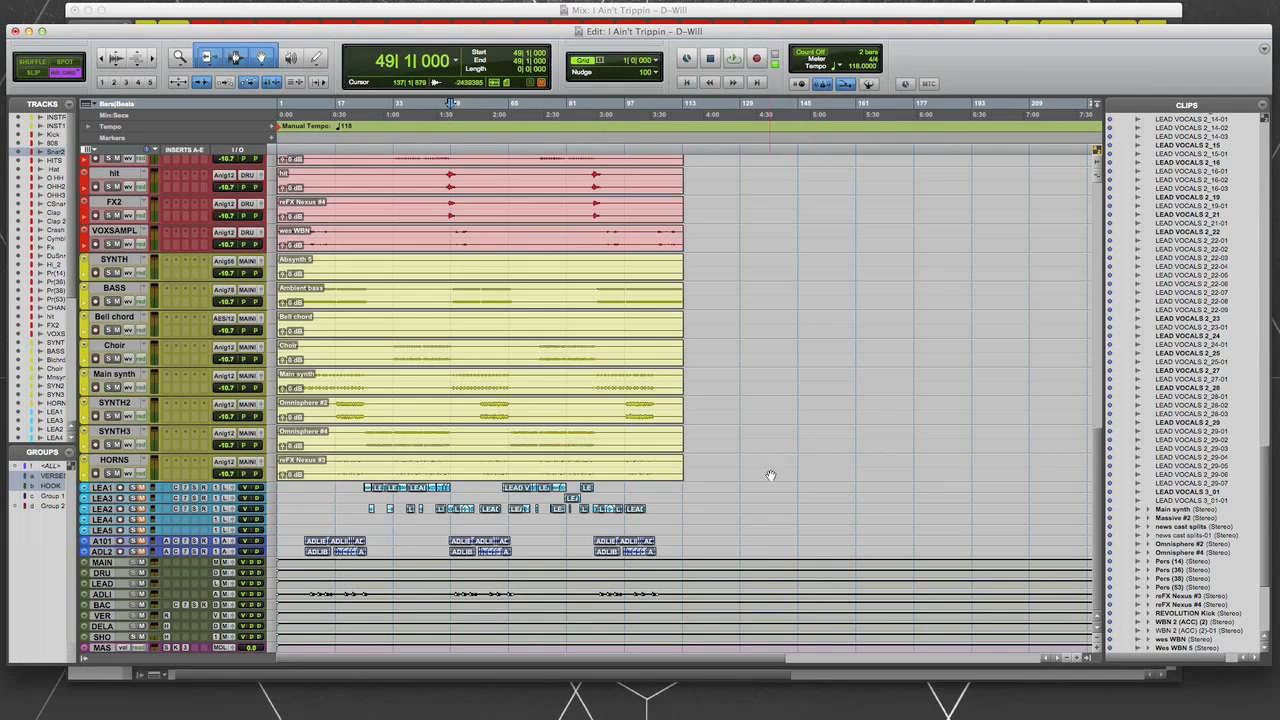
scroll(181, 476, up, 1)
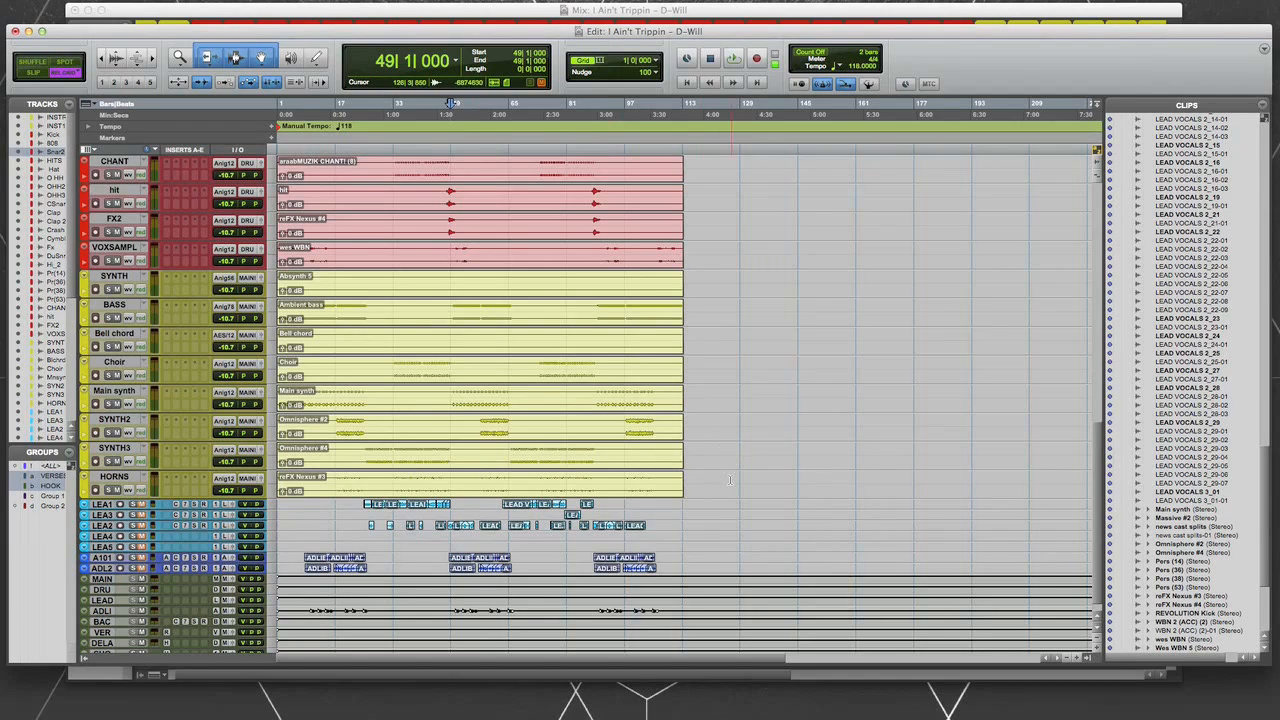
scroll(719, 522, up, 5)
scroll(719, 522, up, 10)
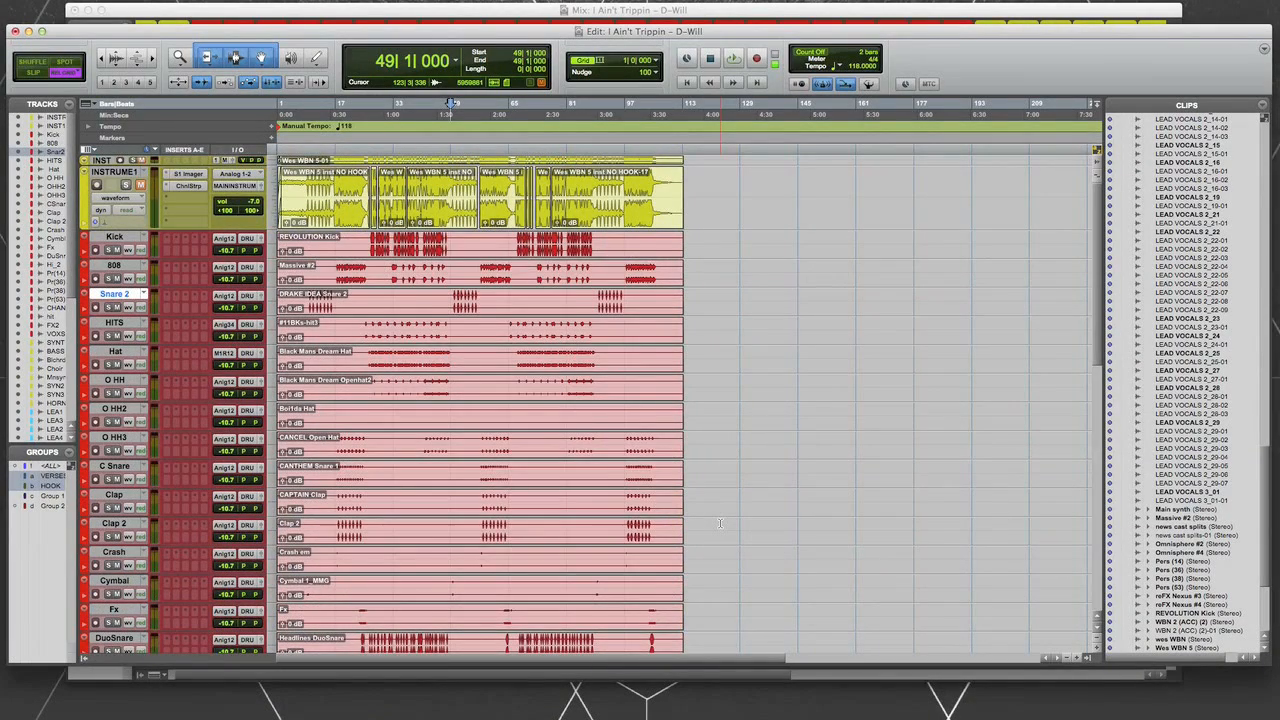
scroll(719, 522, down, 5)
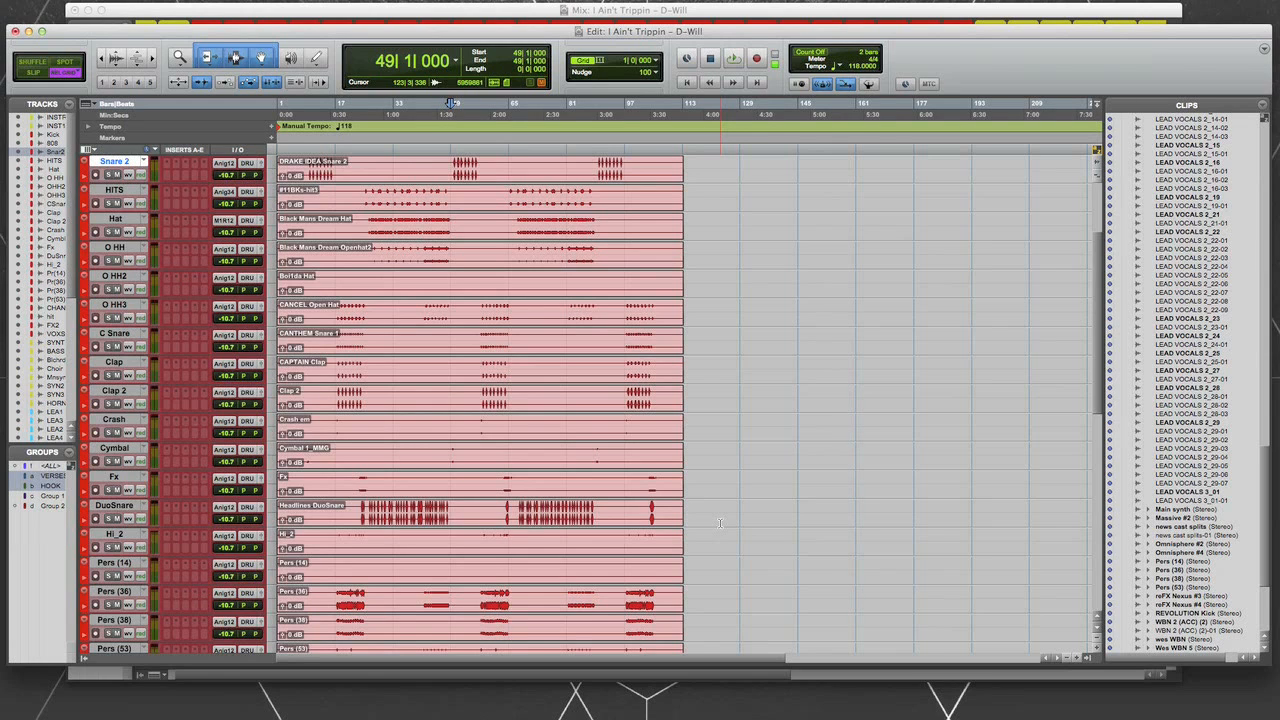
scroll(720, 522, up, 3)
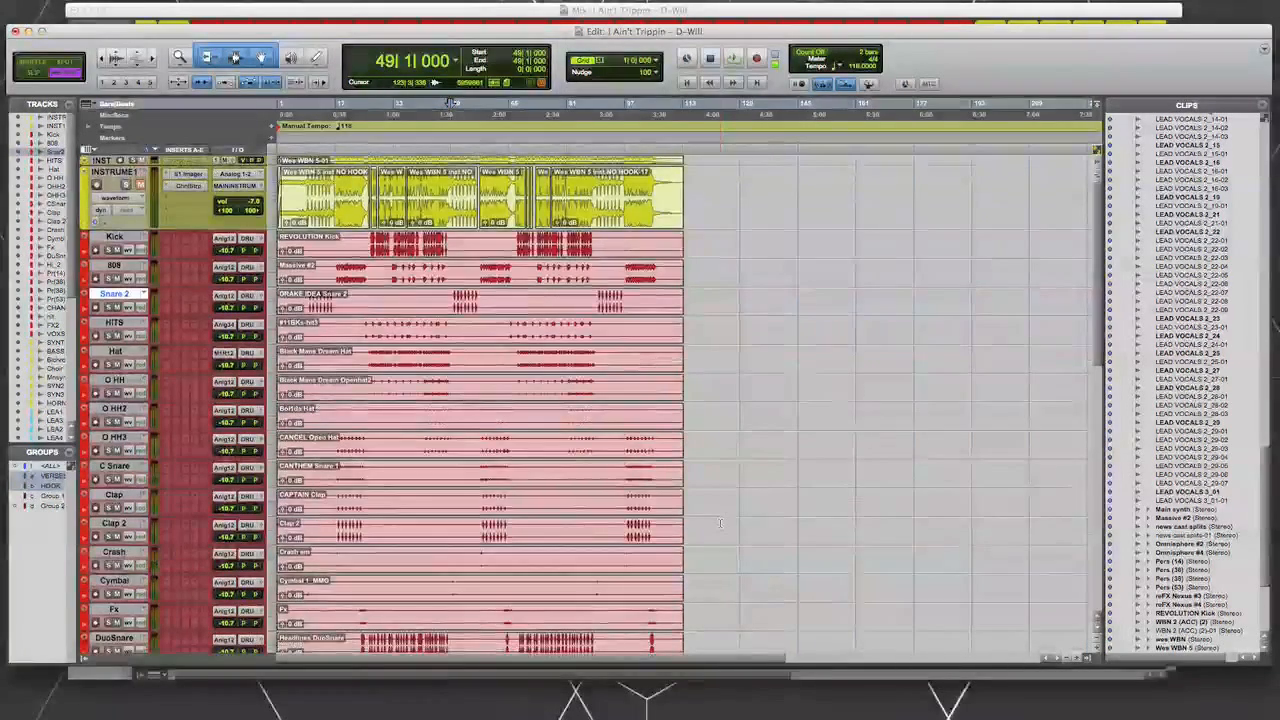
scroll(720, 522, down, 10)
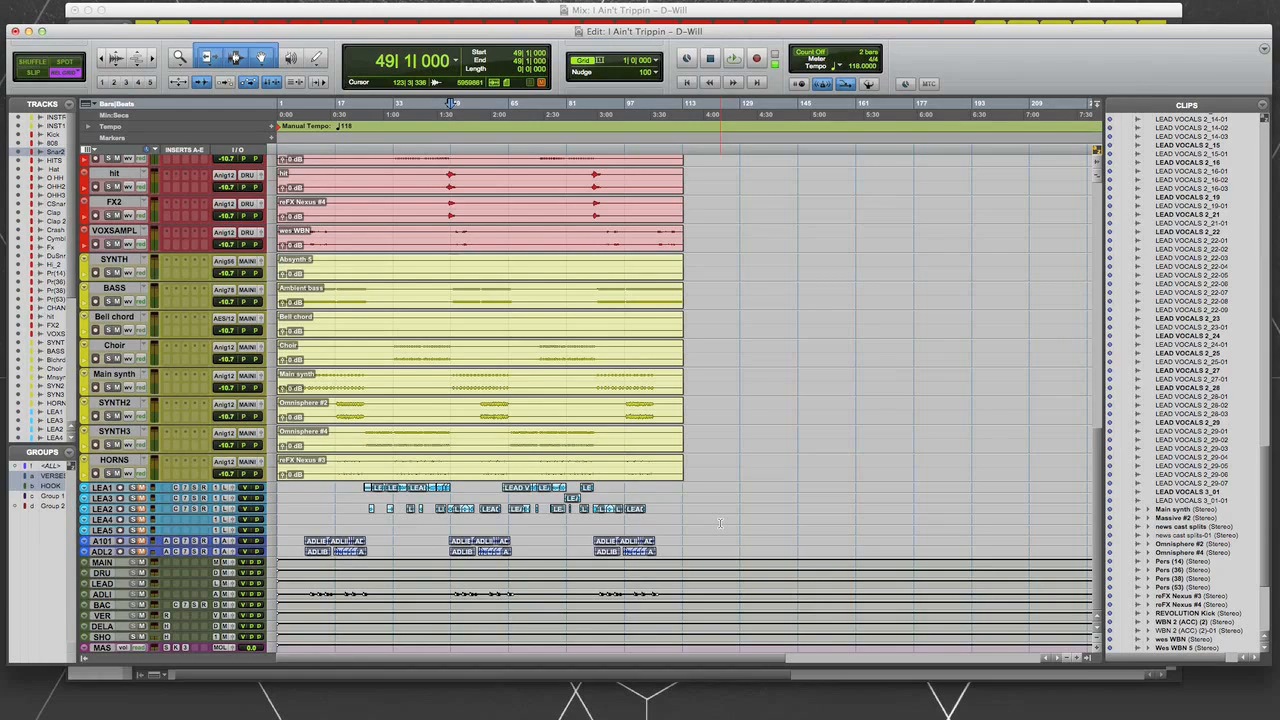
- Return to the Mix window, single out the VERB, DELA and SHOR aux tracks and look over the finished mixer layout
key(super+equal)
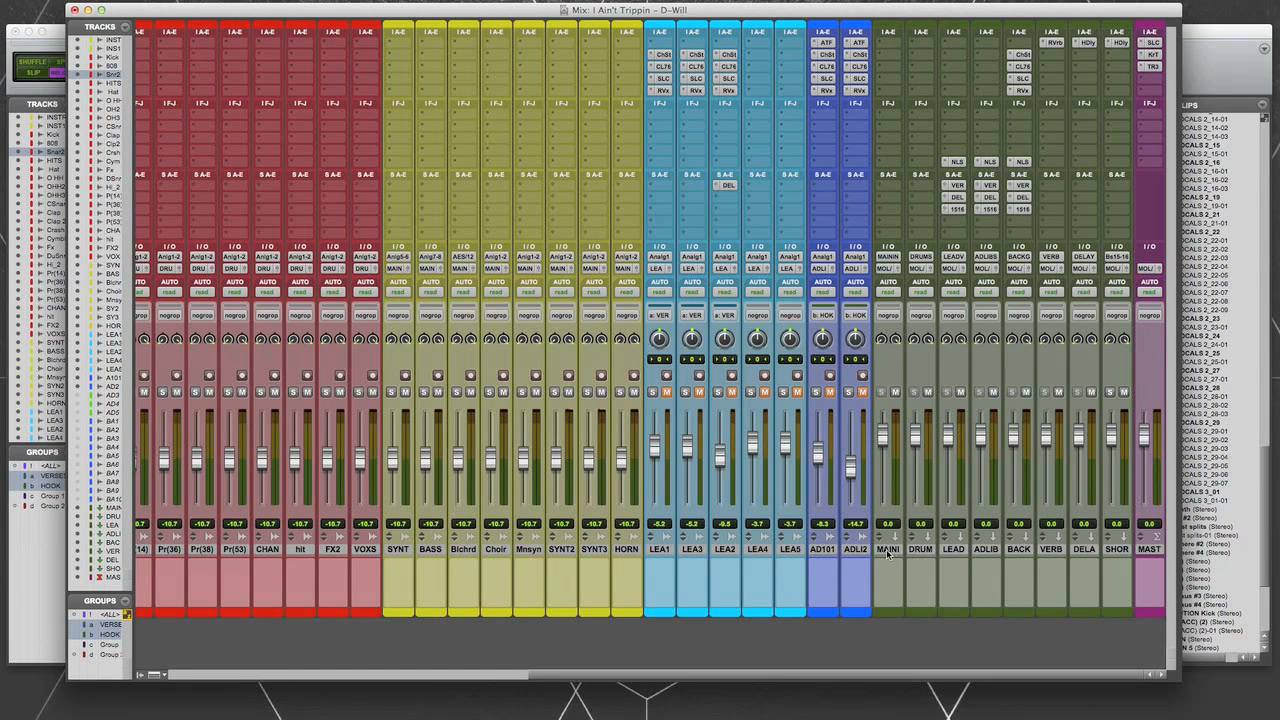
click(1054, 550)
click(1080, 550)
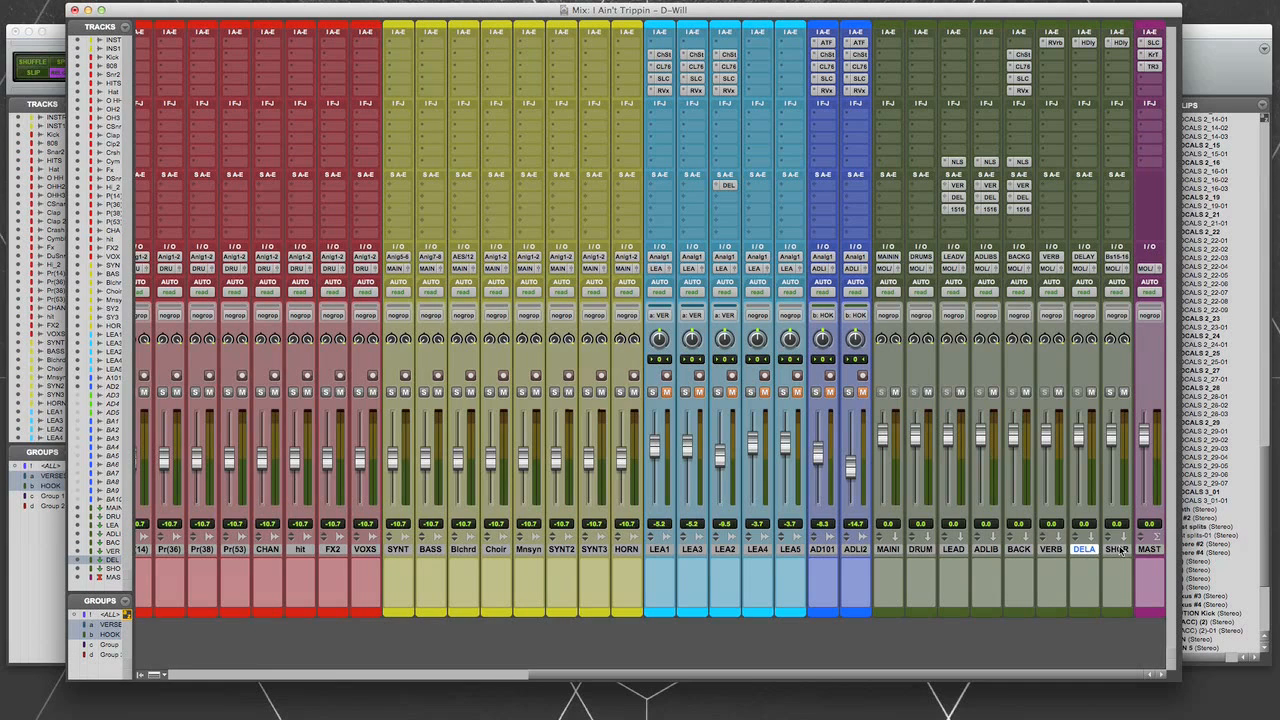
click(1053, 550)
click(1128, 551)
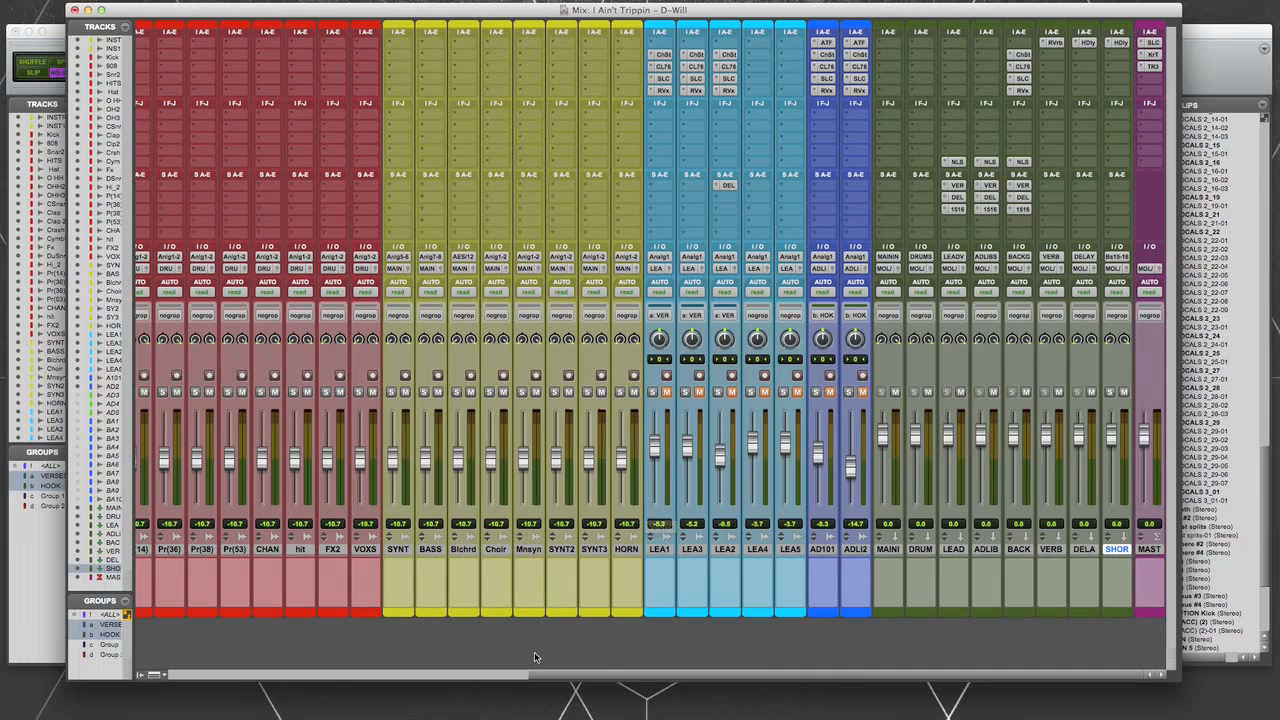
drag(563, 675, 200, 680)
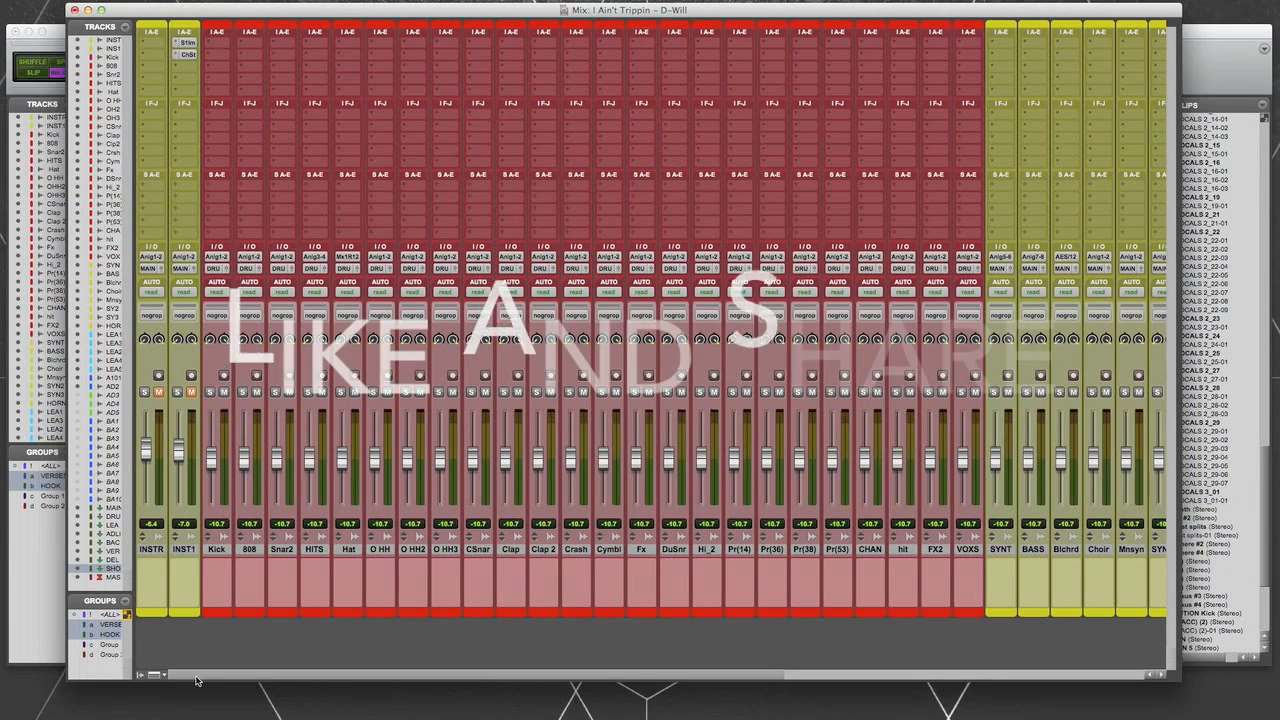
drag(197, 676, 885, 645)
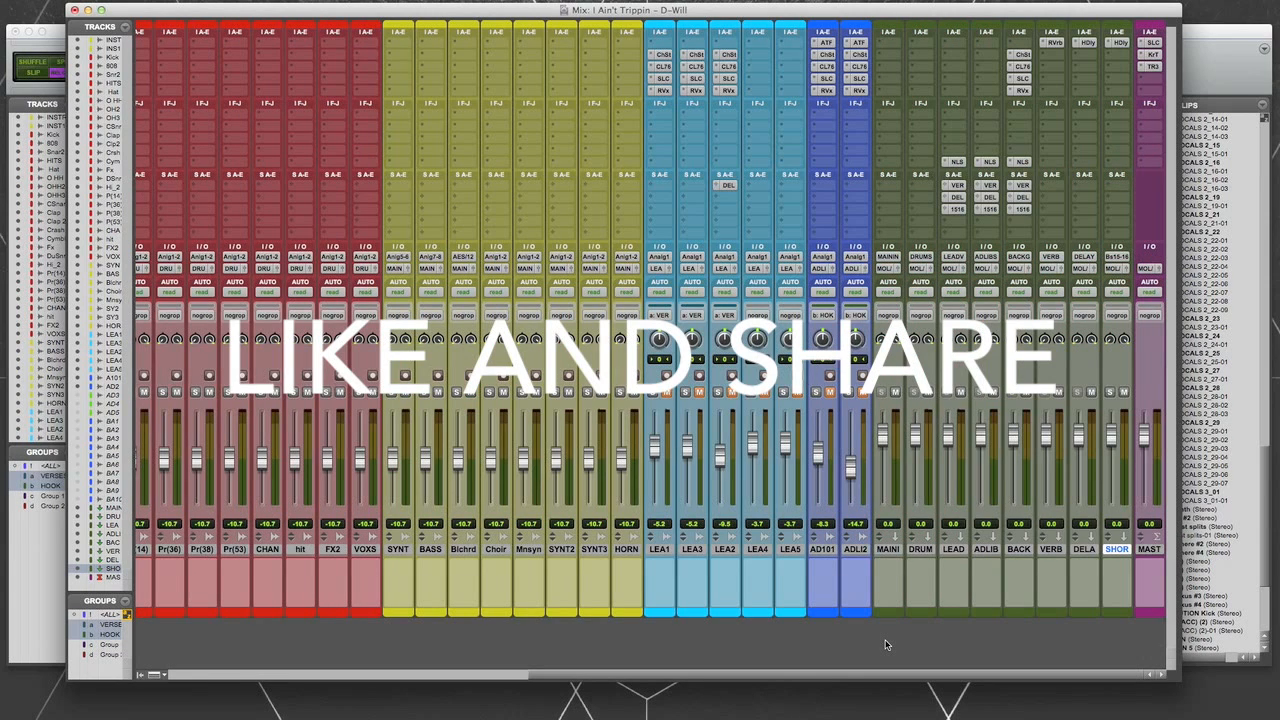